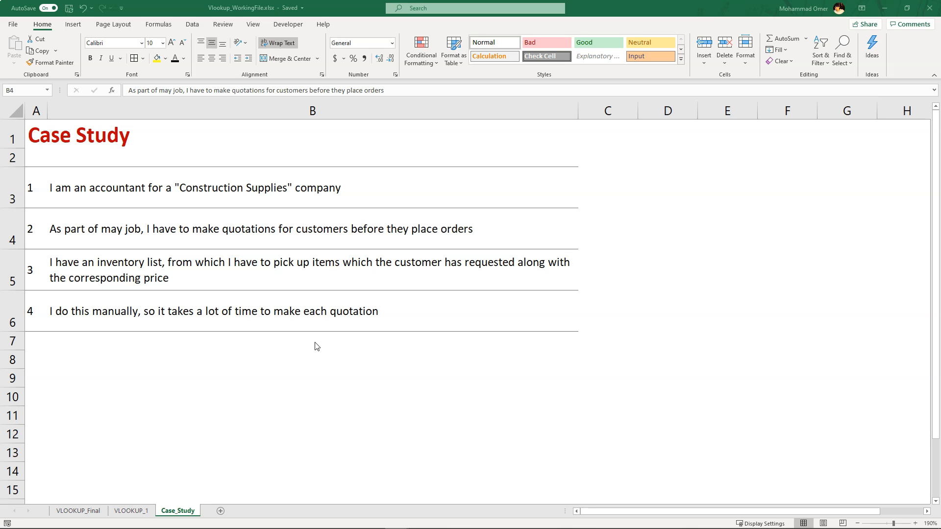
Step: Open the VLOOKUP_1 sheet and examine the items and unit prices in the Inventory List
click(131, 511)
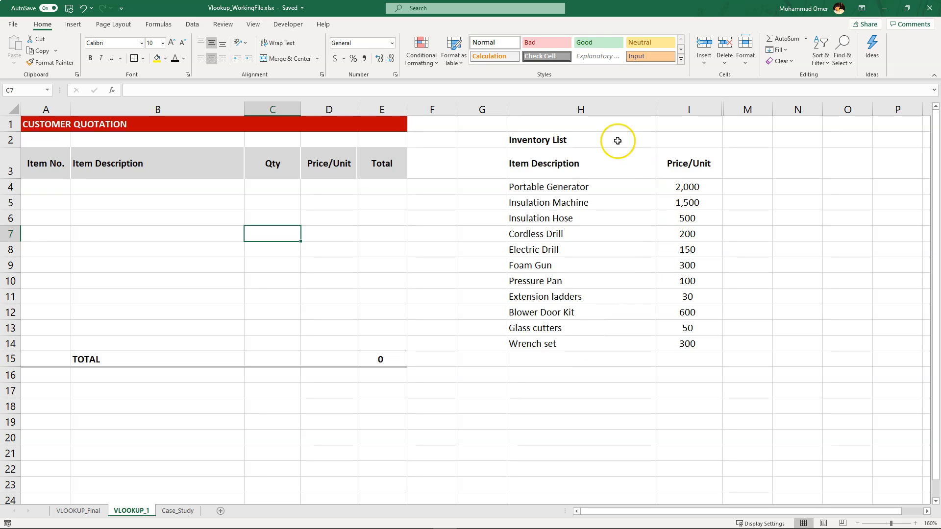
drag(530, 138, 698, 346)
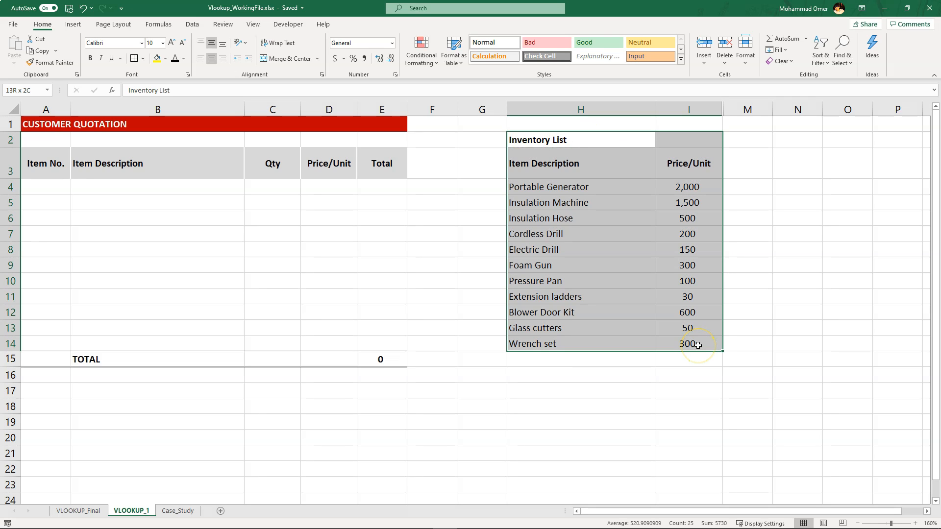
click(689, 373)
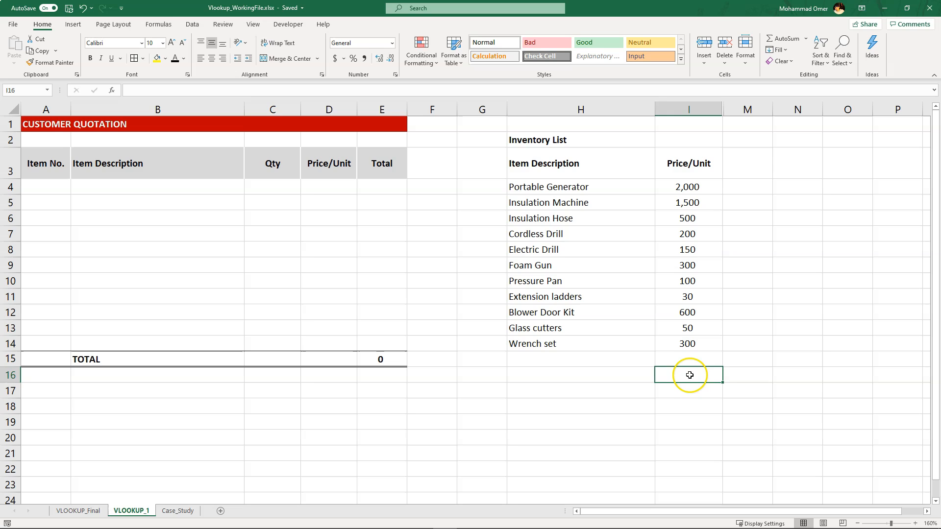
click(535, 141)
drag(535, 141, 694, 343)
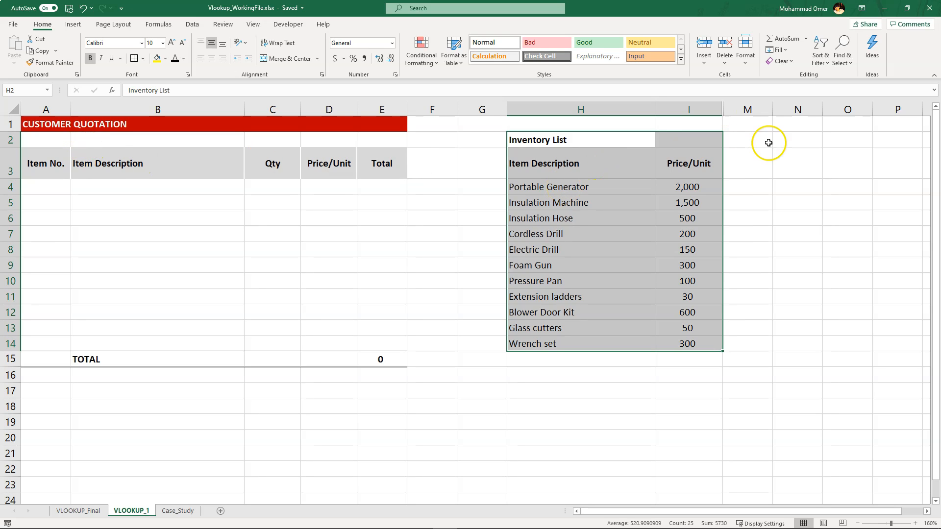
click(730, 169)
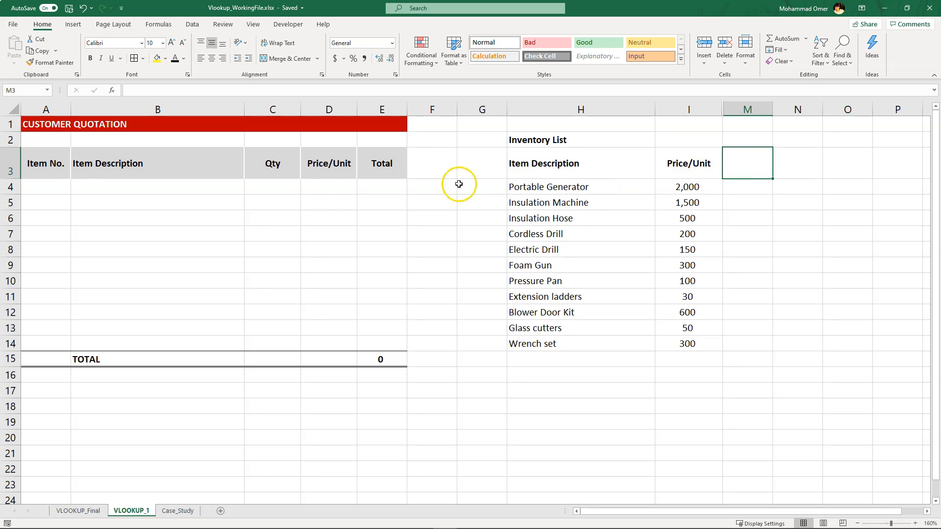
Step: Fill the first quotation line in row 4 with item number 1, description Cordless Drill and quantity 3
click(33, 185)
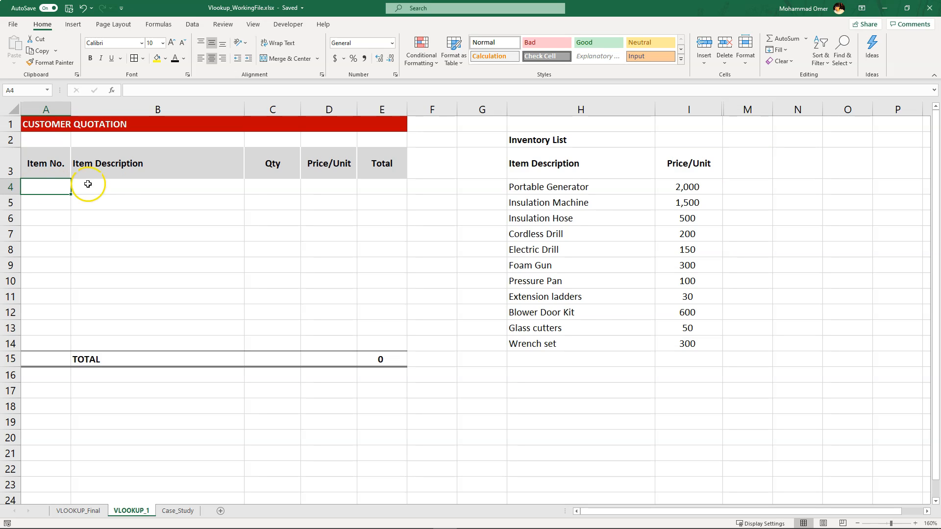
click(915, 524)
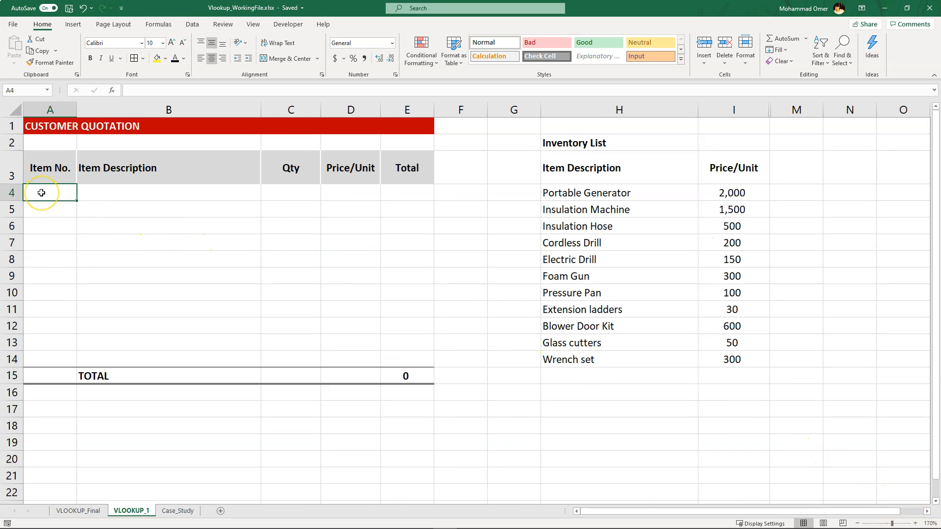
text(1)
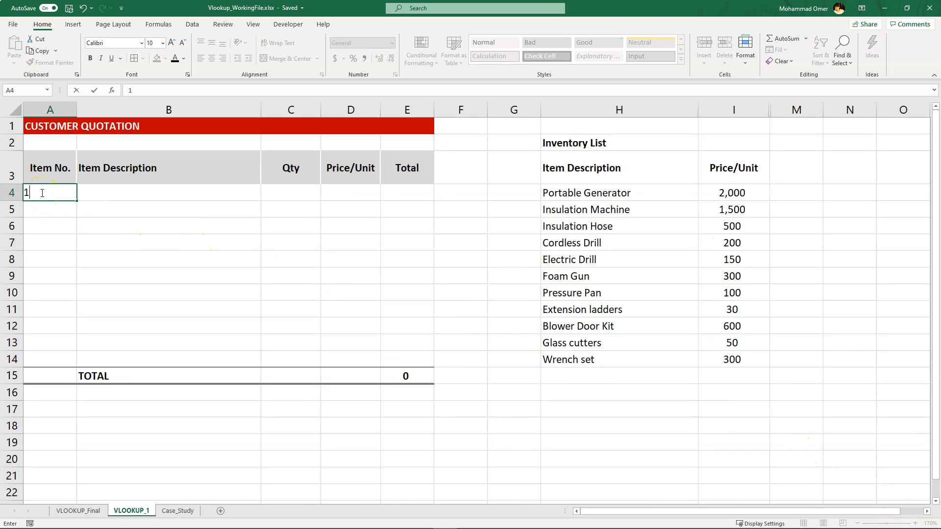
key(Tab)
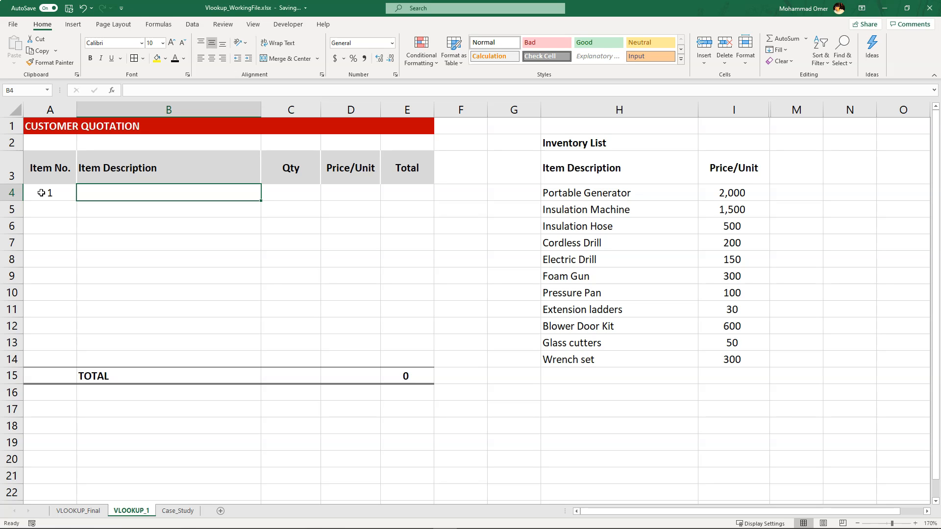
text(Co)
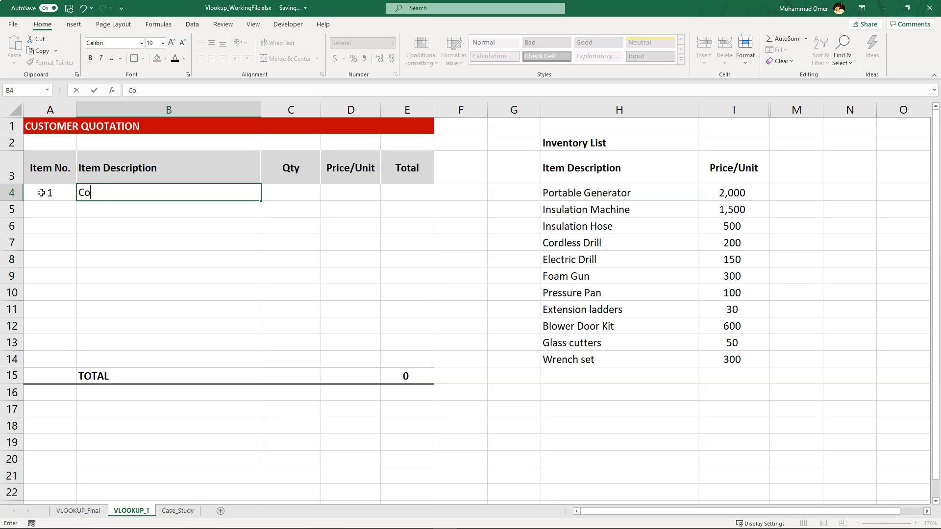
text(rdless Drill)
key(Tab)
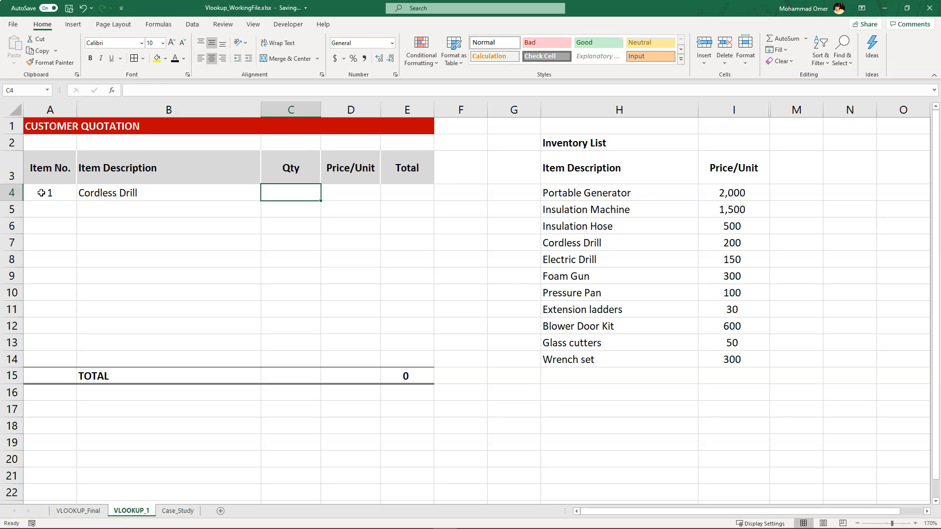
text(3)
key(Tab)
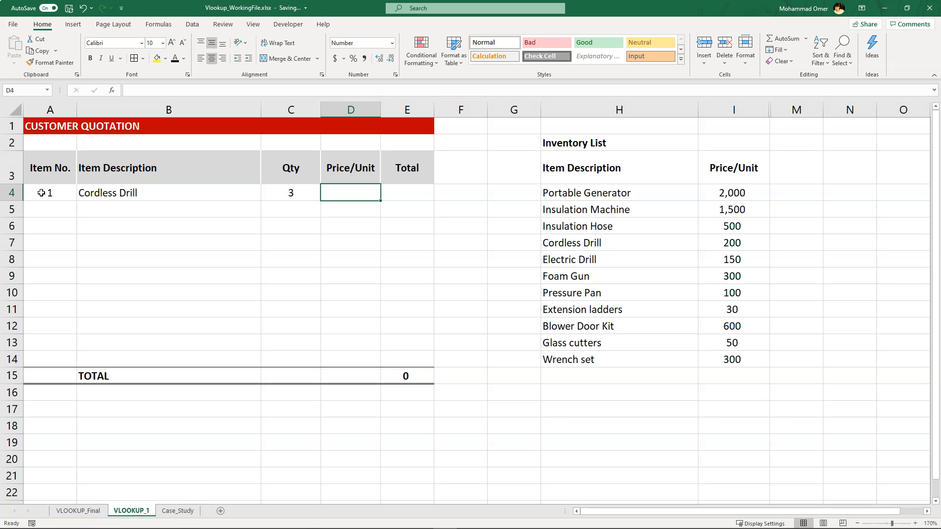
Step: Find Cordless Drill in the Inventory List and copy its unit price into the quotation's Price/Unit cell D4
key(Right)
key(Right)
key(Right)
key(Right)
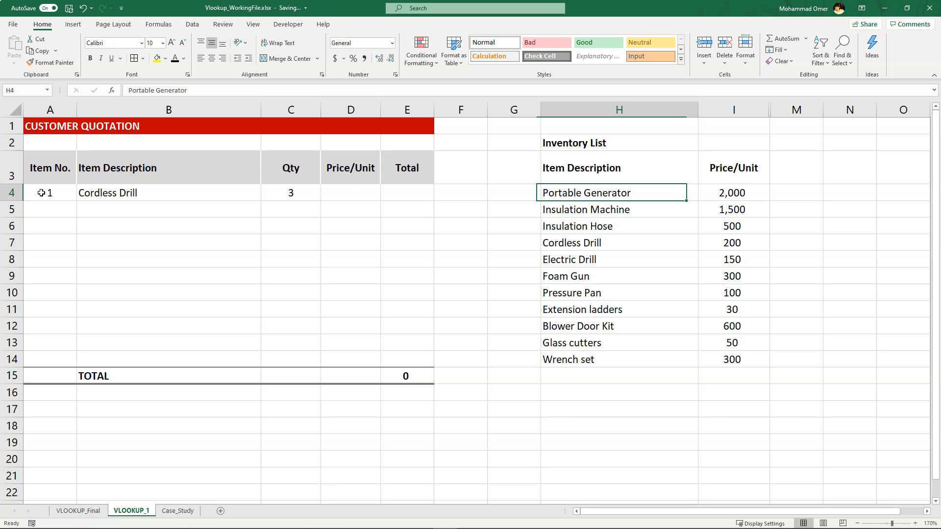
key(Down)
key(Down)
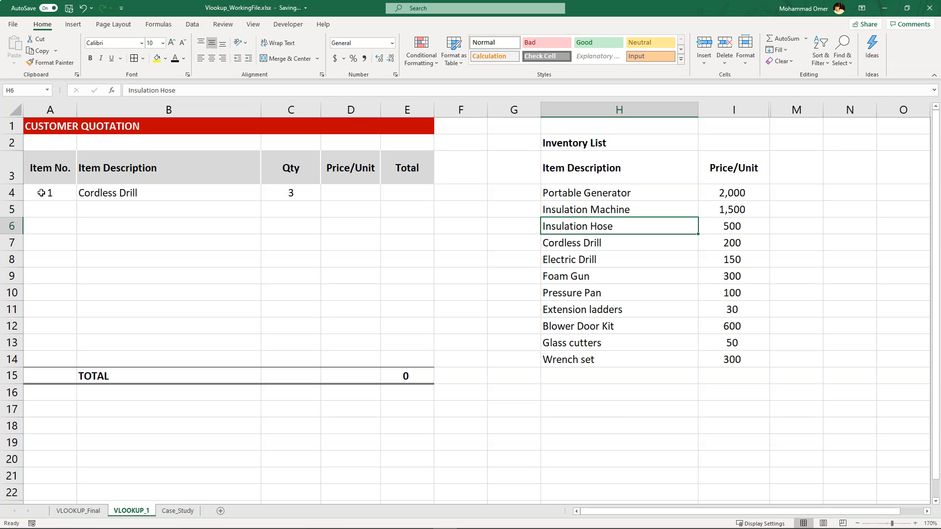
key(Down)
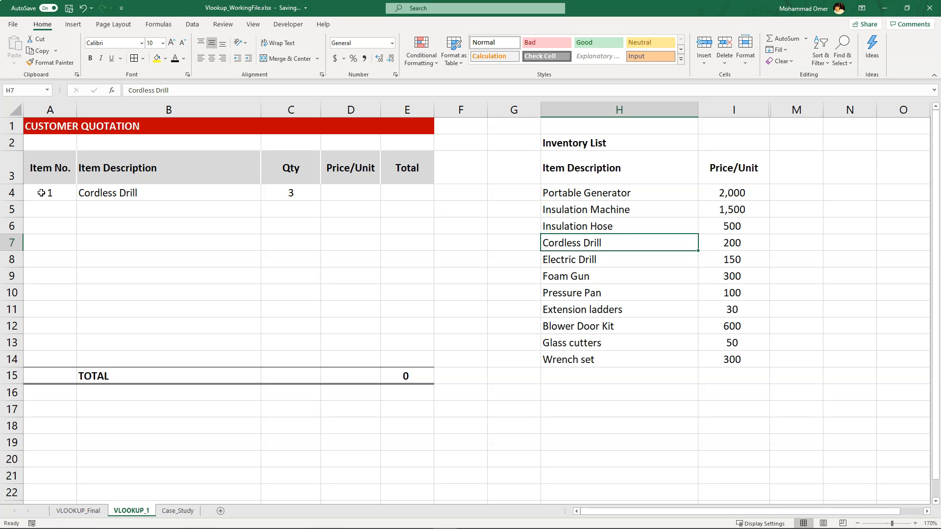
key(Right)
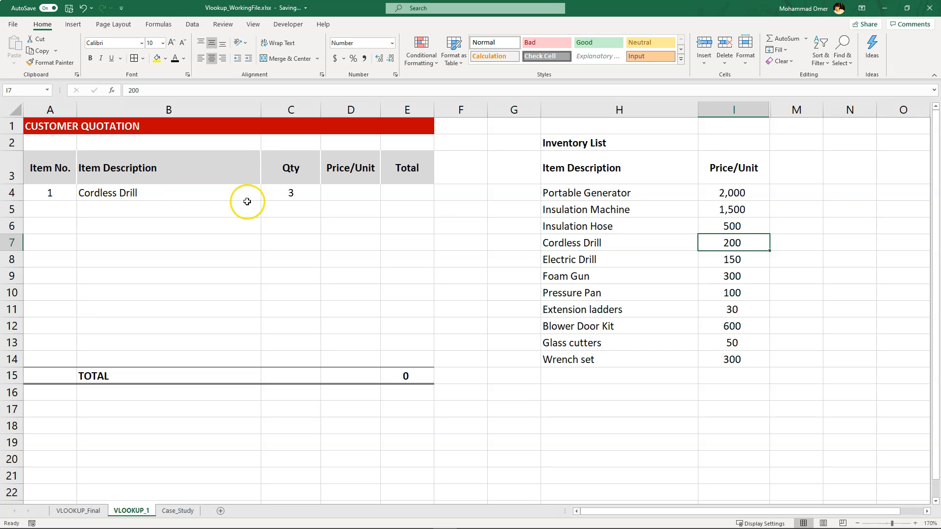
right_click(762, 248)
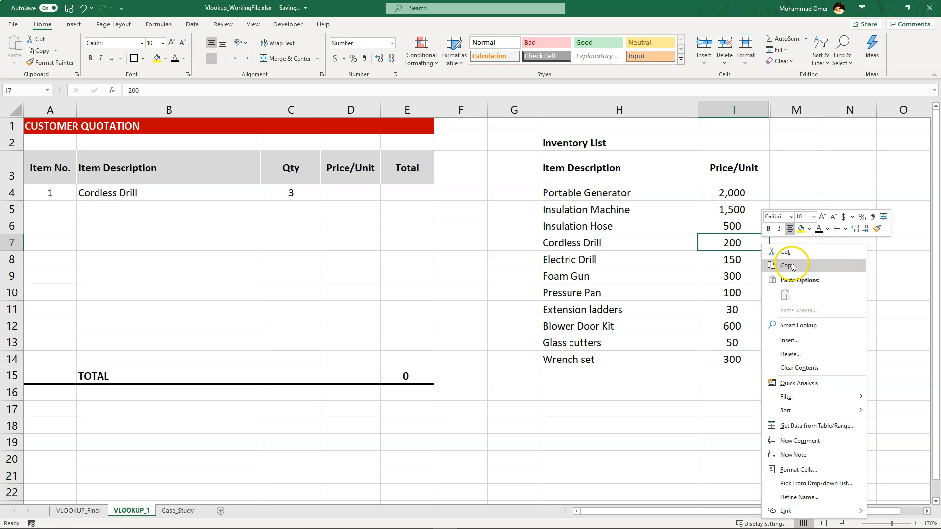
click(787, 265)
click(338, 194)
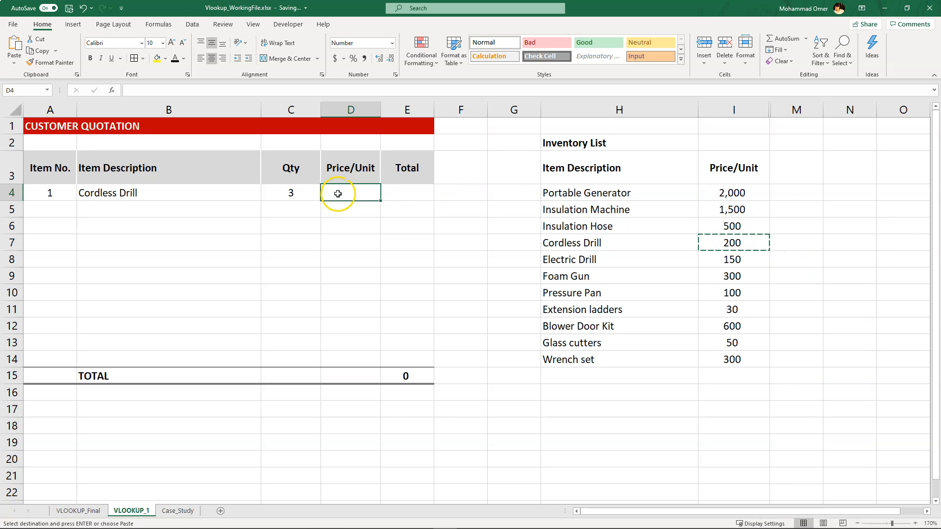
right_click(338, 195)
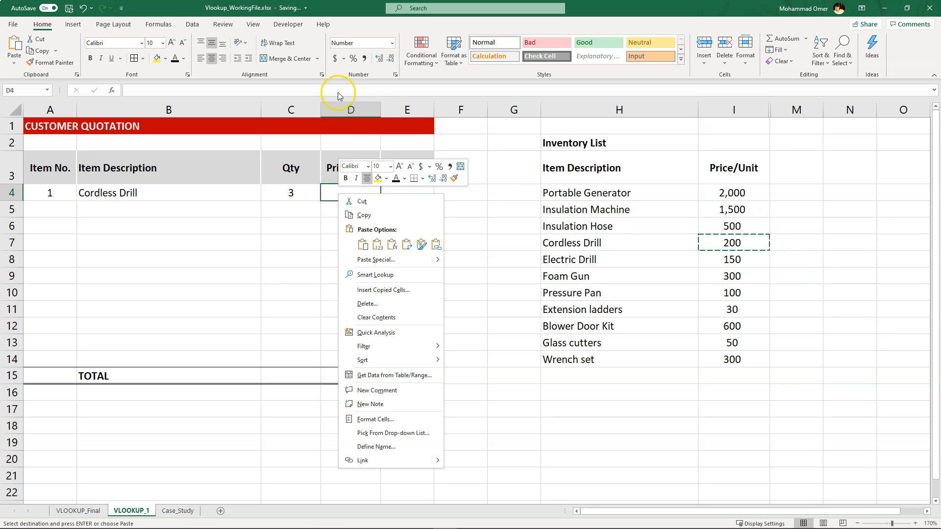
click(368, 249)
Step: Calculate the first line's Total in E4 by multiplying quantity C4 by unit price D4
click(405, 191)
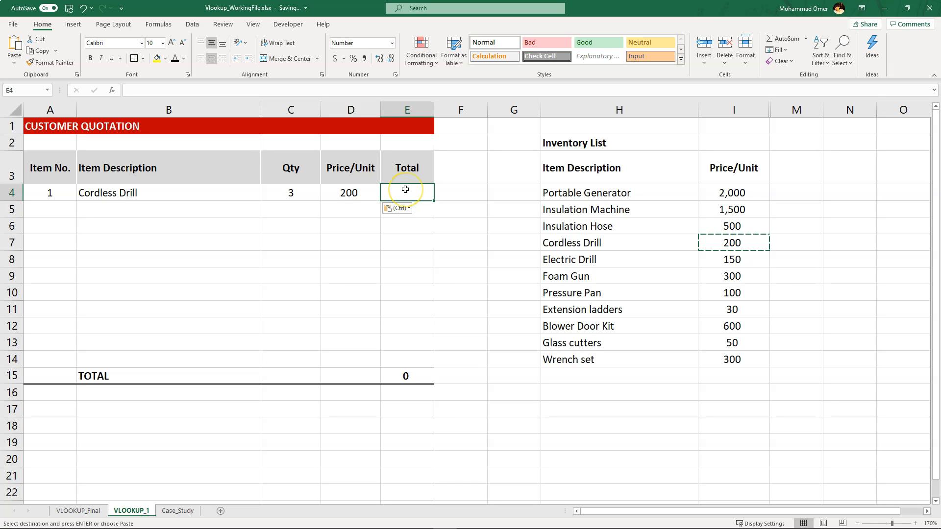
text(=)
key(Left)
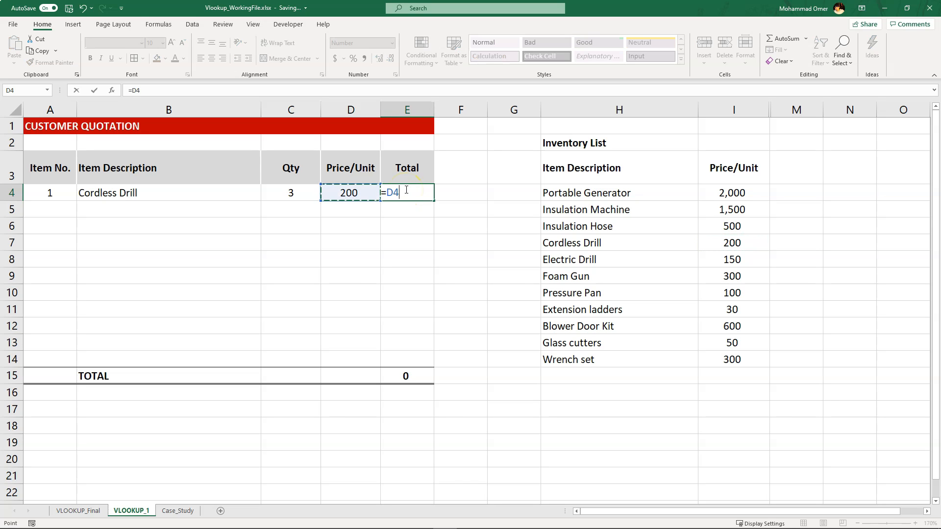
key(Left)
text(*)
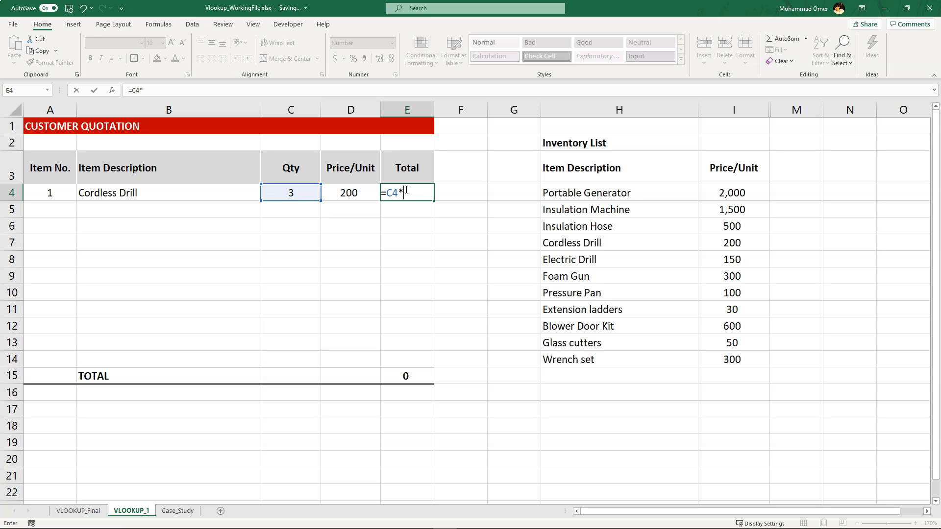
key(Left)
key(Return)
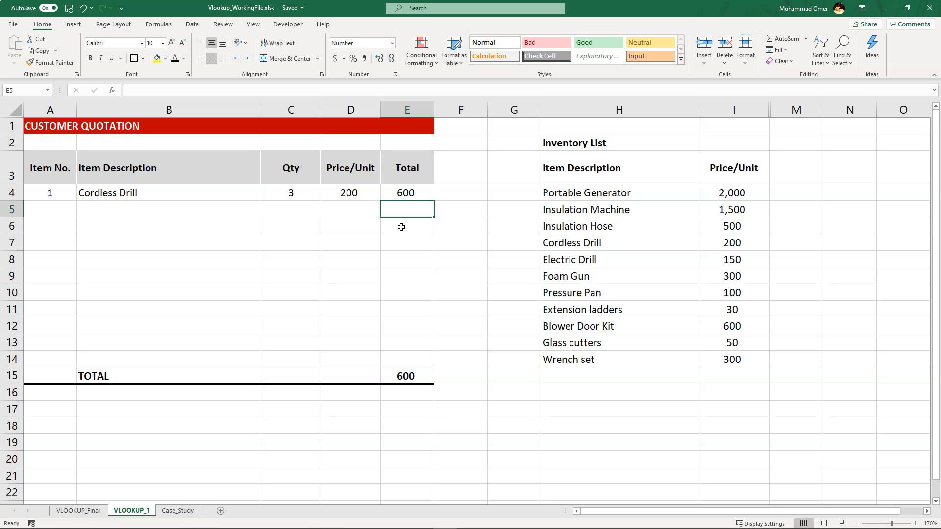
Step: Clear the price in D4 and begin a VLOOKUP formula there with lookup value B4 and table array H3:I14
key(Up)
key(Left)
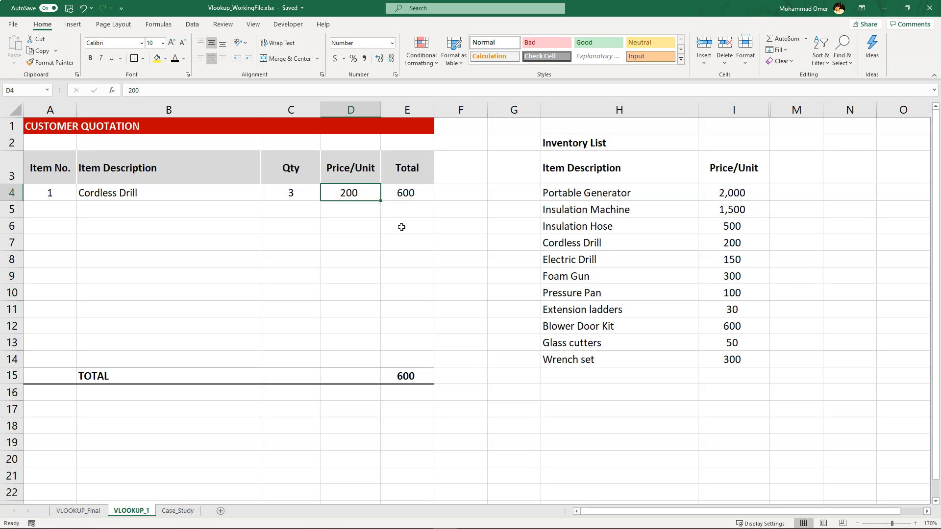
key(Delete)
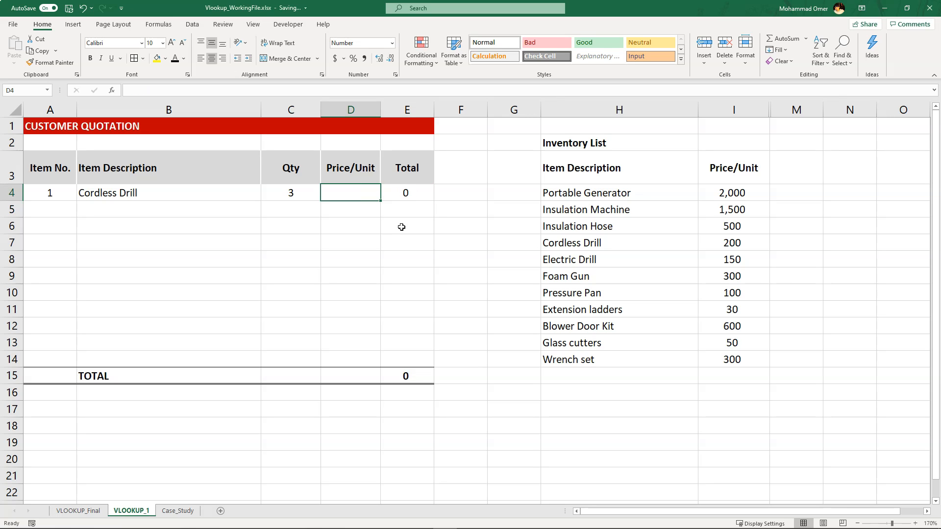
text(=)
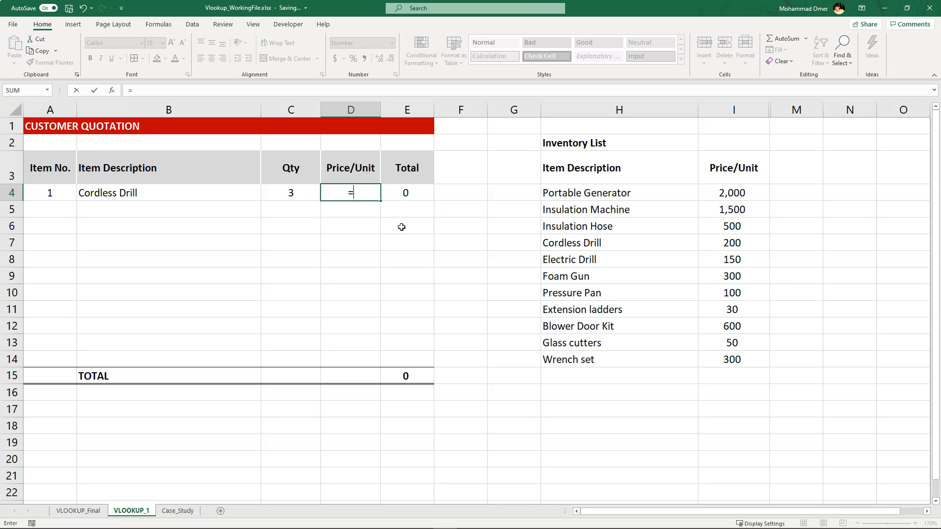
text(vloo)
key(Tab)
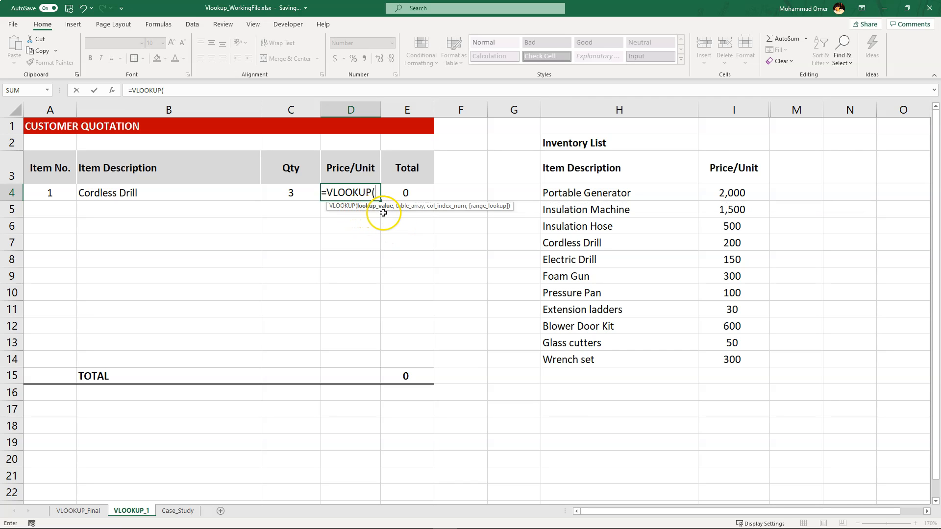
click(105, 193)
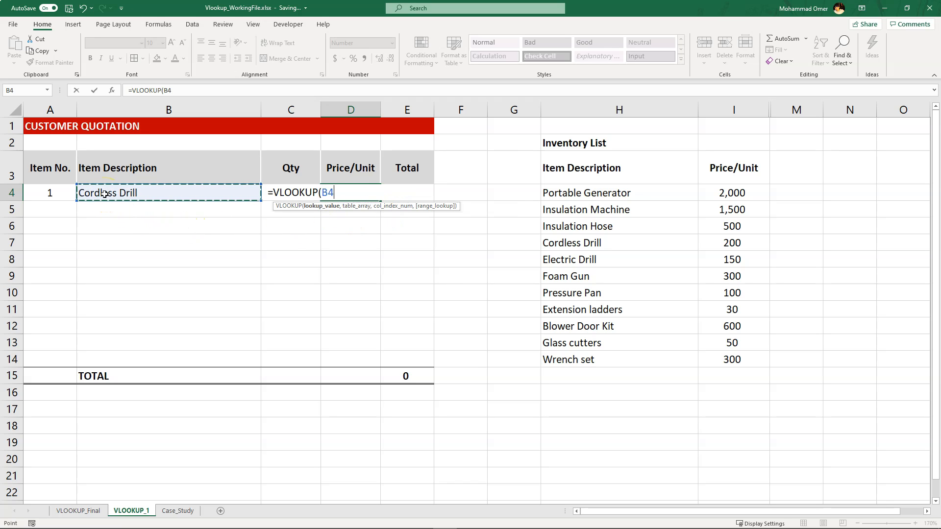
text(,)
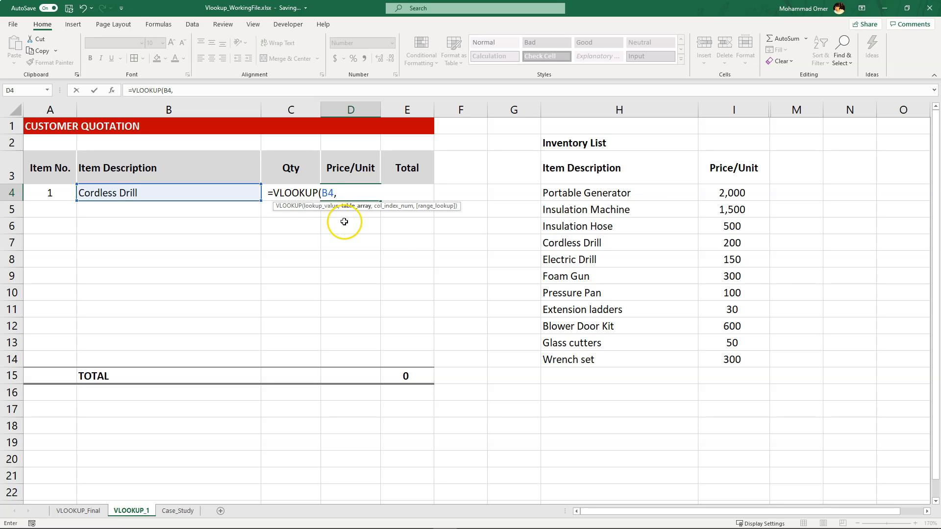
drag(554, 173, 742, 362)
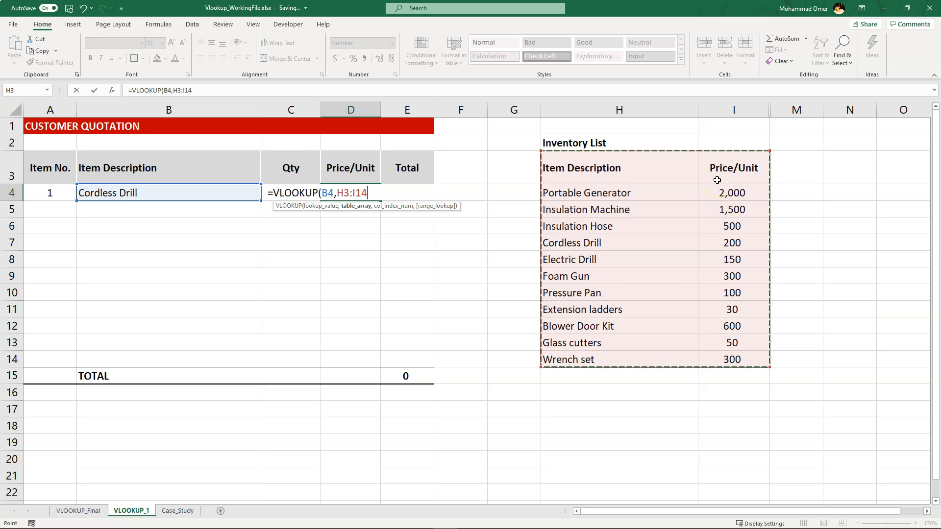
text(,)
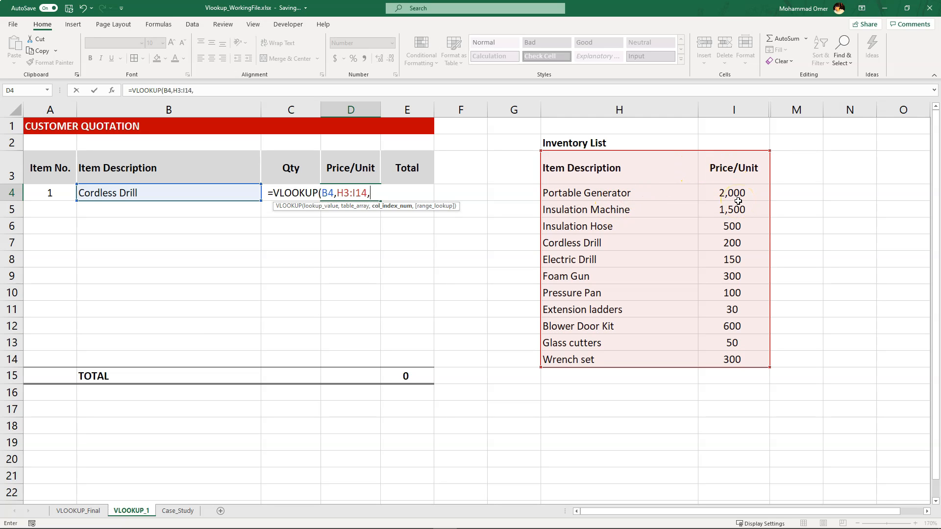
Step: Complete the VLOOKUP formula in D4 with column index 2 and exact match 0, and reselect the cell
text(2,)
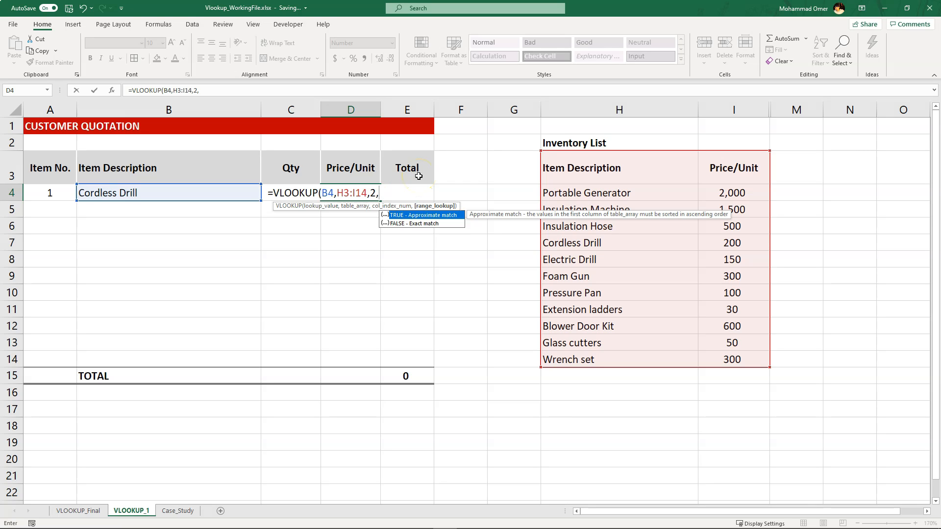
text(alse)
key(BackSpace)
key(BackSpace)
key(BackSpace)
key(BackSpace)
text(1)
key(BackSpace)
text(0))
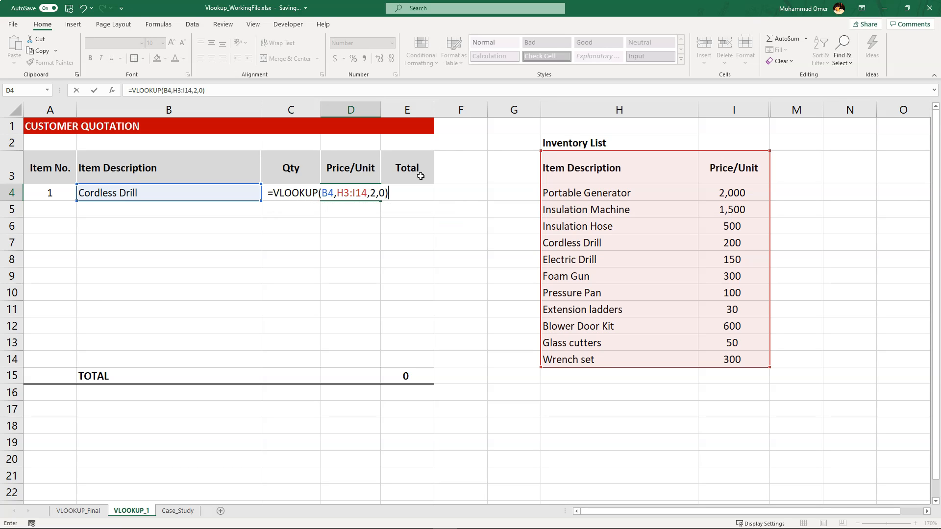
key(Return)
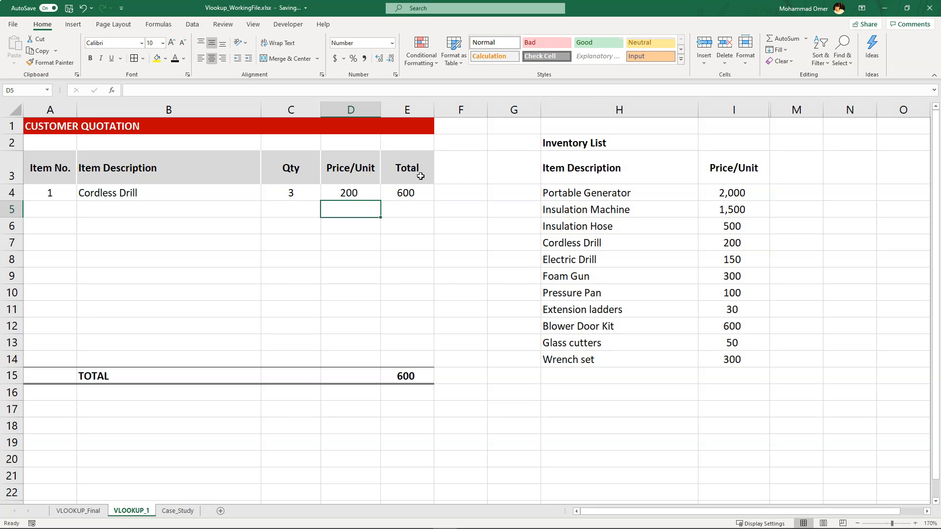
click(348, 195)
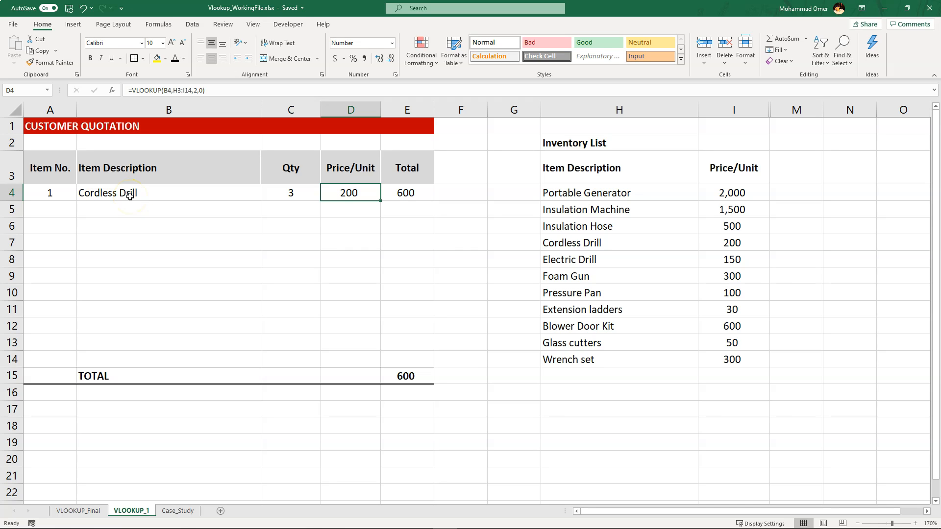
Step: Replace the first quotation line's Item Description in B4 with Foam Gun
click(130, 196)
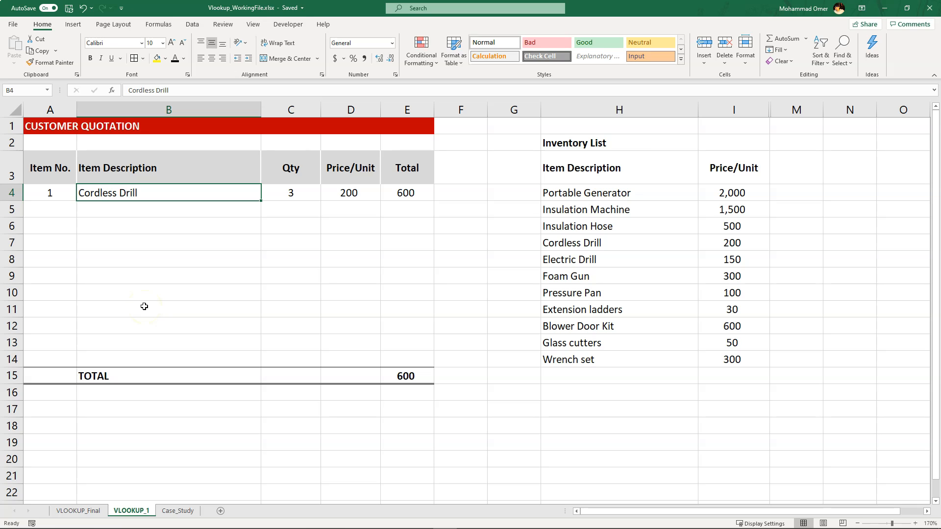
text(Foam)
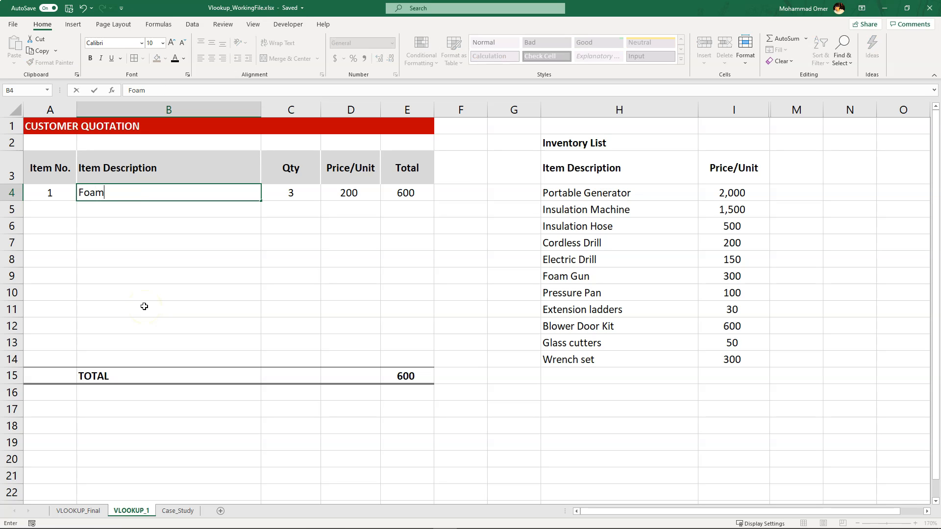
text( Gun)
key(Return)
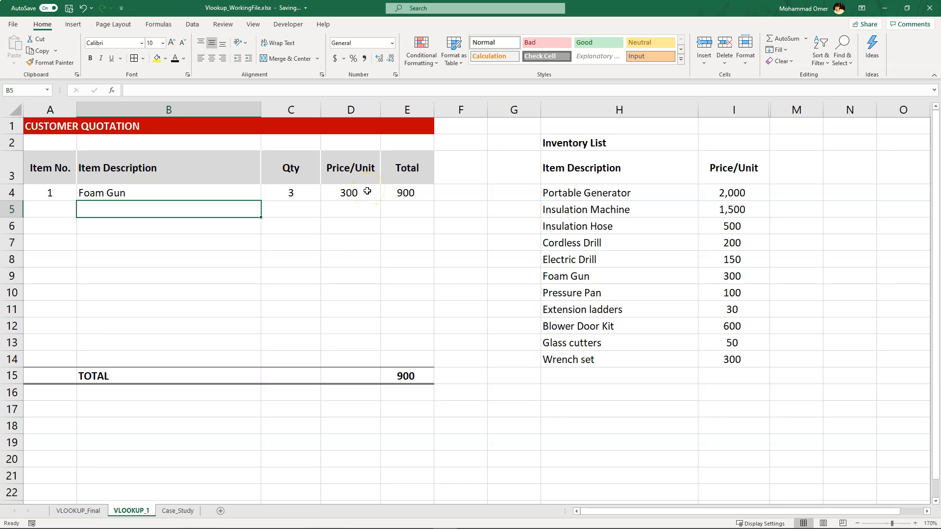
click(361, 226)
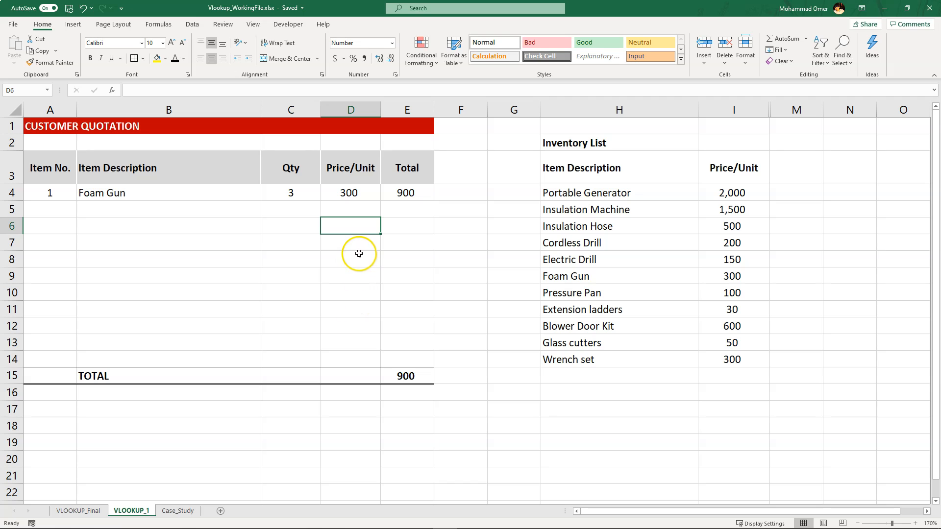
Step: Enter the second quotation line in row 5 as item number 2, Pressure Pan, with quantity 5
click(47, 205)
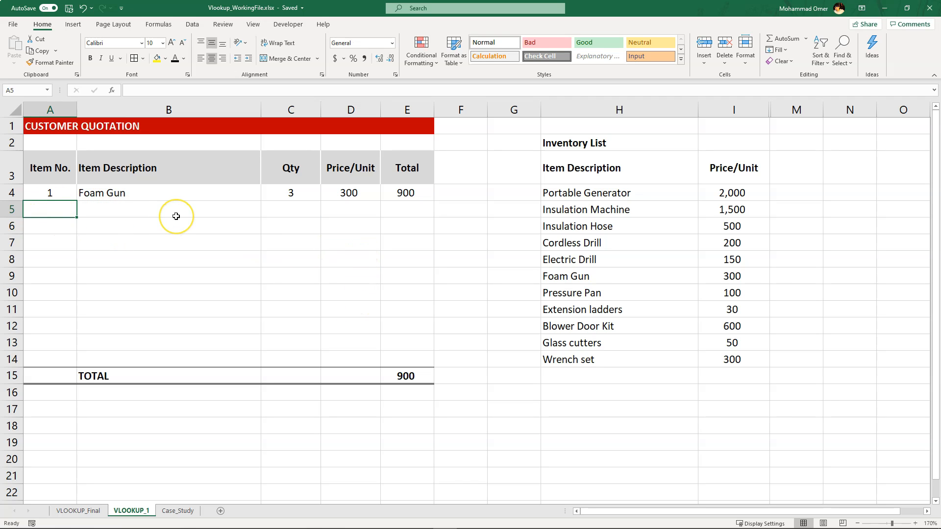
text(2)
key(Tab)
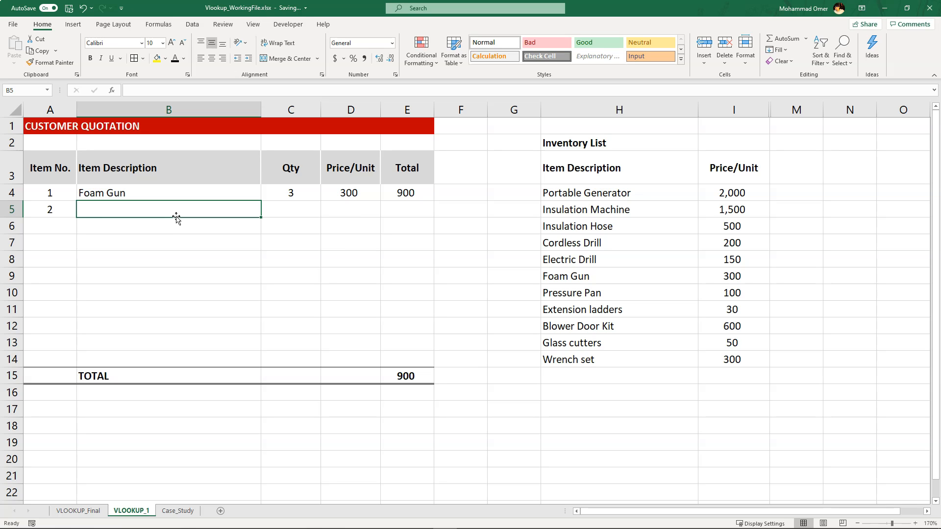
text(Pressure Pan)
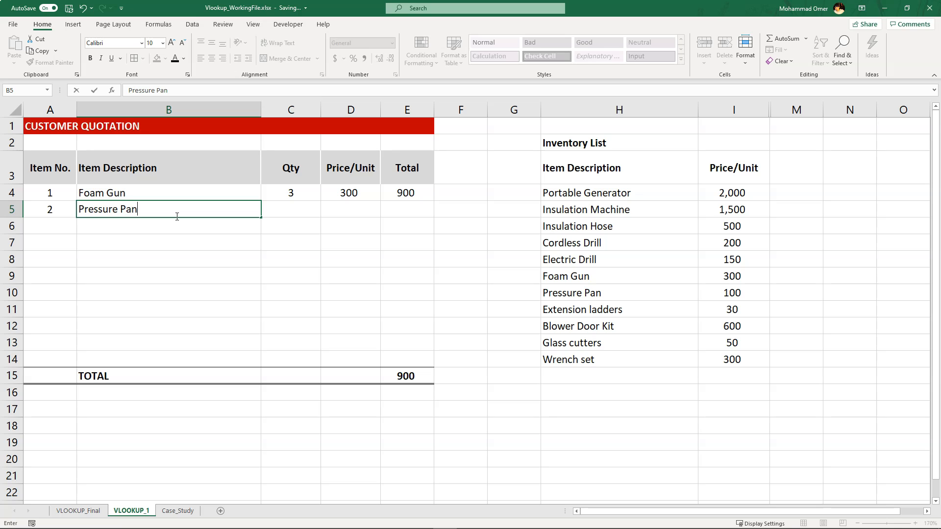
key(Tab)
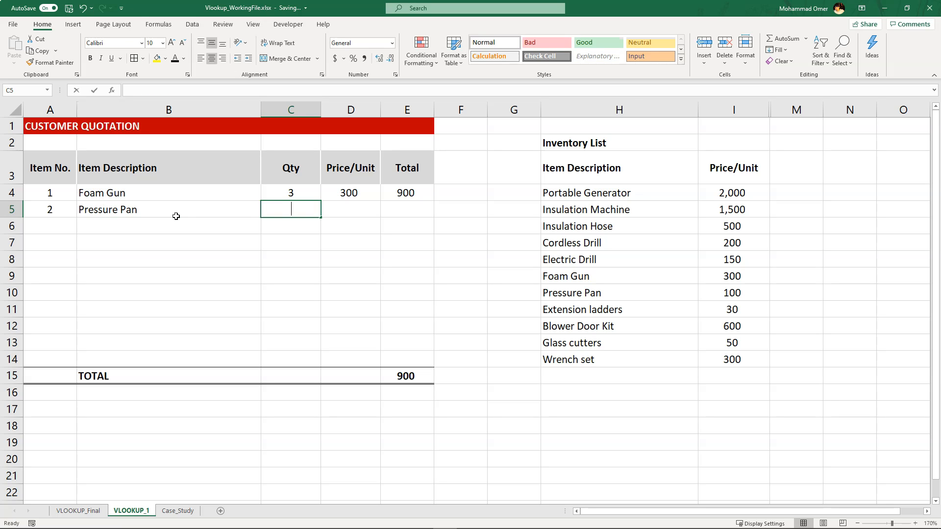
text(5)
key(Tab)
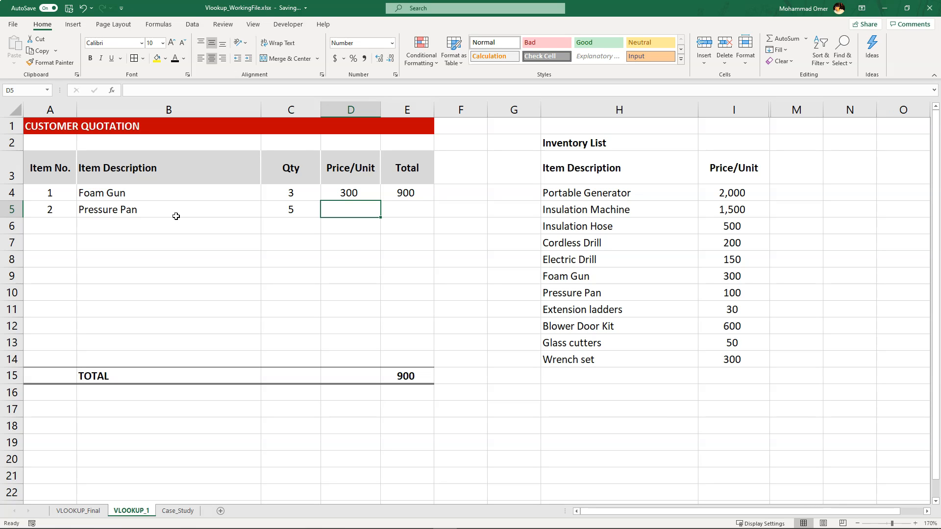
Step: Copy the VLOOKUP formula from D4 into D5 and inspect the ranges the copied formula refers to
key(Up)
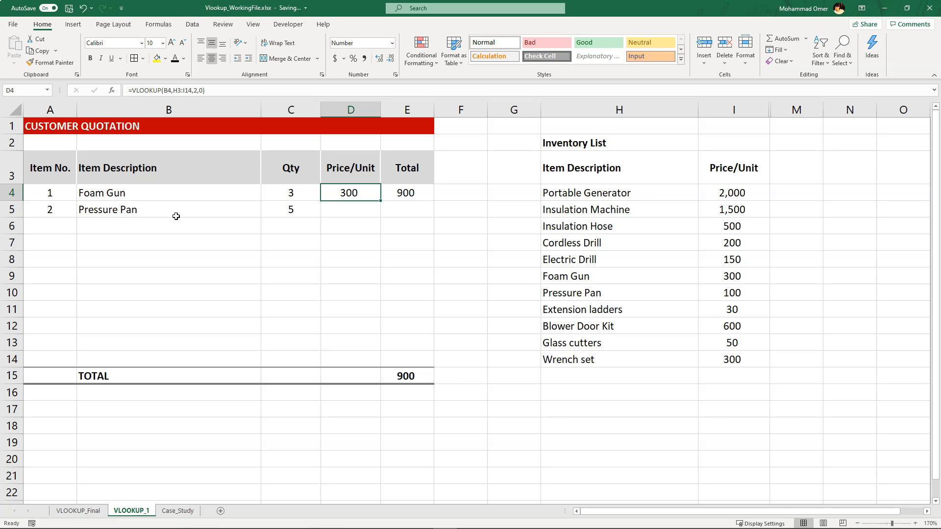
key(ctrl+c)
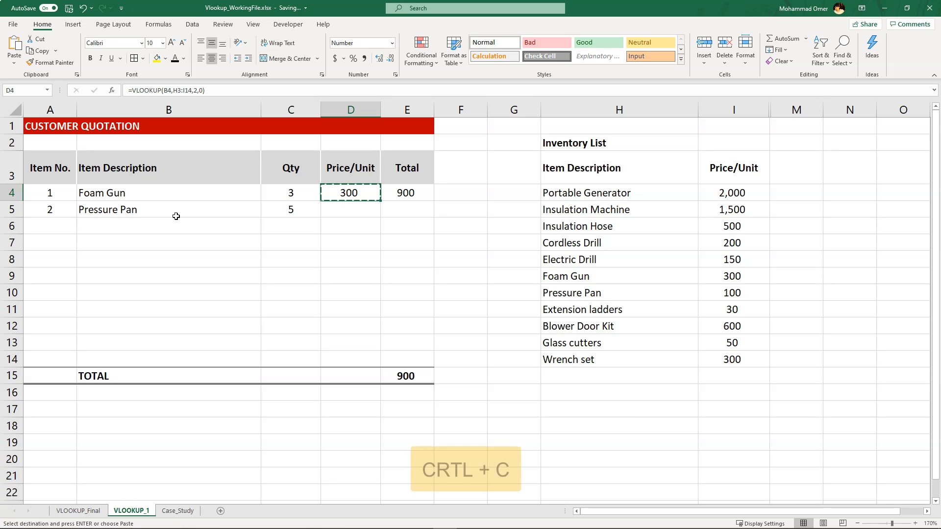
key(Down)
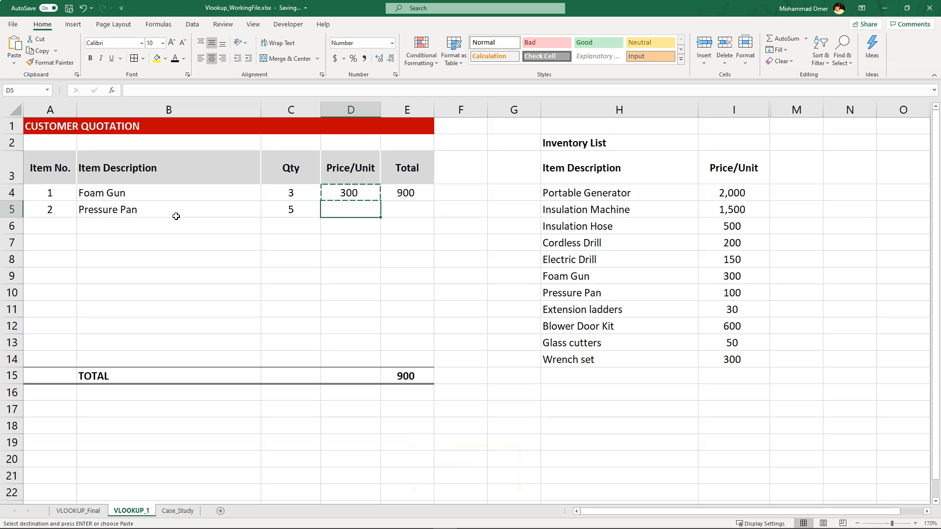
key(ctrl+v)
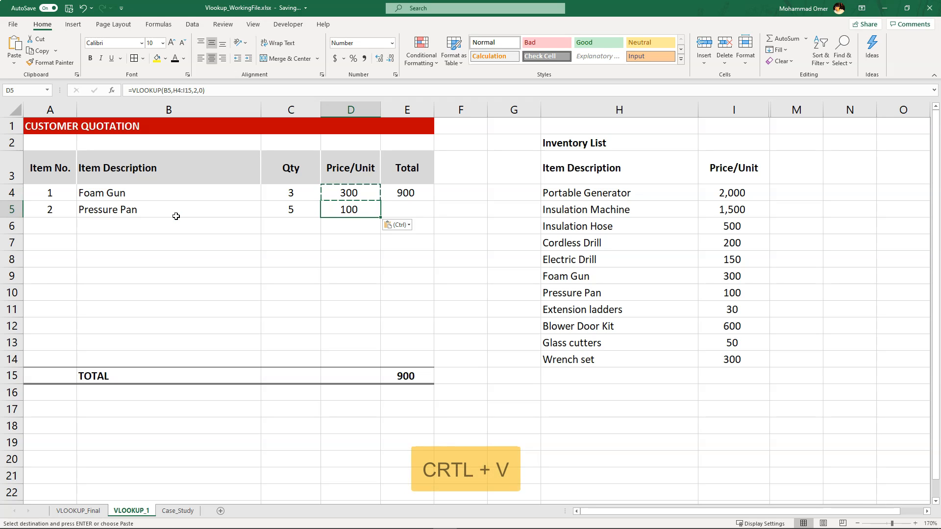
key(Escape)
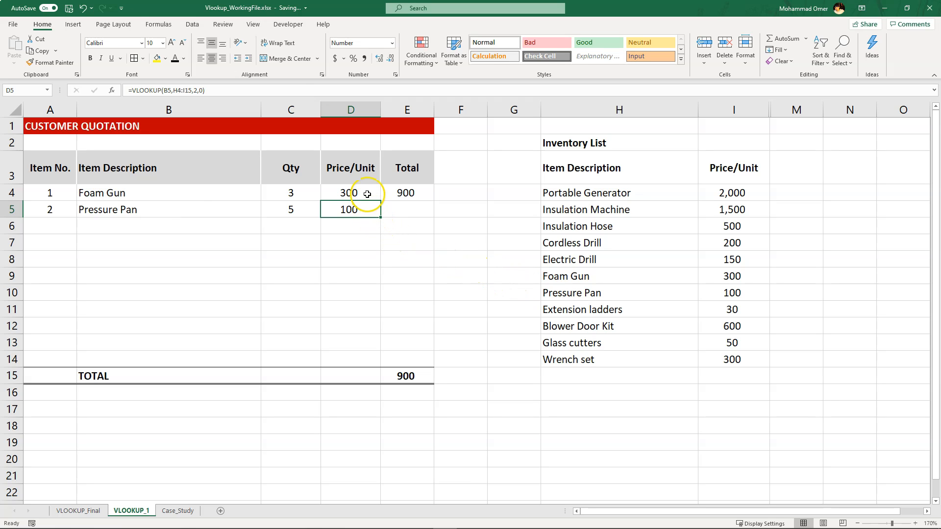
key(F2)
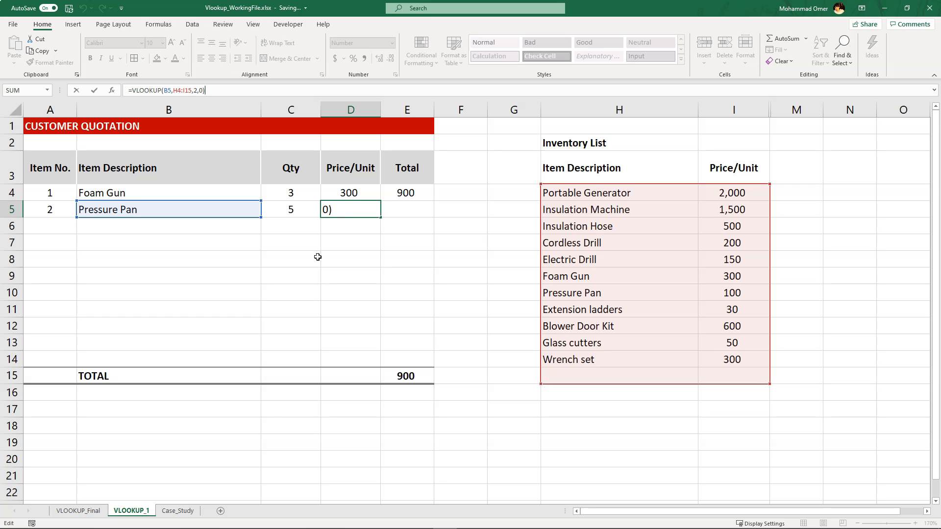
key(ctrl+Return)
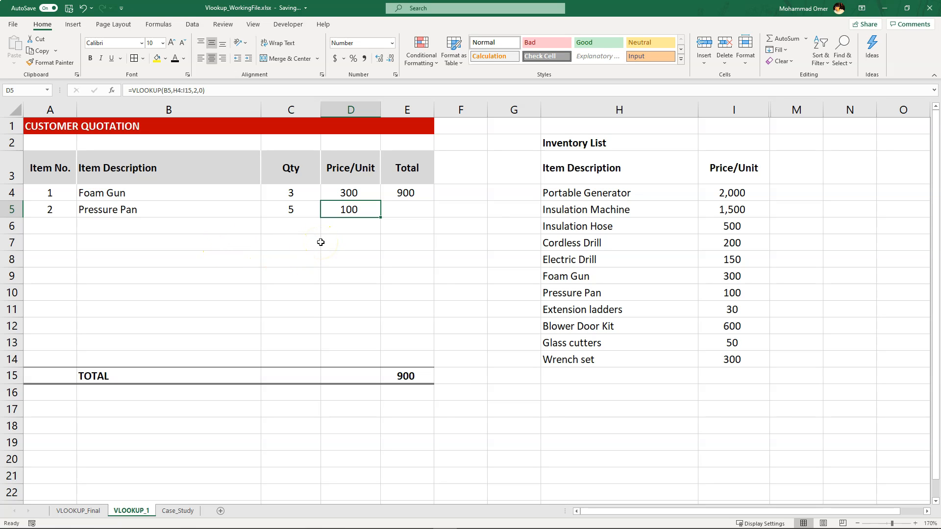
Step: Copy the line Total formula from E4 into E5 for the Pressure Pan line
key(Right)
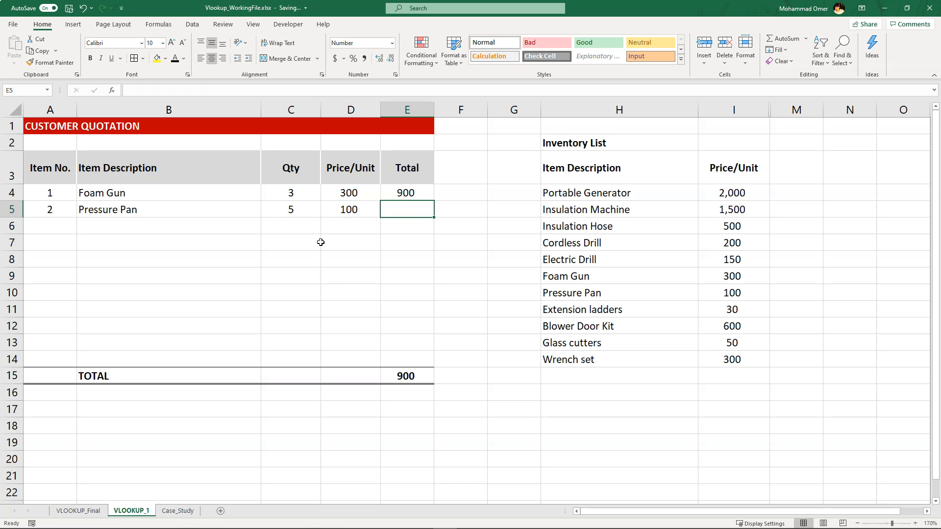
key(Up)
key(ctrl+c)
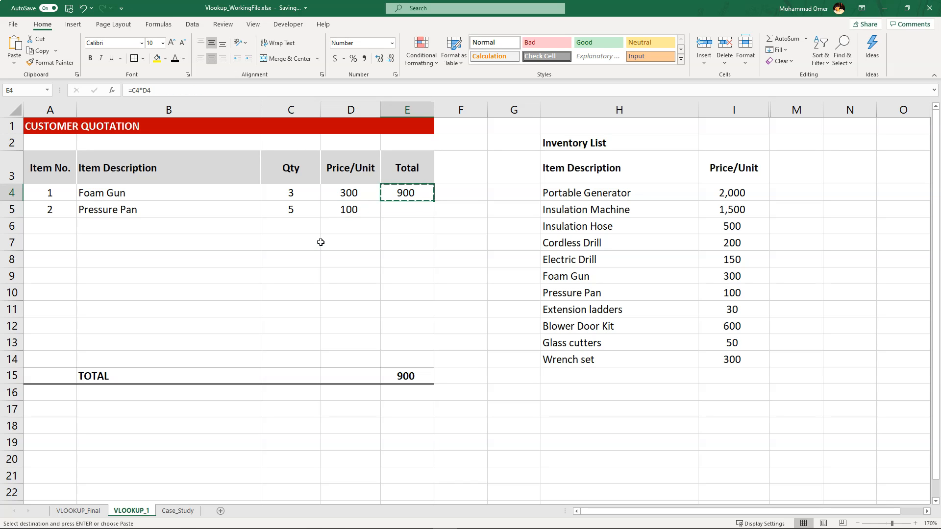
key(Down)
key(Return)
Step: Enter the third quotation line in row 6 as item number 3, Portable Generator, with quantity 1
key(Left)
key(Left)
key(Left)
key(Left)
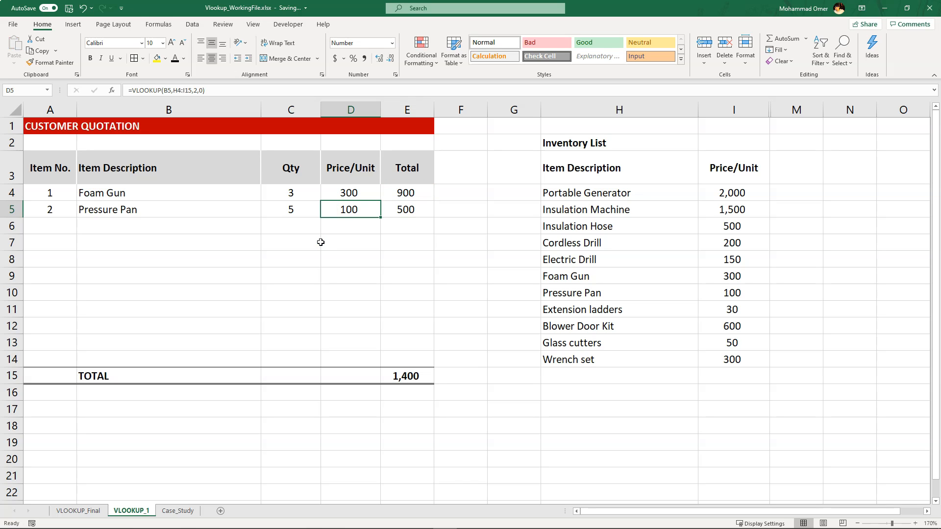
key(Down)
text(3)
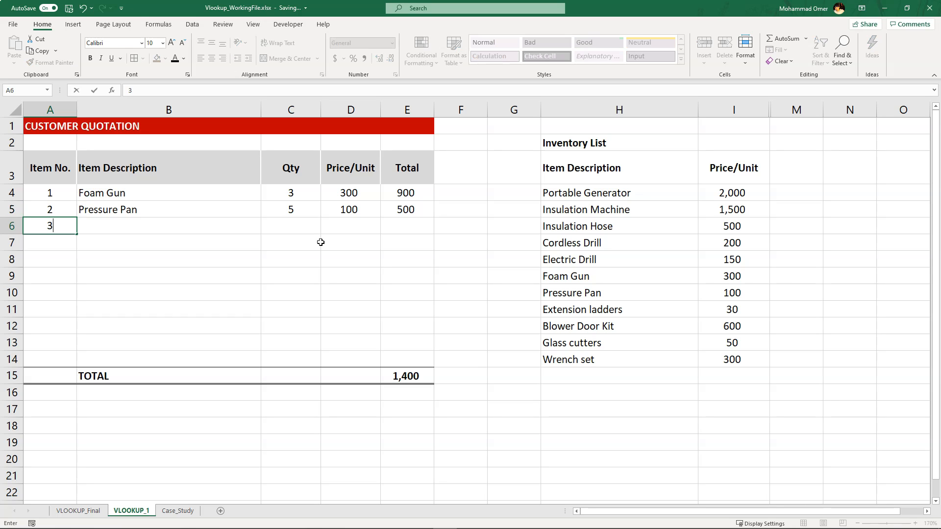
key(Tab)
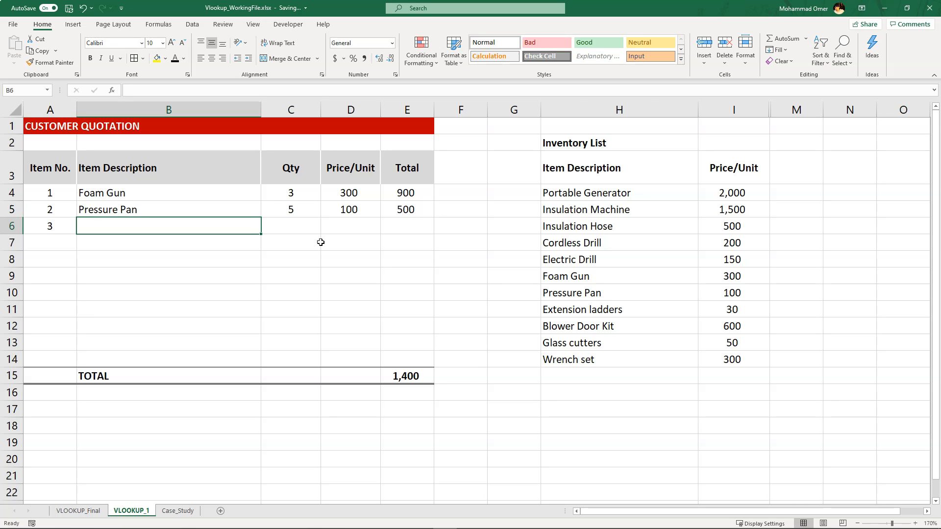
text(Porta)
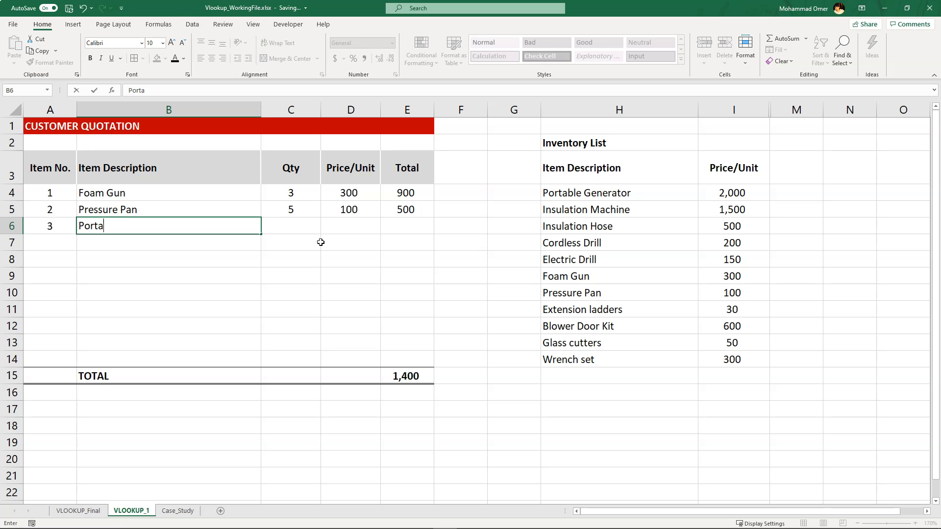
text(ble Generator)
key(Tab)
text(1)
key(Tab)
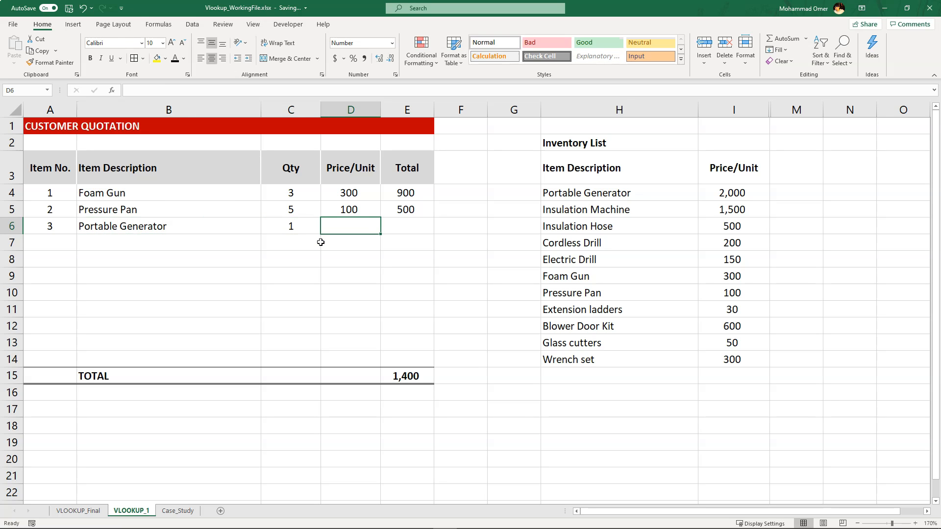
Step: Copy the VLOOKUP formula from D5 into D6 for the Portable Generator line
key(Up)
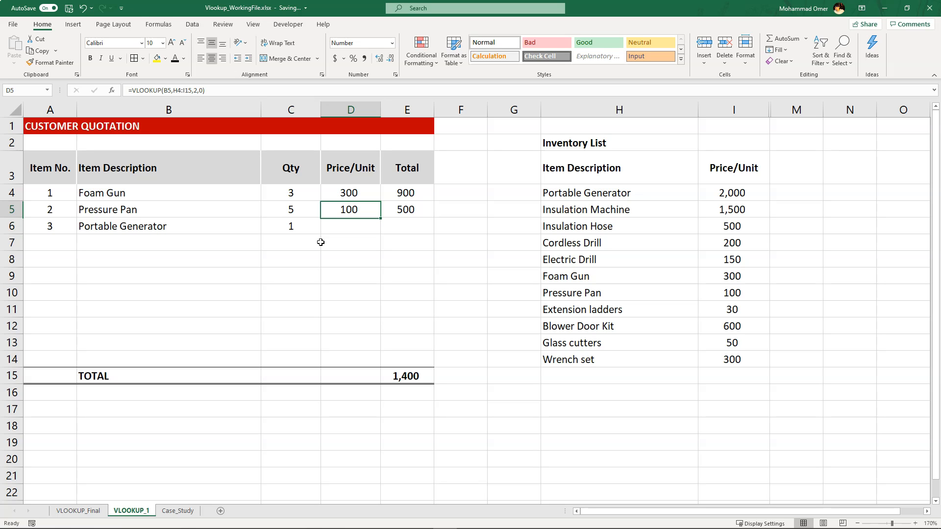
key(ctrl+c)
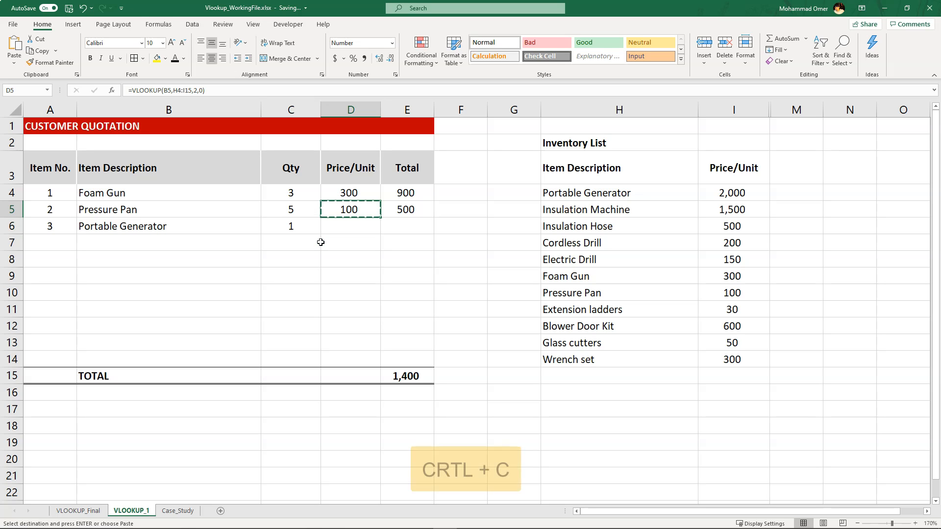
key(Down)
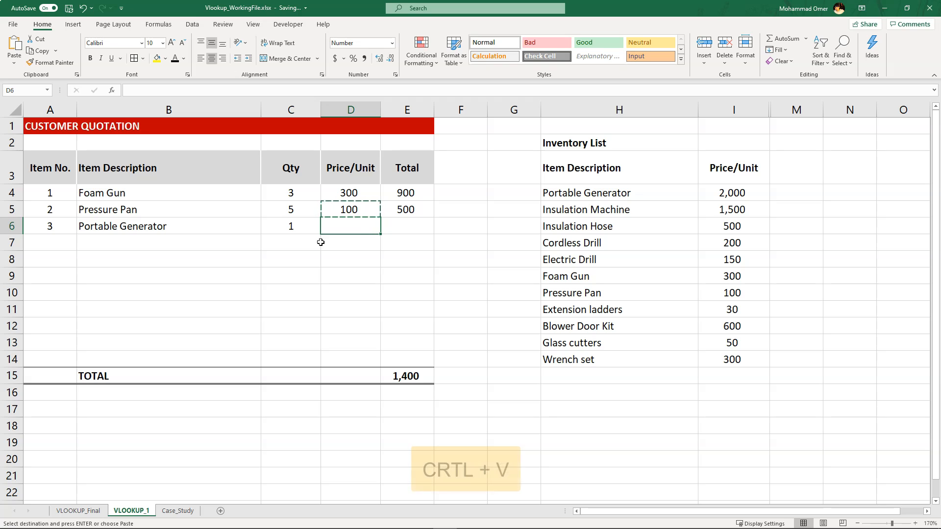
key(ctrl+v)
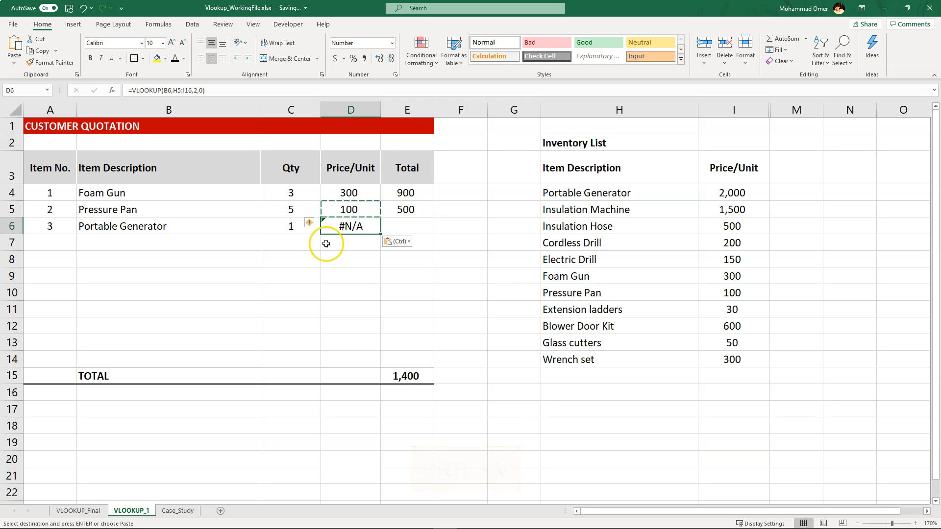
key(Escape)
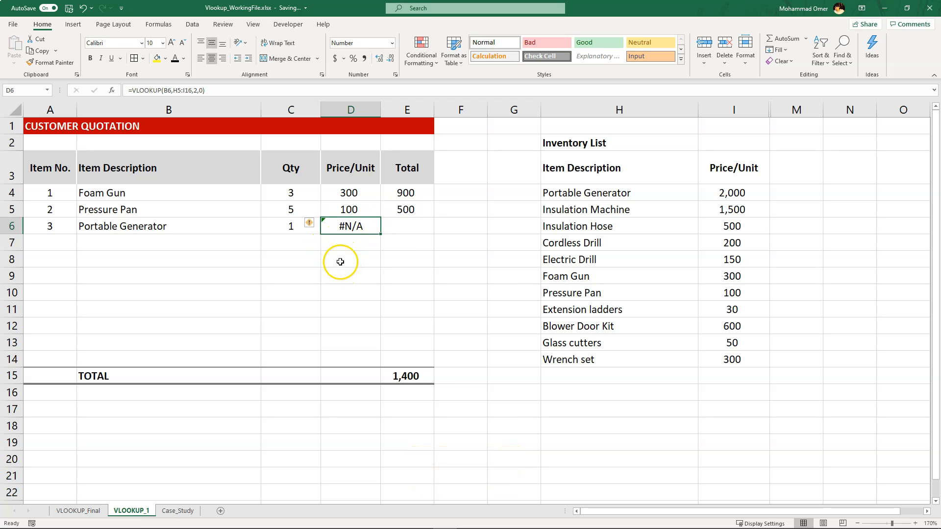
Step: Examine D6's error options and its VLOOKUP table array range against the Inventory List, leaving the formula as is, and select D4
click(311, 224)
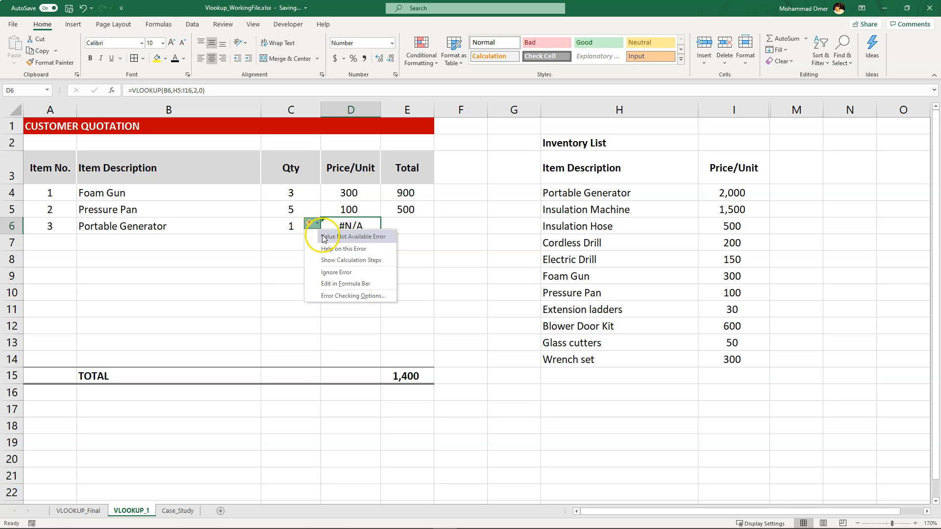
click(297, 243)
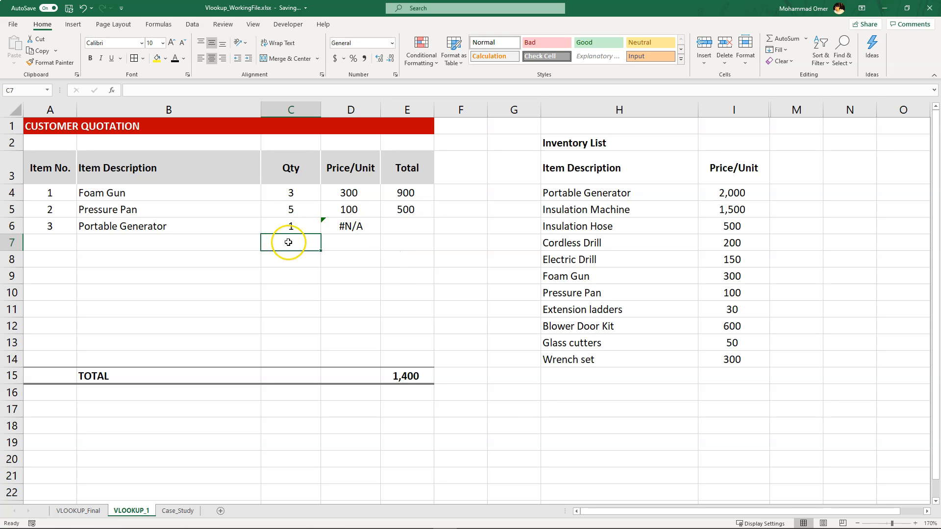
click(355, 228)
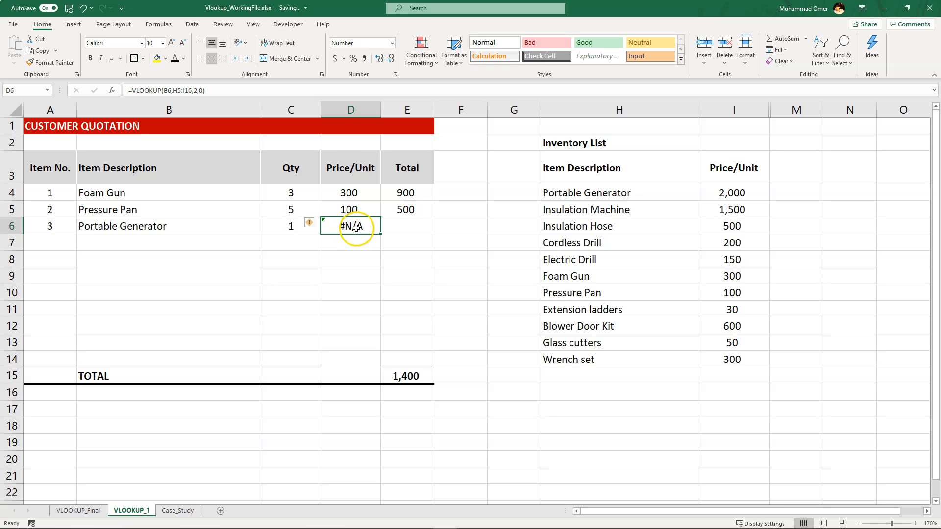
click(368, 90)
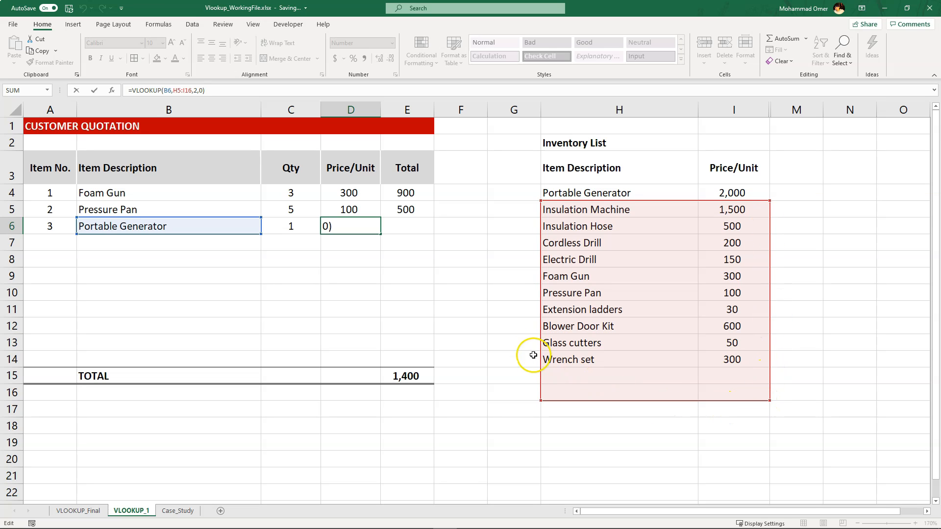
drag(172, 90, 188, 91)
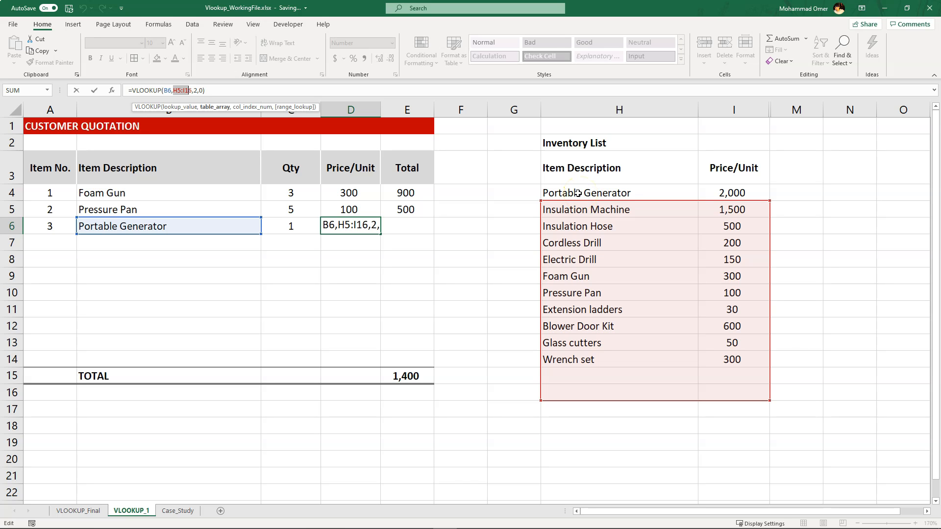
key(ctrl+Return)
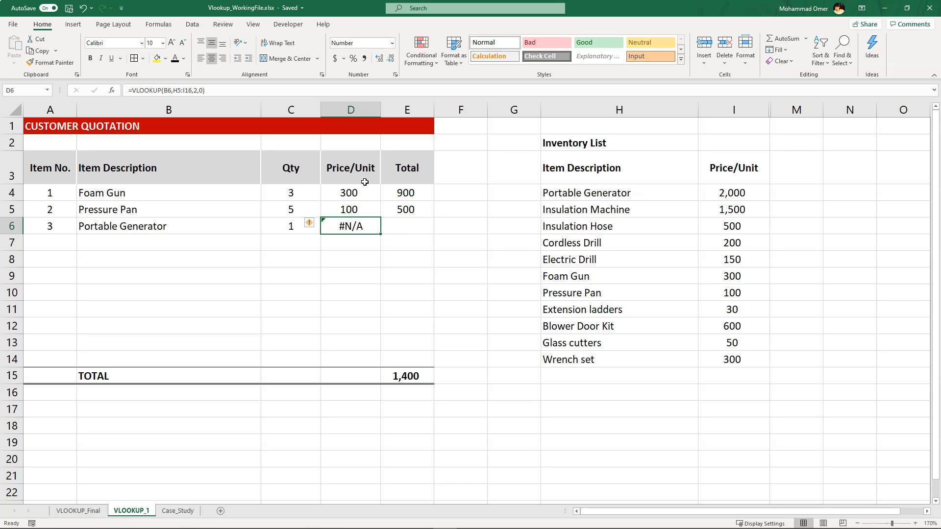
click(364, 189)
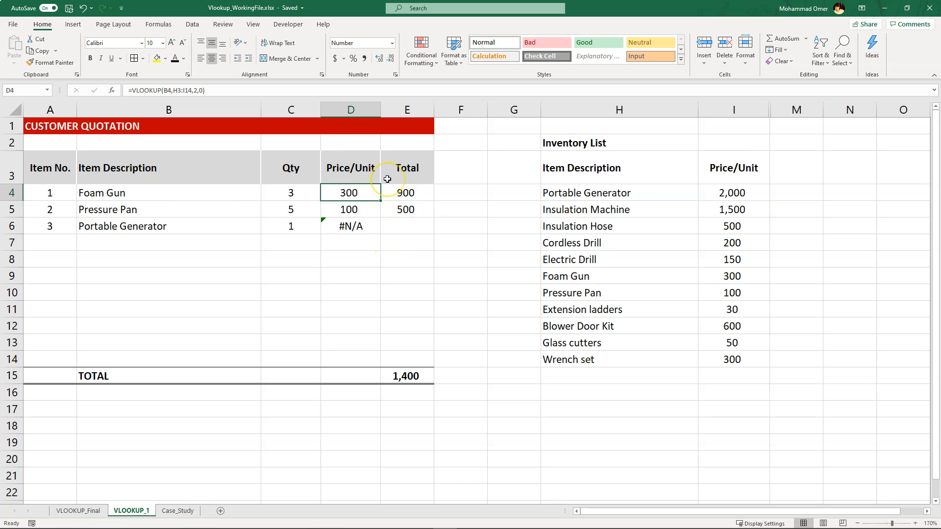
Step: Make the VLOOKUP table array in D4 absolute as $H$3:$I$14
click(367, 191)
key(F2)
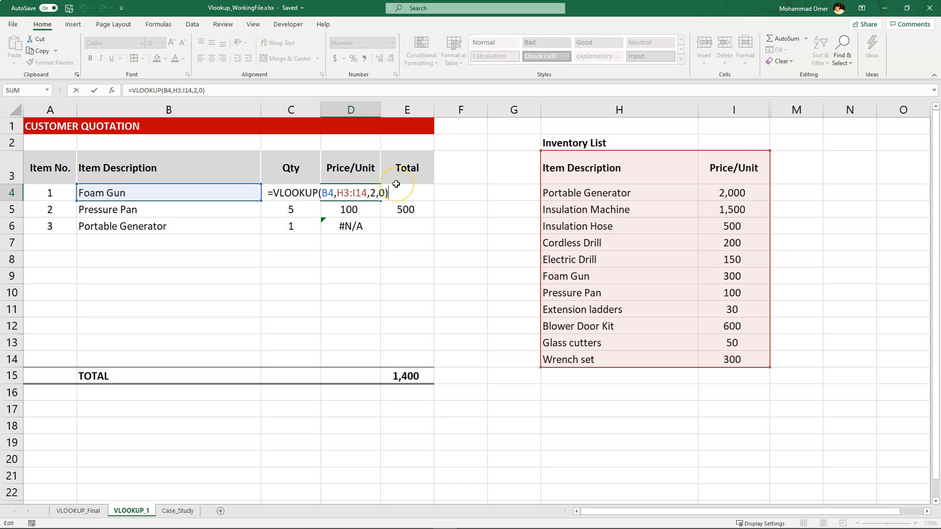
drag(338, 192, 368, 194)
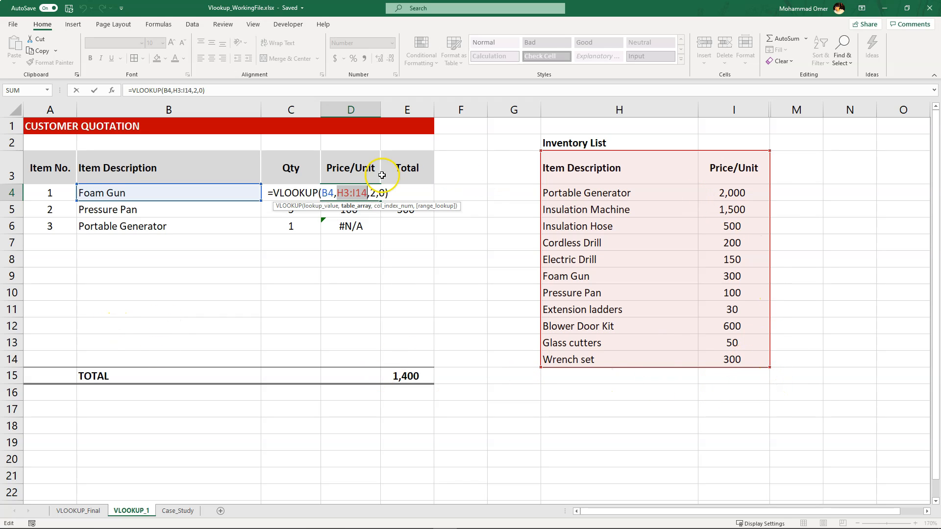
click(337, 193)
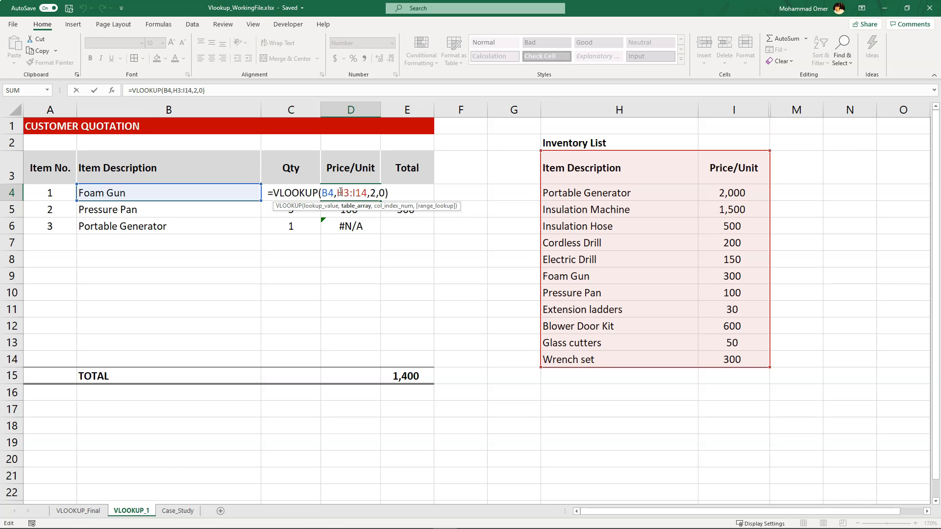
text($)
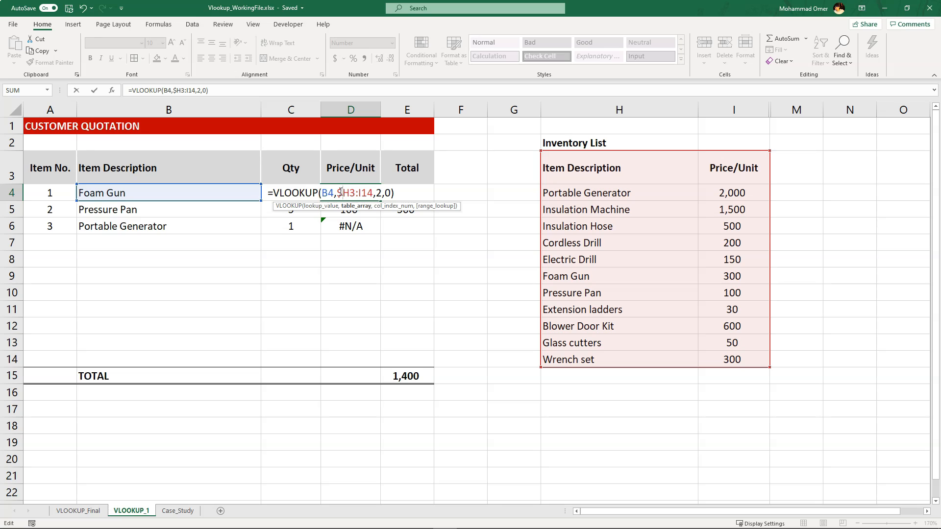
text($H$3:$I$)
Step: Cycle the table array's starting reference in D4 through its relative and absolute forms, ending at $H$3
click(348, 193)
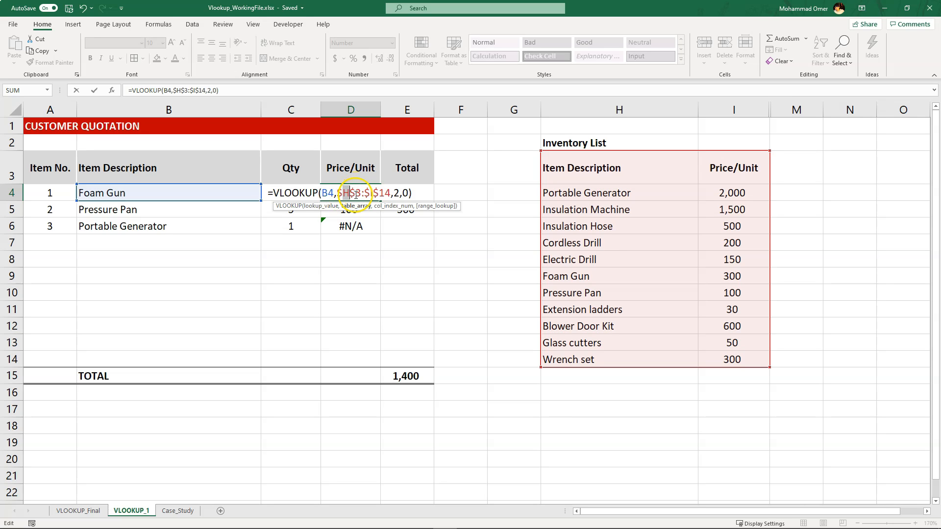
click(351, 194)
key(F4)
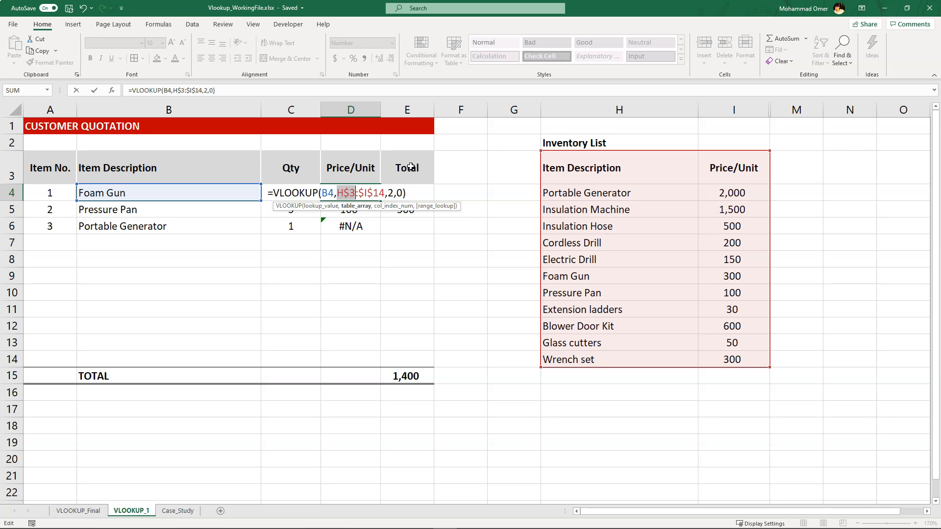
key(F4)
key(F4)
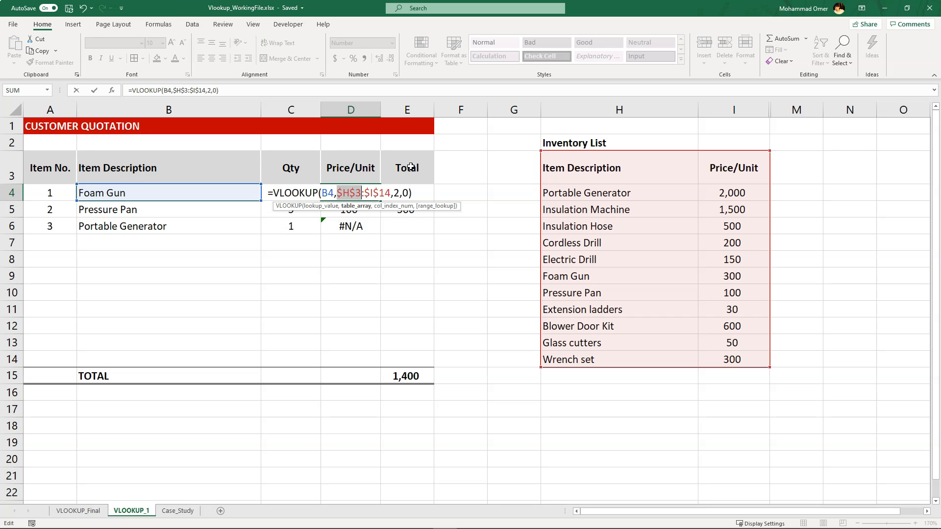
key(F4)
key(F4)
key(F4)
click(358, 196)
drag(392, 194, 337, 195)
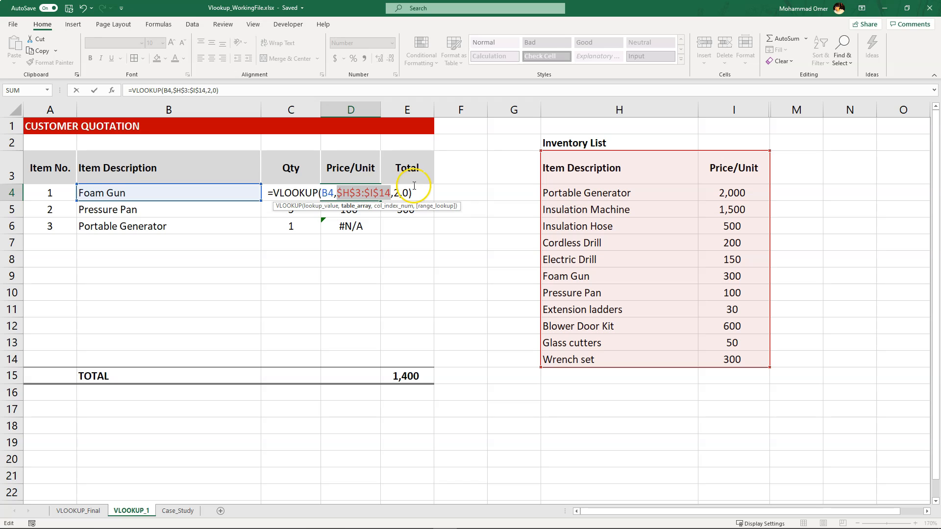
Step: Replace the VLOOKUP table array in D4 with the absolute whole-column range $H:$I
drag(337, 193, 390, 191)
key(BackSpace)
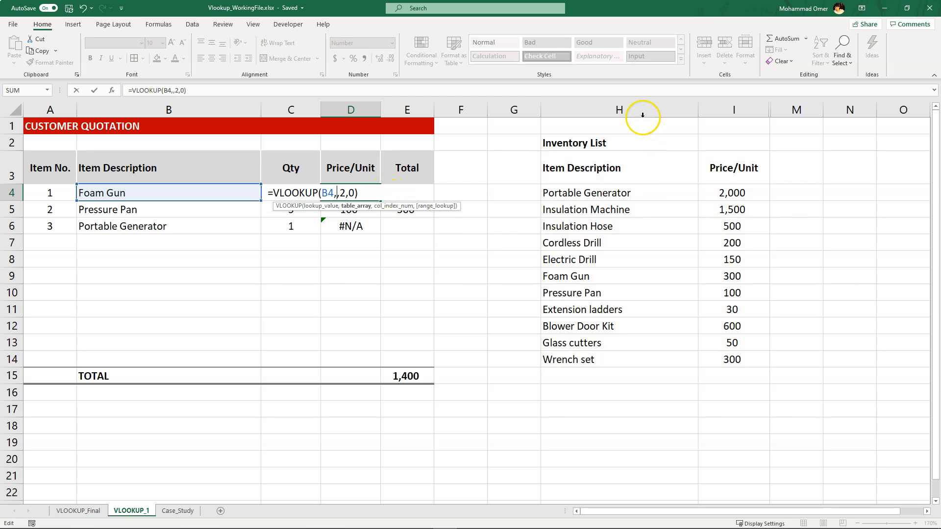
drag(638, 109, 731, 109)
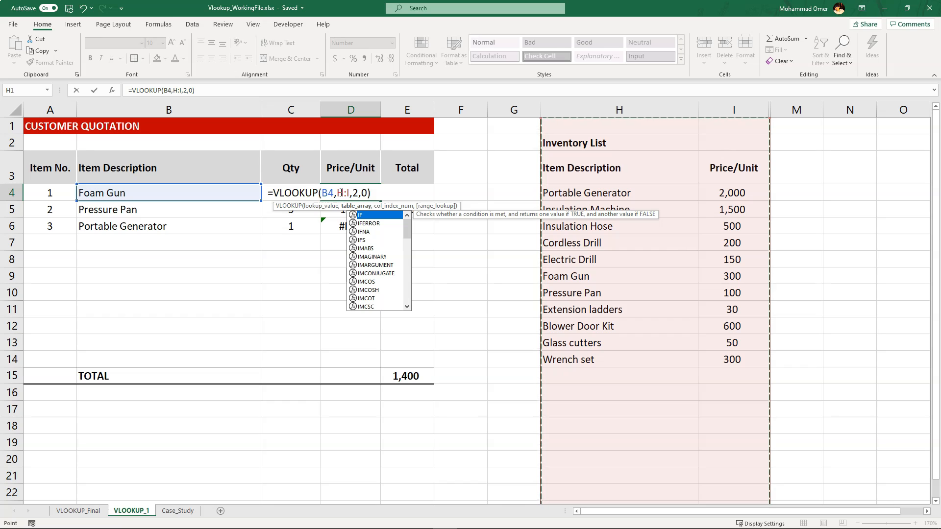
click(342, 193)
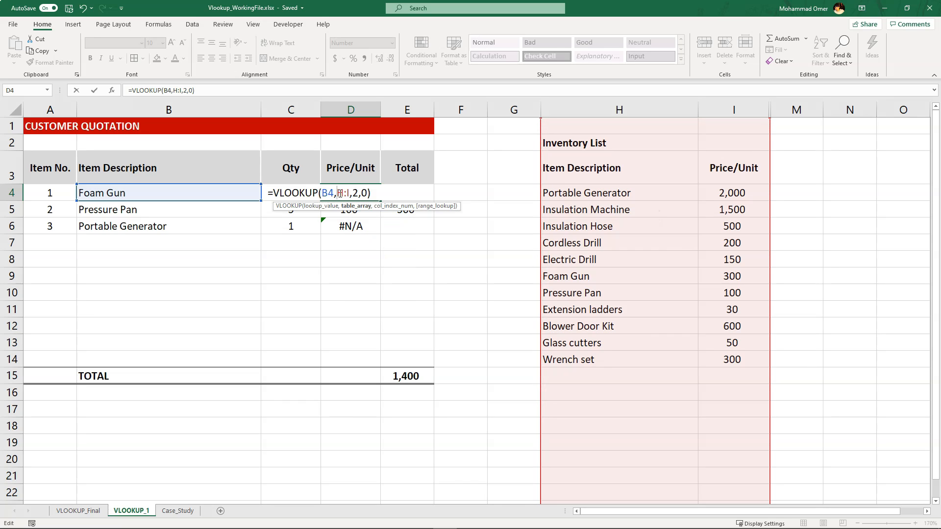
text($)
click(353, 192)
text($)
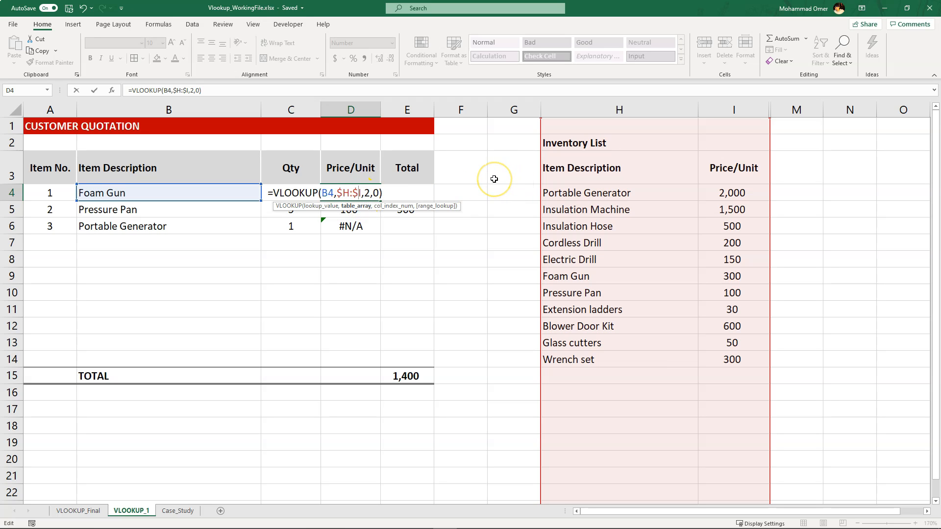
key(Return)
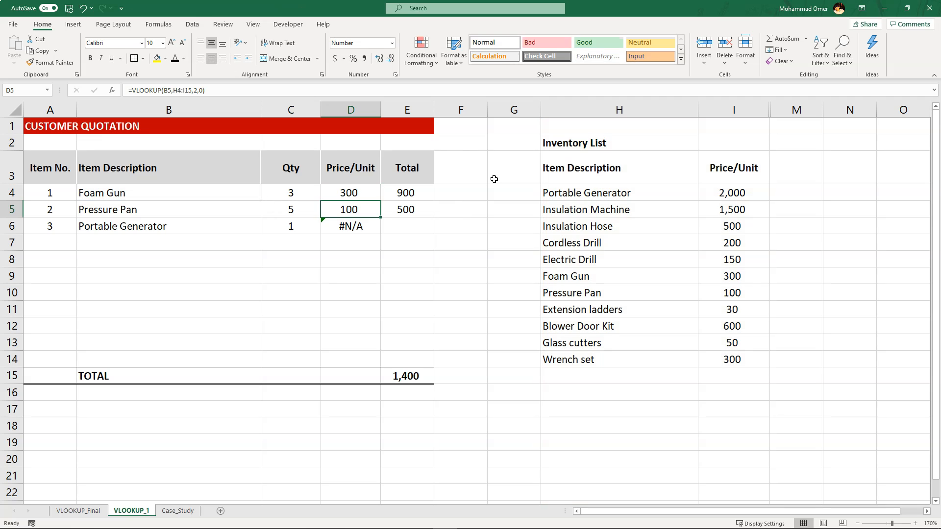
Step: Copy the VLOOKUP formula from D4 into D5:D6 for the Pressure Pan and Portable Generator lines
key(Up)
key(ctrl+c)
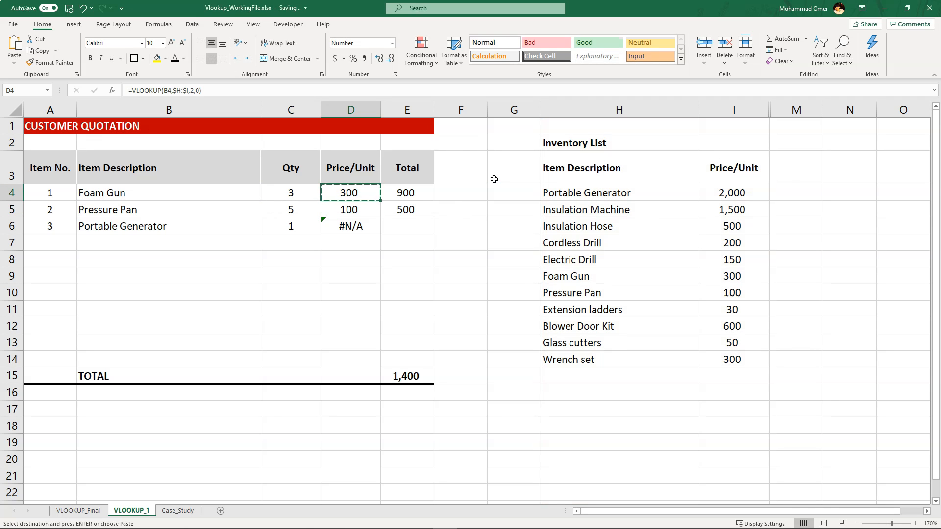
key(Down)
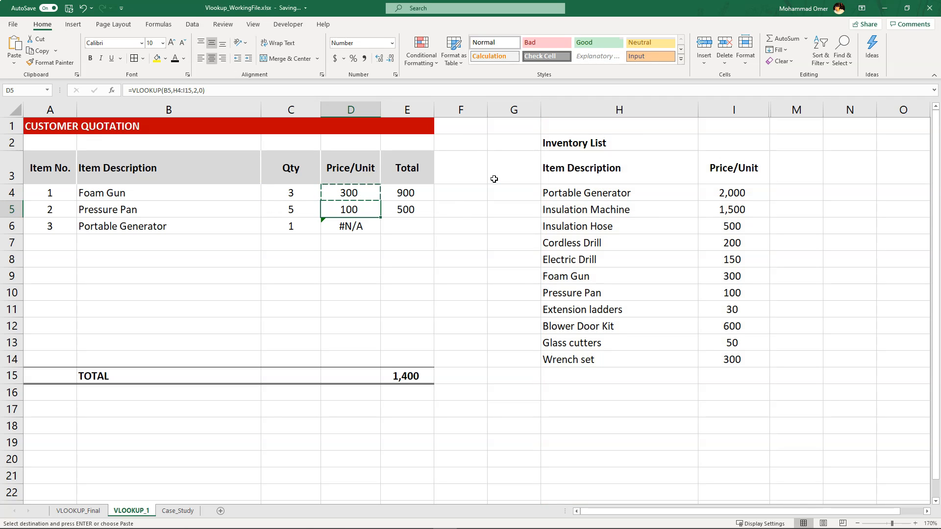
key(shift+Down)
key(ctrl+v)
key(Escape)
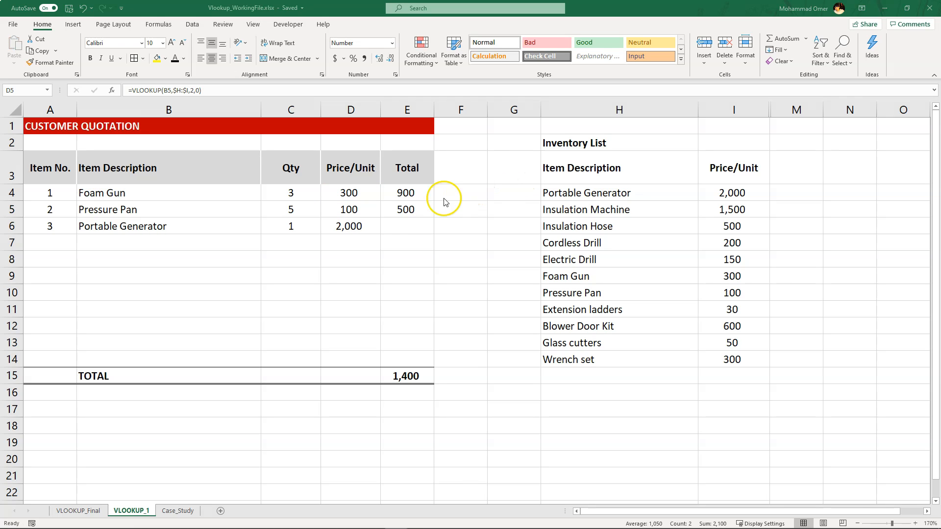
Step: Copy the line Total formula from E5 into E6 for the Portable Generator line
click(407, 224)
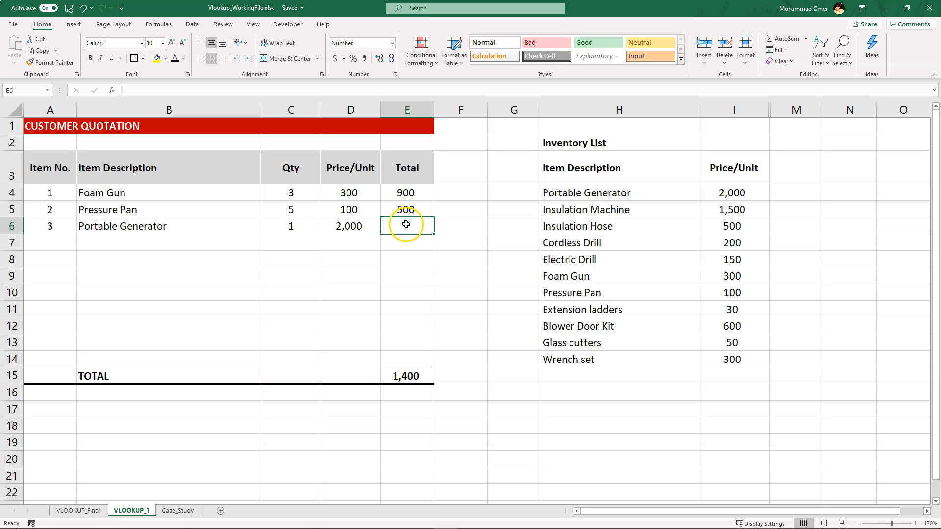
key(Up)
key(ctrl+c)
click(406, 224)
key(ctrl+v)
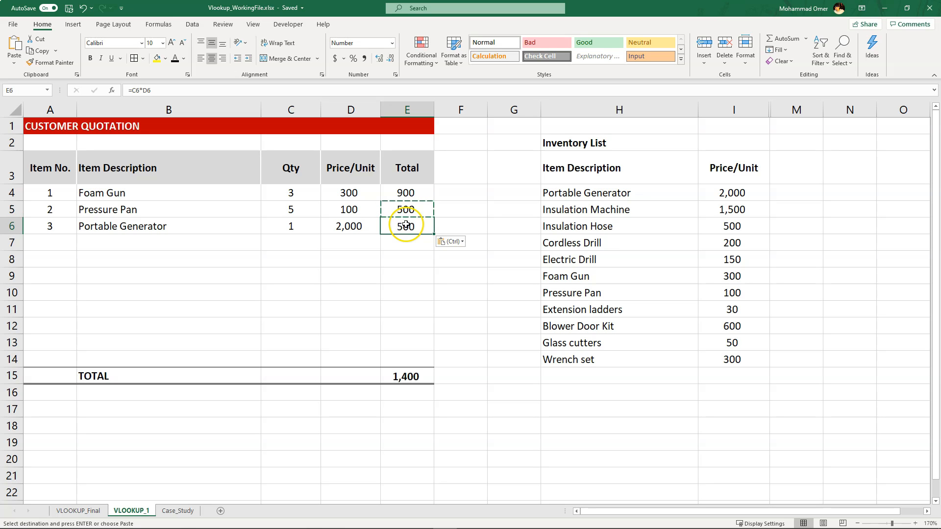
key(Escape)
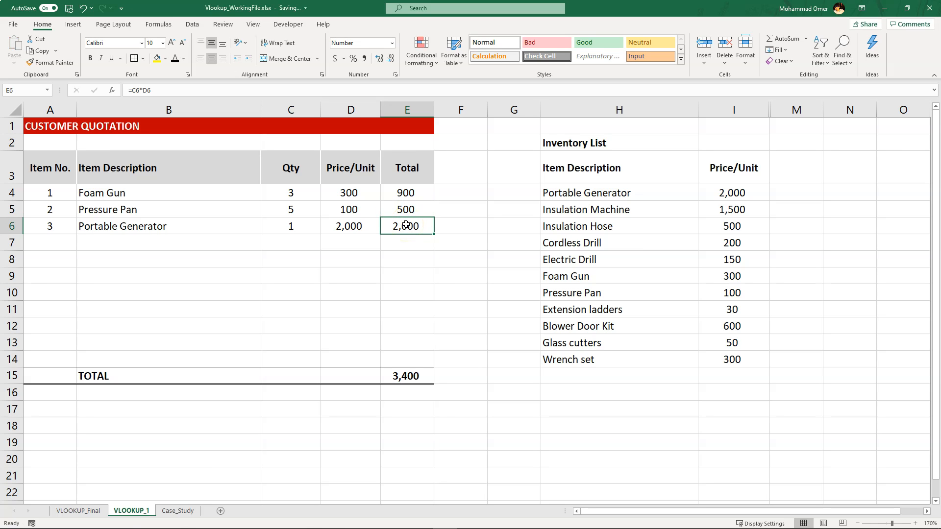
Step: Check the VLOOKUP formulas in the quotation's Price/Unit cells D4 to D6
key(Left)
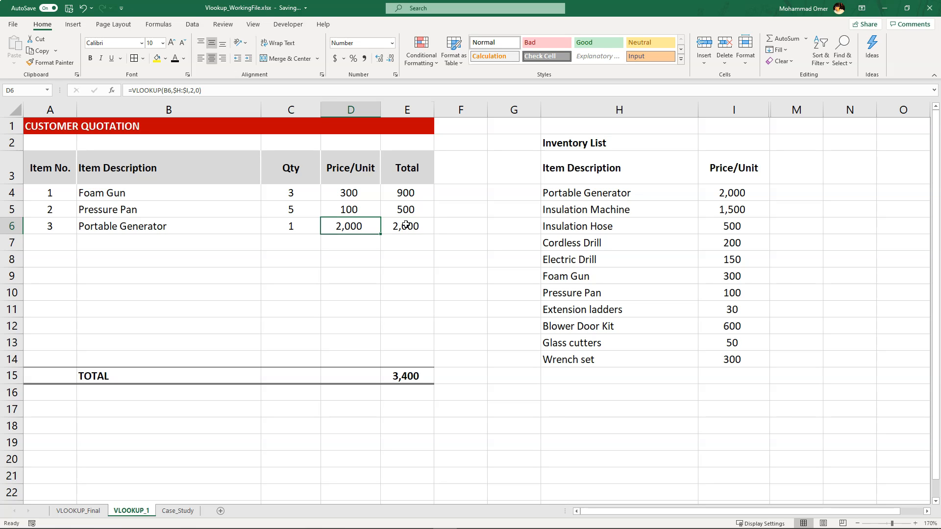
click(362, 191)
click(353, 209)
click(351, 227)
key(Up)
key(Left)
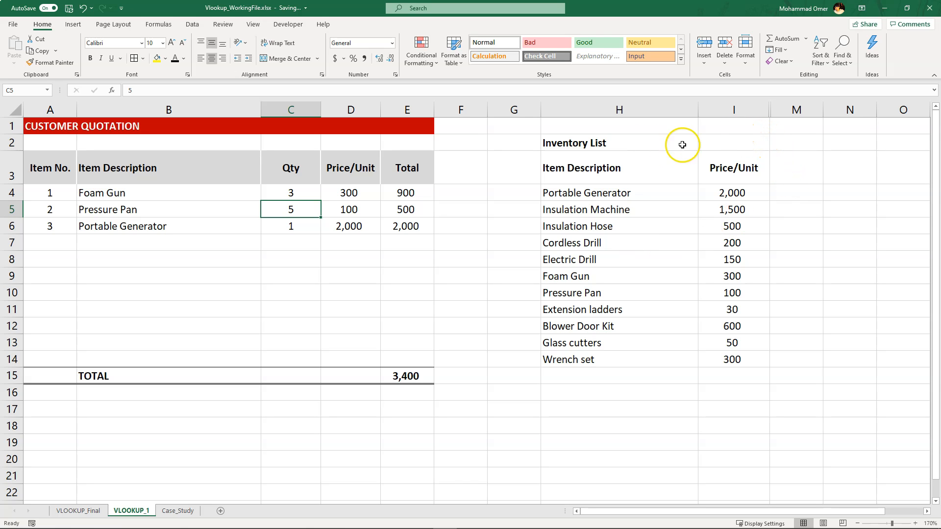
Step: Unhide the Inventory List columns between I and M
drag(749, 110, 788, 109)
right_click(787, 109)
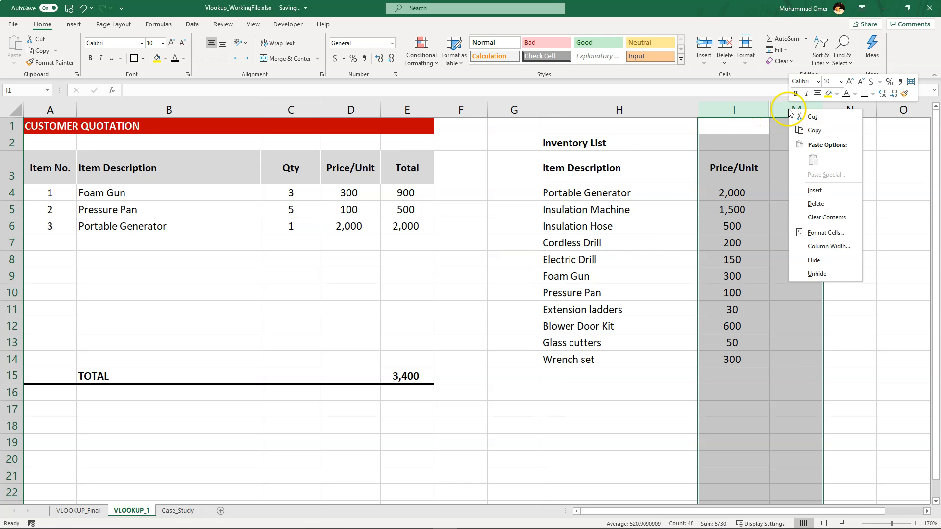
click(829, 272)
click(806, 169)
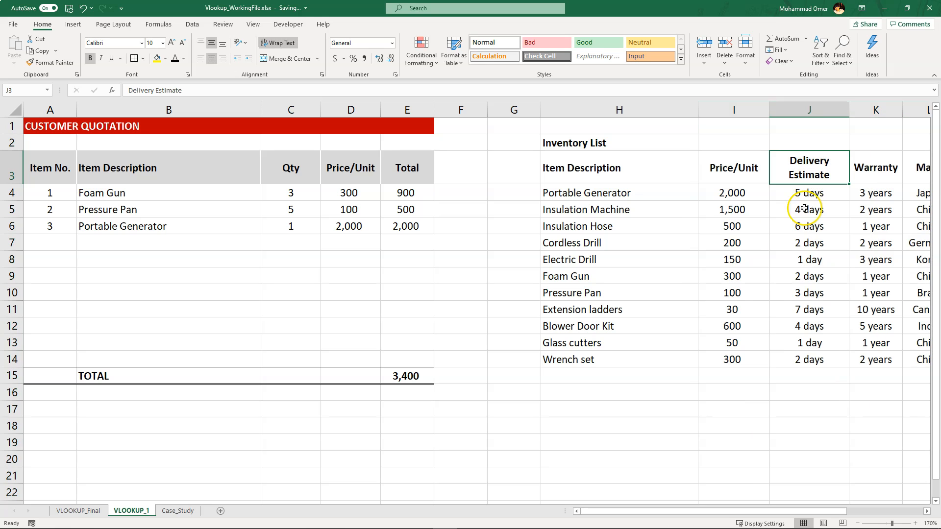
Step: Examine the Price/Unit, Delivery Estimate, Warranty and Make columns of the Inventory List
drag(751, 512, 790, 514)
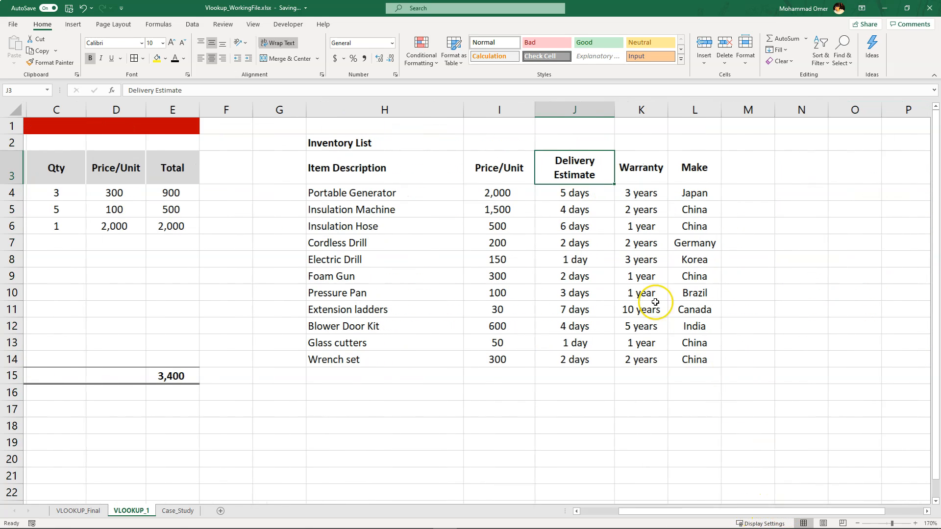
click(490, 168)
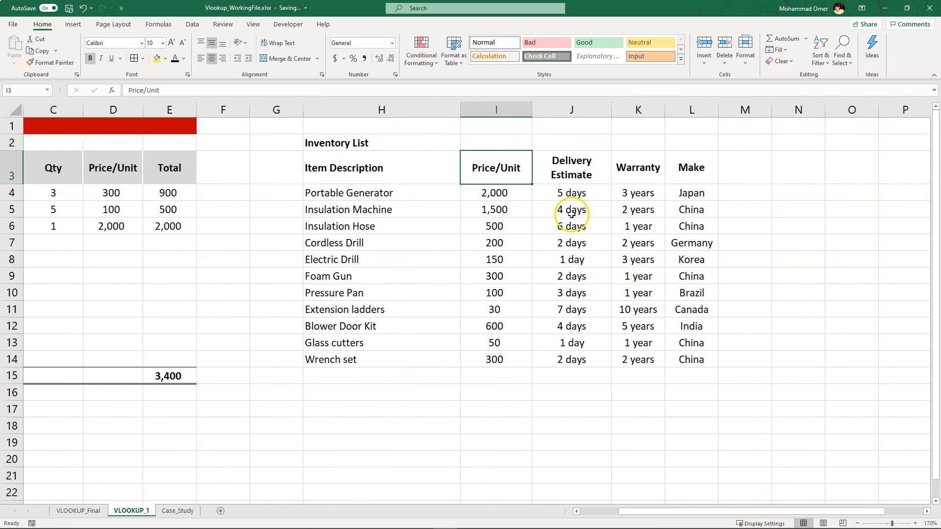
click(601, 162)
click(640, 160)
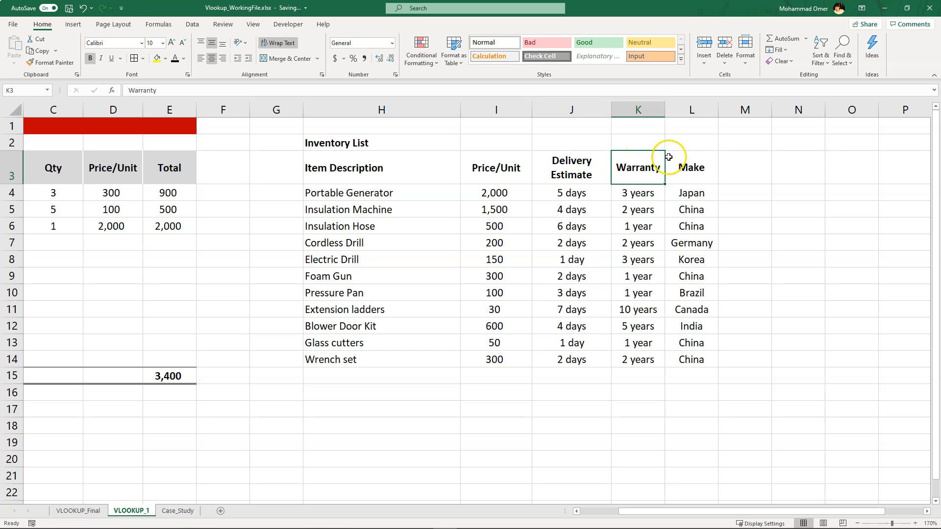
click(710, 153)
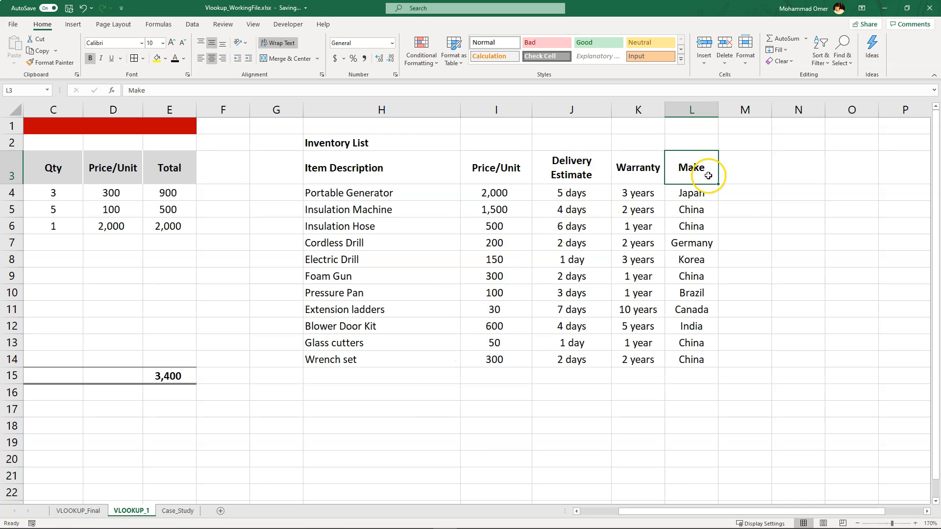
drag(781, 511, 710, 513)
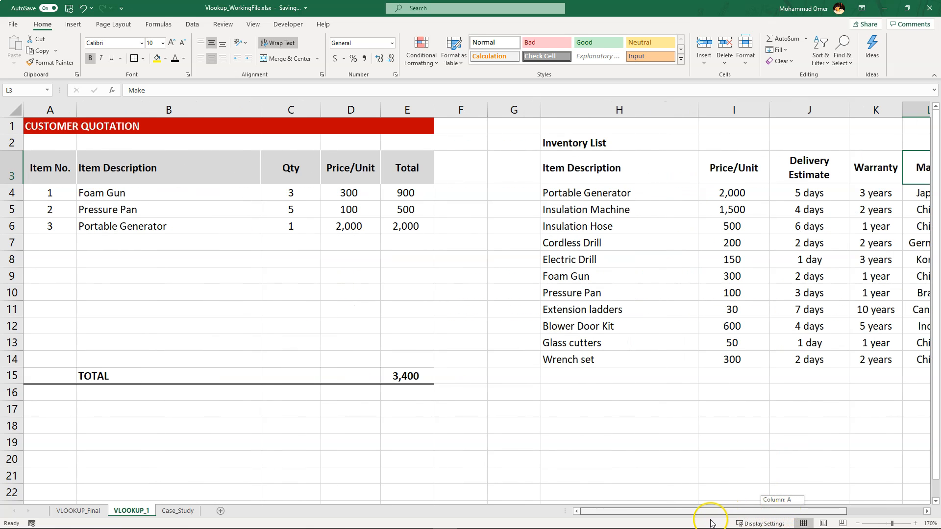
key(alt+Tab)
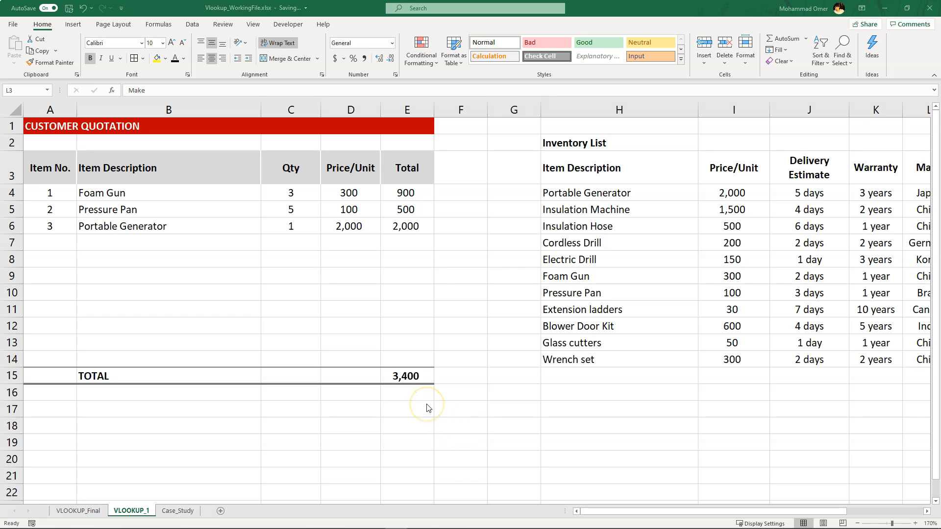
Step: Insert three blank columns between Item Description and Qty in the quotation, and narrow them to one uniform width
click(290, 110)
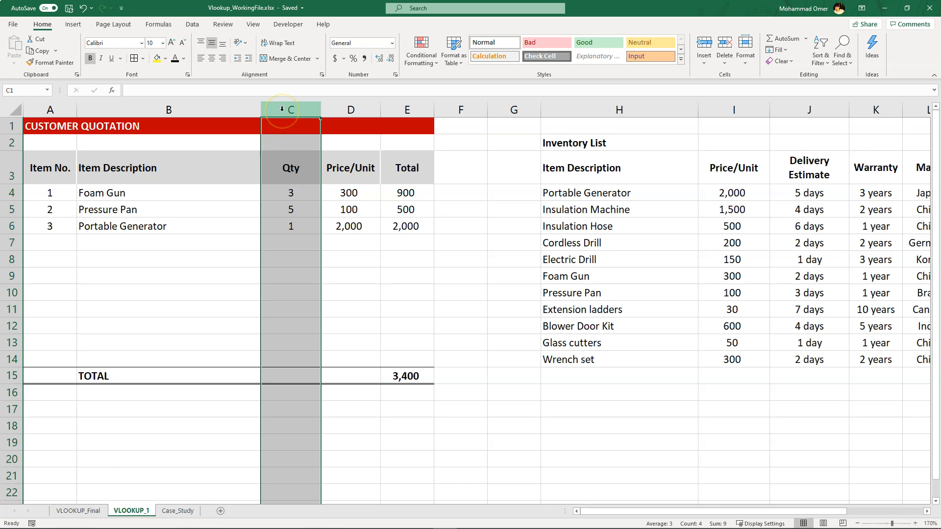
right_click(282, 109)
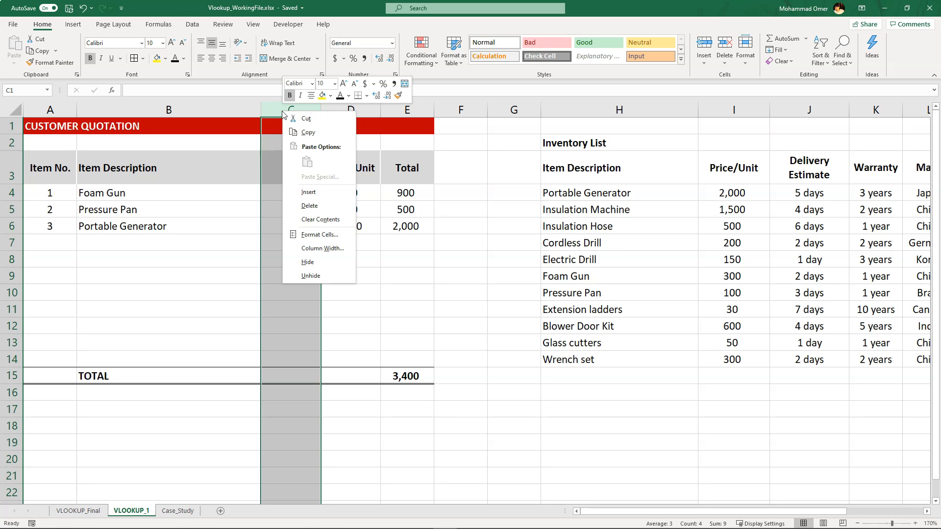
click(306, 194)
click(301, 111)
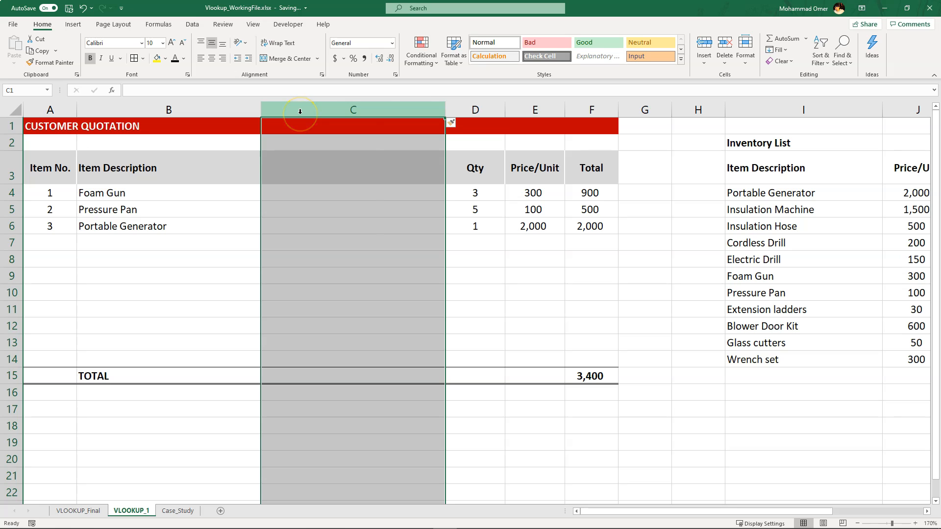
right_click(300, 112)
click(330, 192)
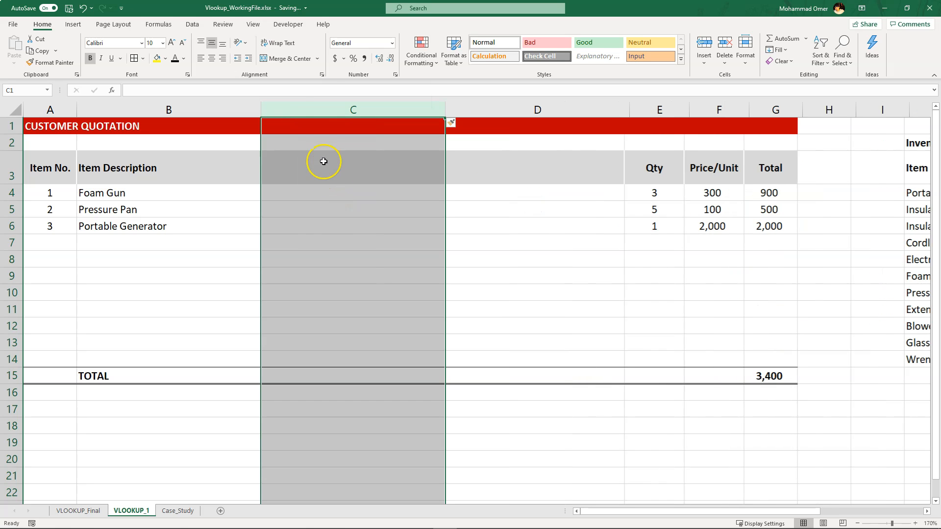
right_click(311, 109)
click(329, 186)
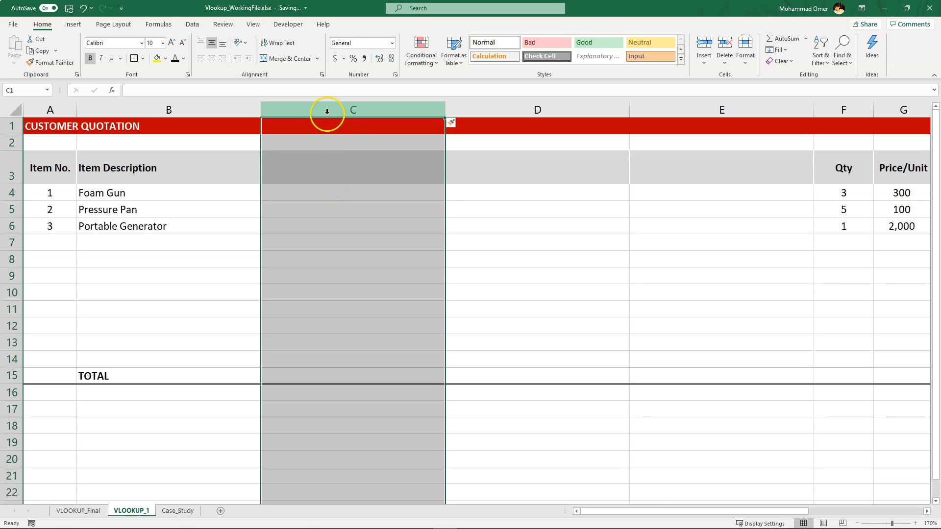
drag(327, 112, 728, 140)
drag(630, 106, 517, 126)
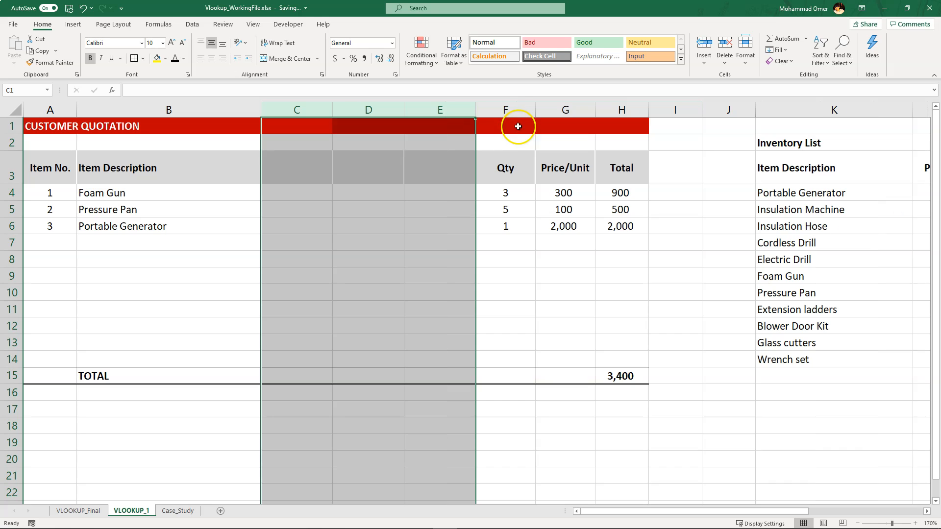
Step: Copy the Delivery Estimate, Warranty and Make headers from M3:O3 and paste them as values into C3:E3 of the quotation
click(424, 168)
key(Right)
key(Right)
key(Right)
key(Right)
key(Right)
key(Right)
key(Right)
key(Right)
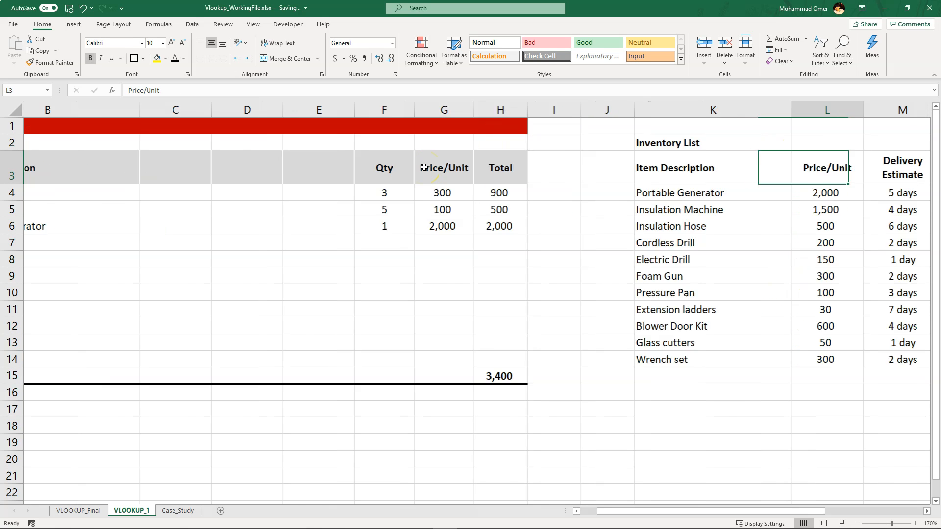
key(shift+Right)
key(shift+Right)
key(ctrl+c)
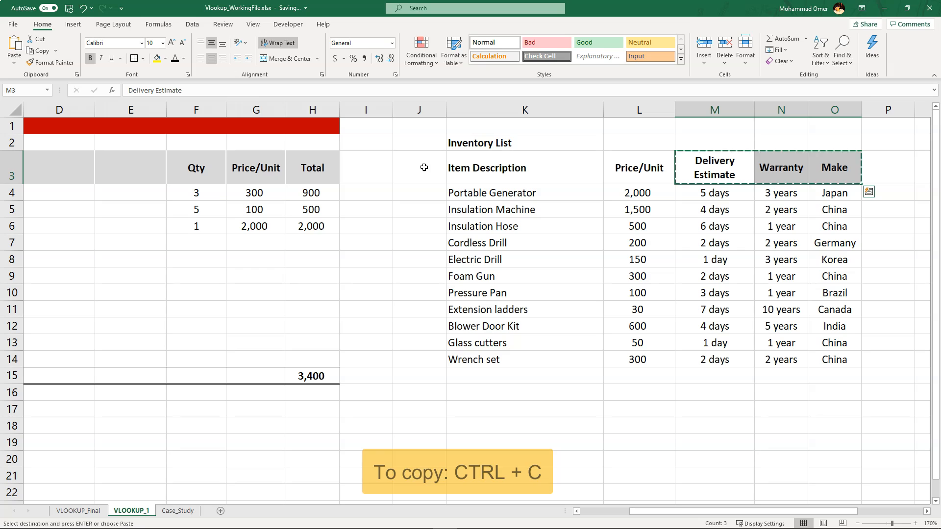
key(Home)
key(Right)
key(Right)
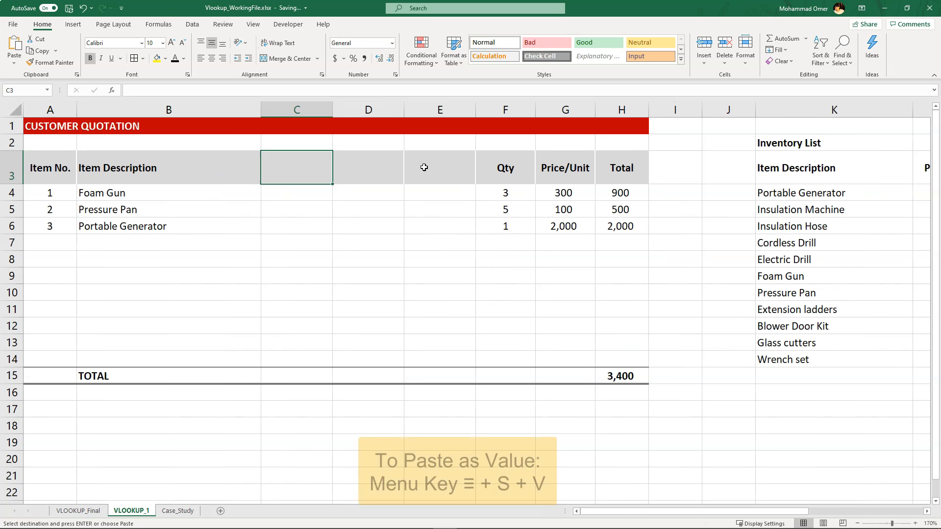
key(Menu)
key(s)
key(v)
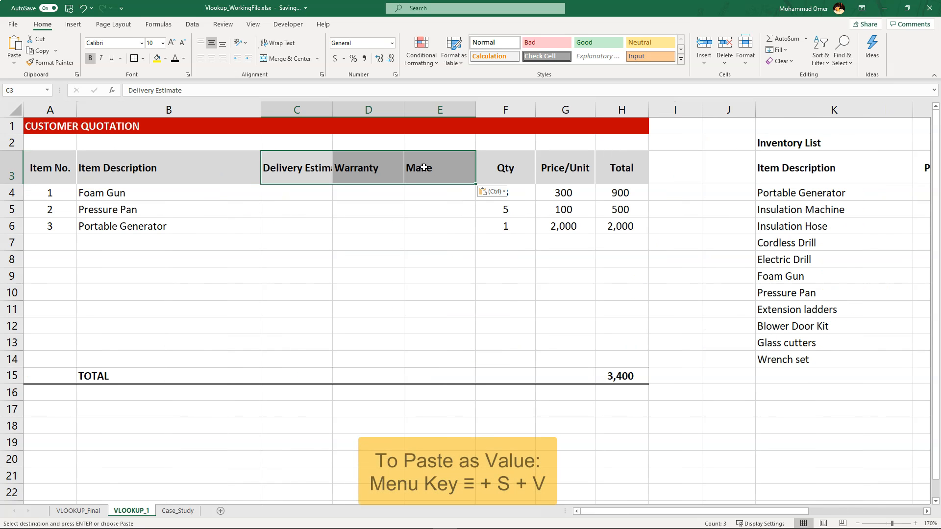
Step: Apply the Qty header's formatting to the Delivery Estimate, Warranty and Make headers in C3:E3
key(Right)
key(Escape)
key(Right)
key(Right)
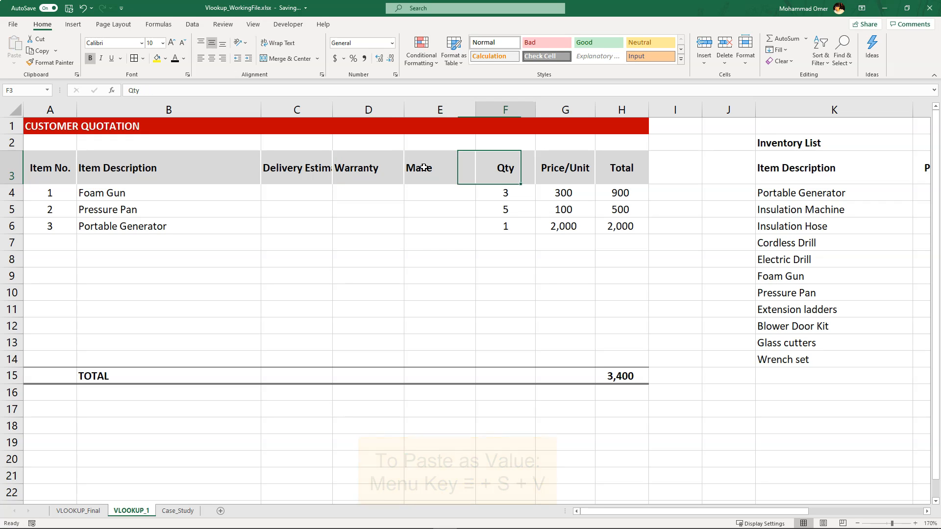
key(ctrl+c)
key(Left)
key(shift+Left)
key(shift+Left)
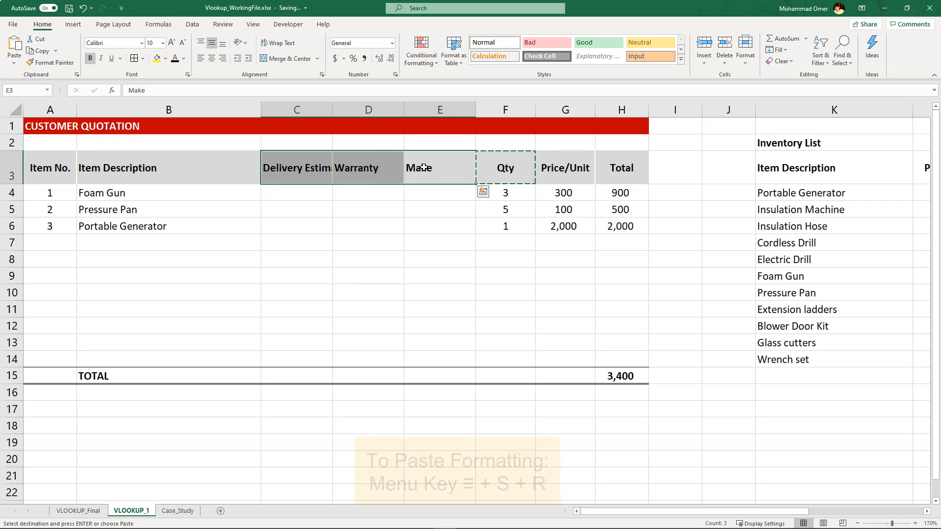
key(Menu)
key(s)
key(r)
key(Escape)
Step: Wrap the text of the Delivery Estimate header in C3
key(Left)
key(Left)
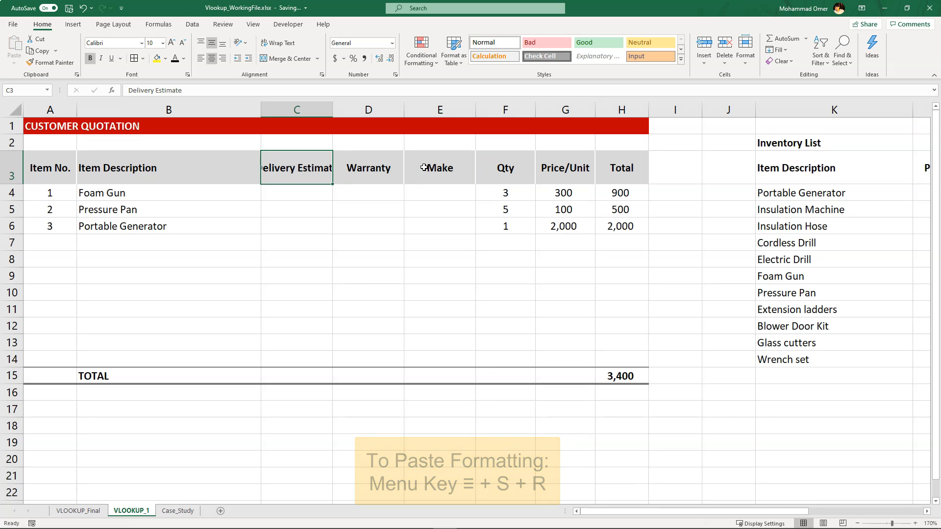
click(278, 44)
click(281, 194)
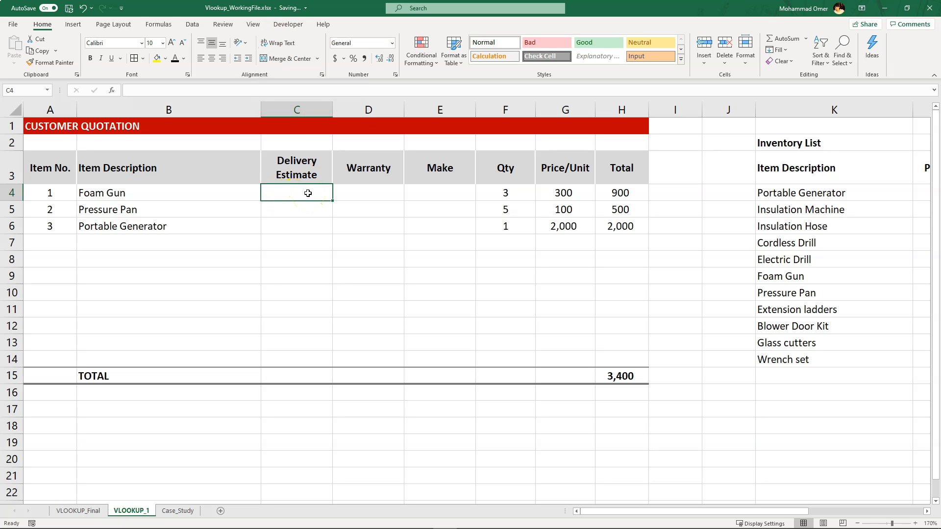
Step: Check the VLOOKUP formula in Price/Unit cell G4 and the blank cells C4 to E4
key(Right)
key(Right)
key(Right)
key(Right)
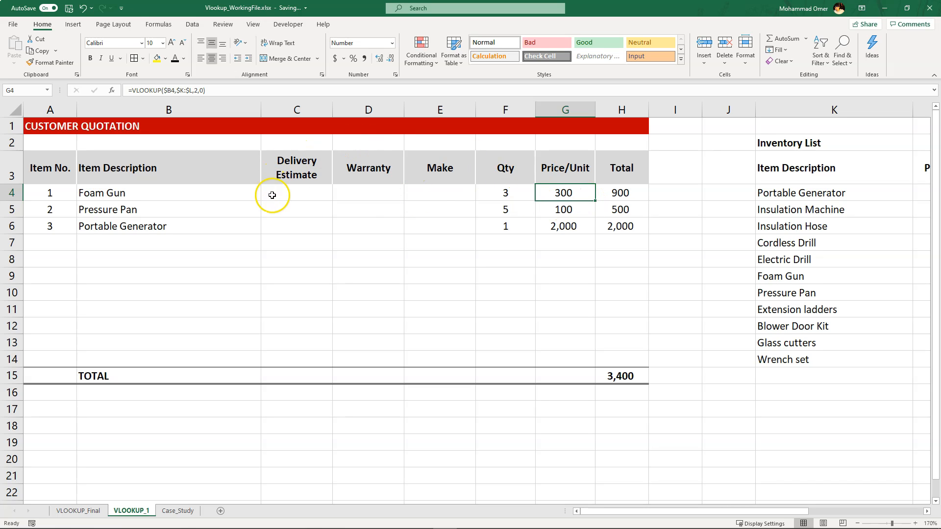
click(310, 193)
drag(310, 193, 454, 195)
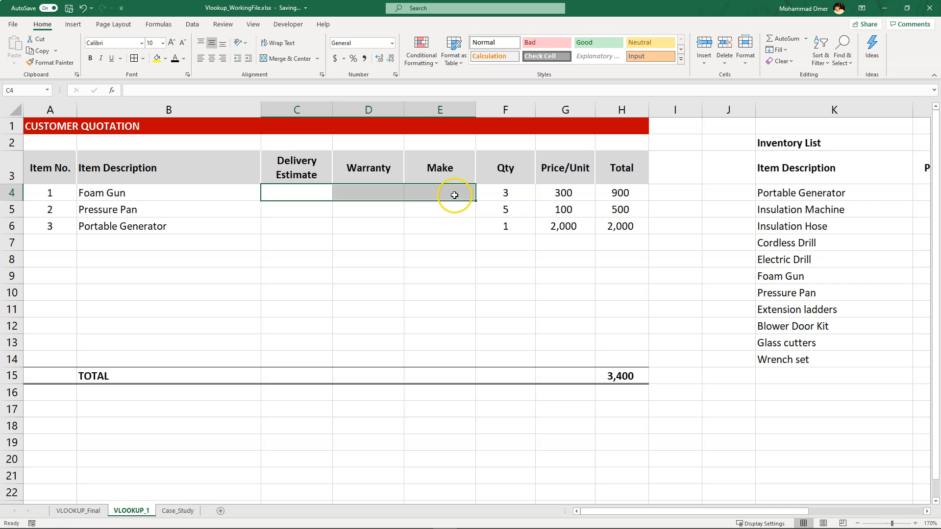
Step: Extend the table array of the VLOOKUP formula in G4 to $K:$O so it covers the whole Inventory List
click(581, 196)
double_click(581, 196)
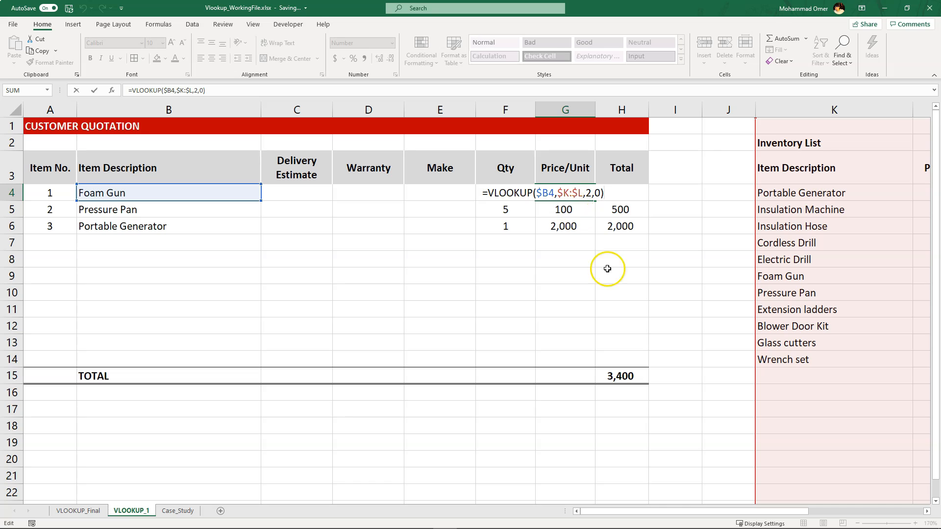
drag(692, 519, 740, 511)
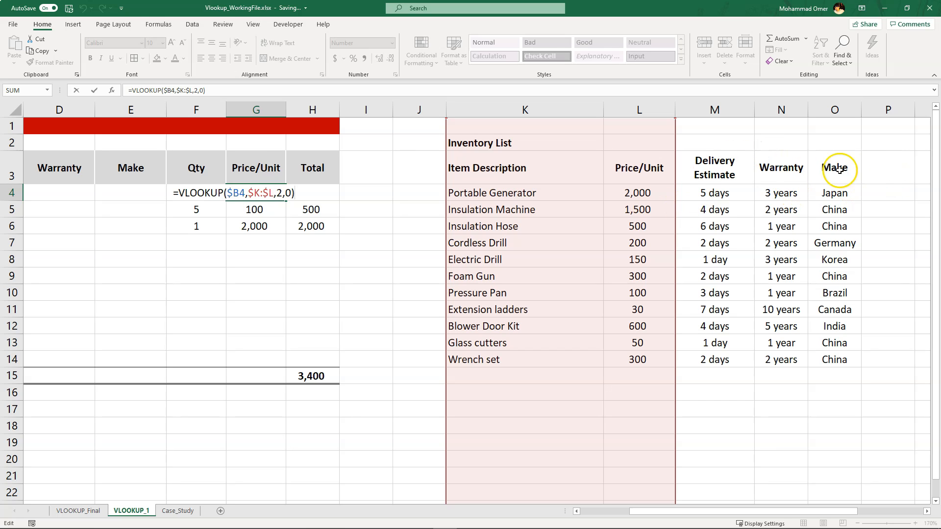
drag(272, 194, 248, 194)
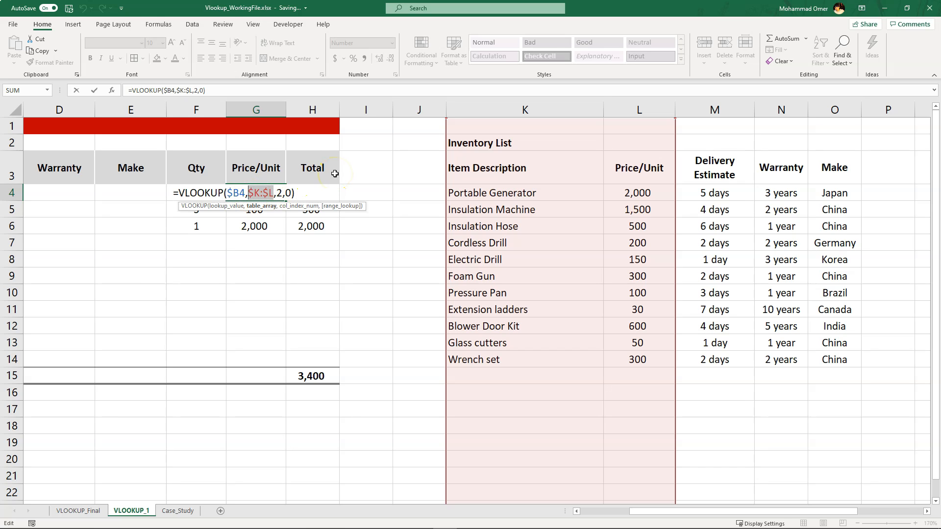
key(Delete)
drag(659, 107, 719, 108)
drag(526, 103, 825, 129)
key(F4)
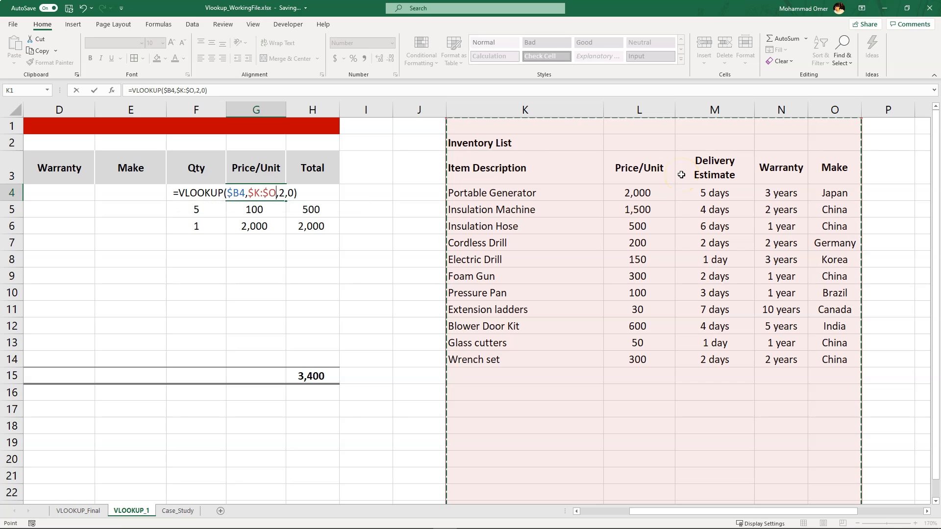
key(Return)
Step: Copy the VLOOKUP formula from G4 down to G5 and G6
click(258, 193)
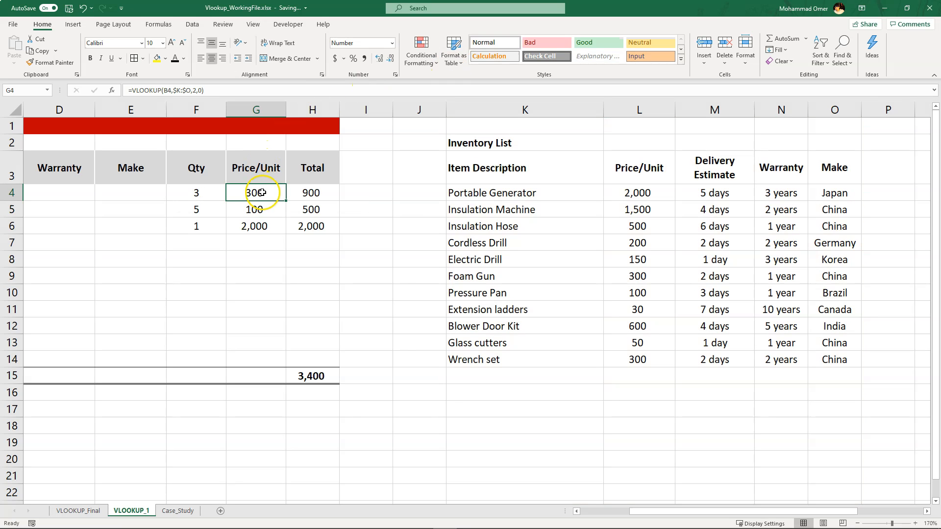
key(ctrl+c)
key(shift+Down)
key(shift+Down)
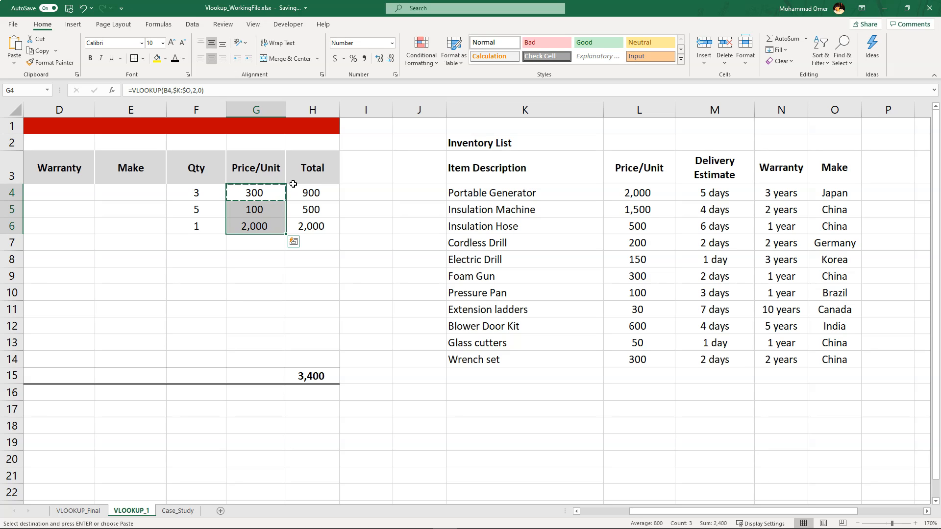
key(Escape)
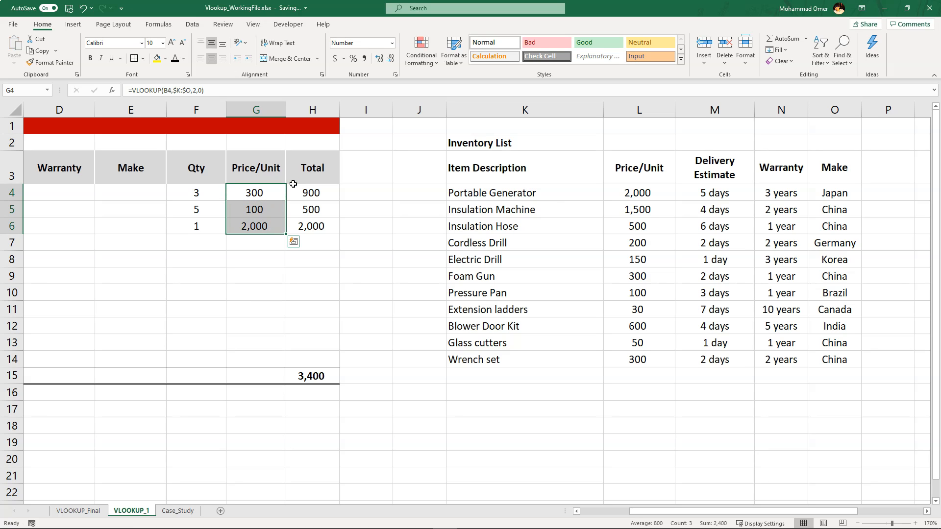
key(Left)
key(Left)
key(Left)
key(Left)
key(Left)
key(Left)
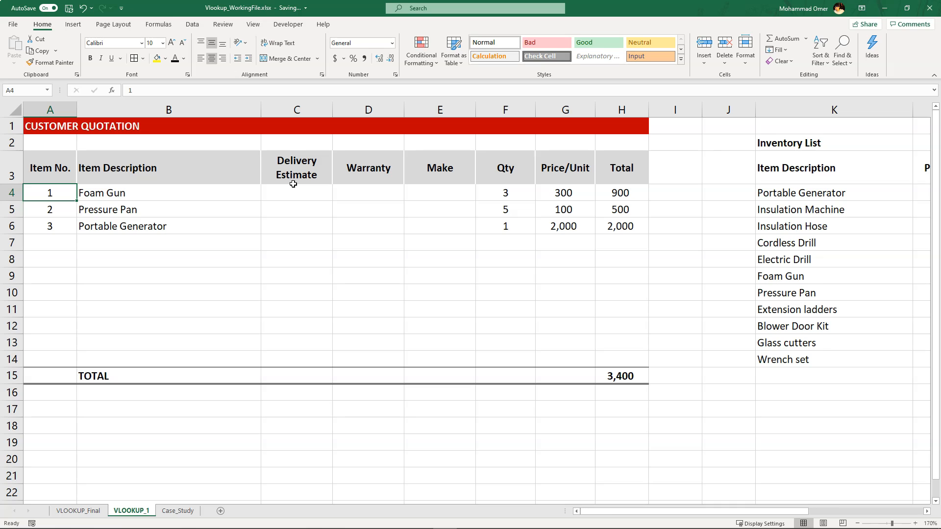
key(Right)
key(Right)
key(Right)
key(Right)
key(Right)
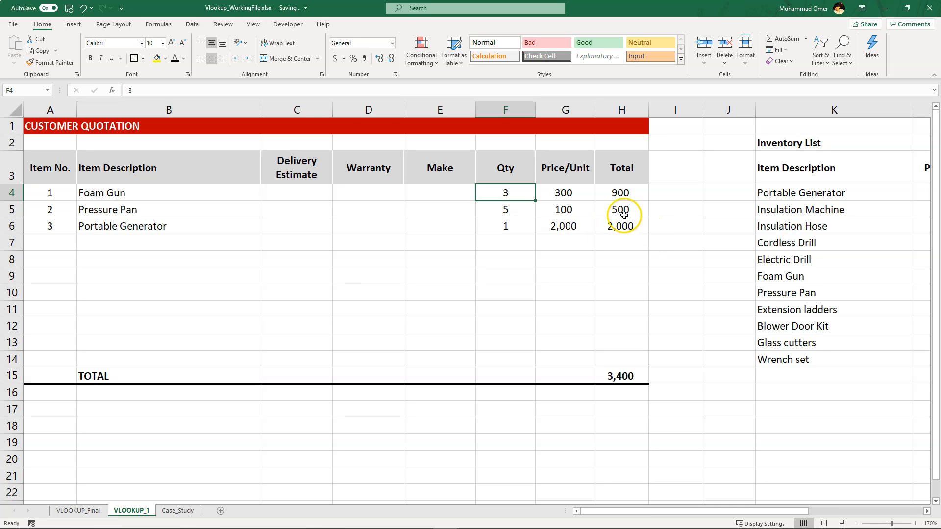
Step: Try to copy the Price/Unit formula from G4 into Delivery Estimate cell C4, and inspect its lookup value
click(581, 193)
key(ctrl+c)
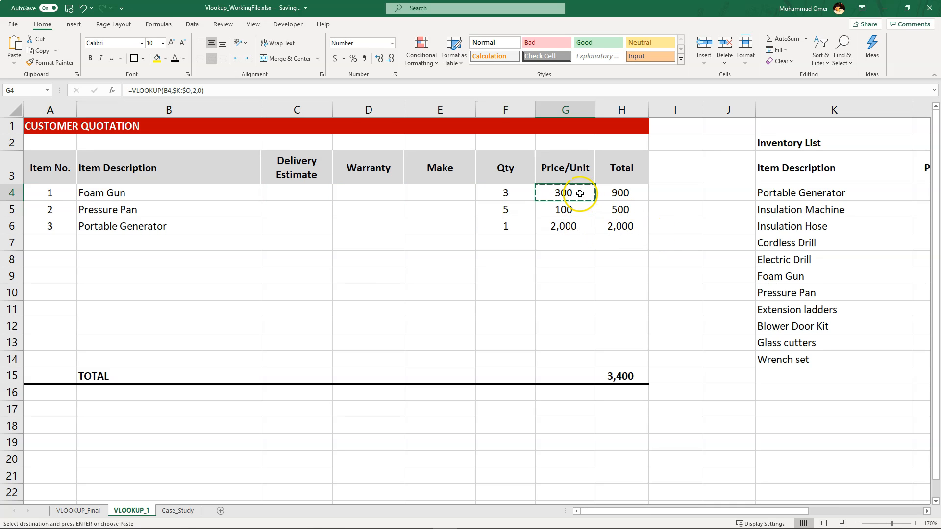
click(314, 198)
key(ctrl+v)
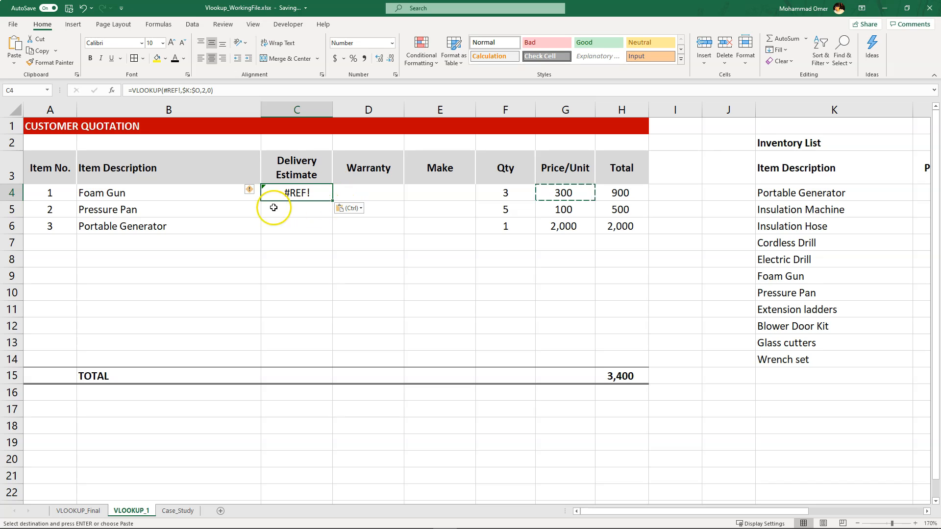
double_click(319, 189)
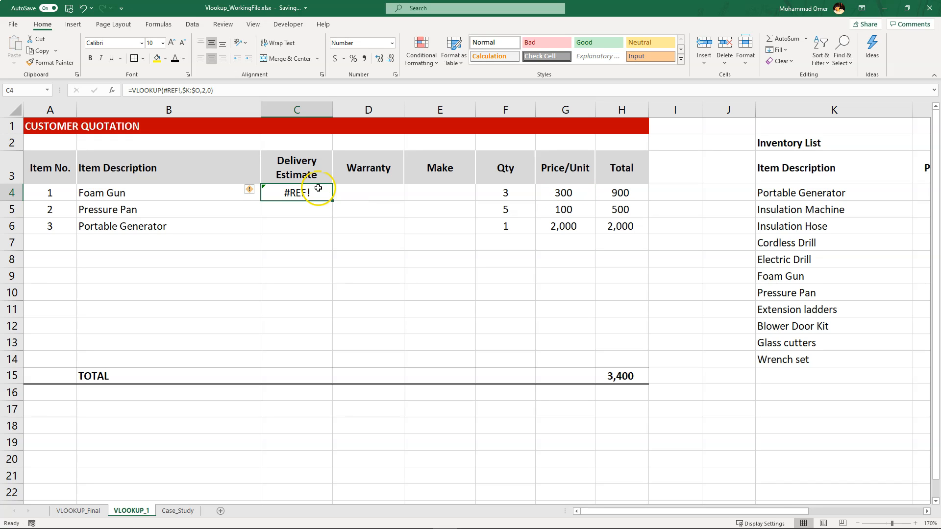
drag(271, 193, 244, 193)
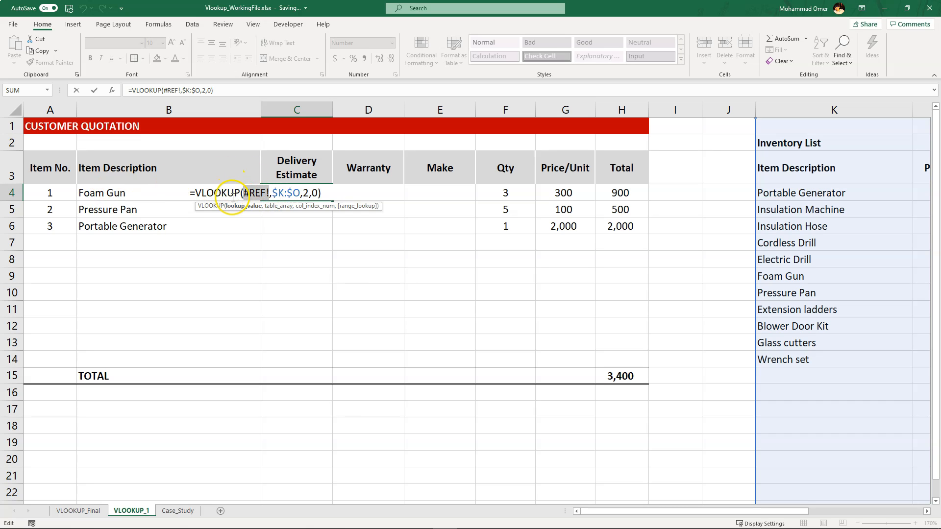
key(ctrl+Return)
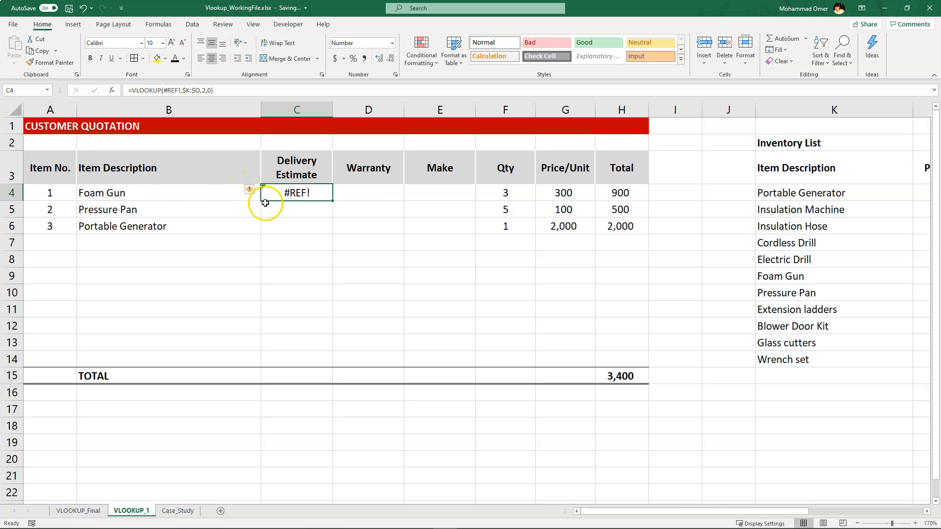
Step: Make the lookup value's column absolute in the G4 formula, giving =VLOOKUP($B4,$K:$O,2,0)
click(588, 195)
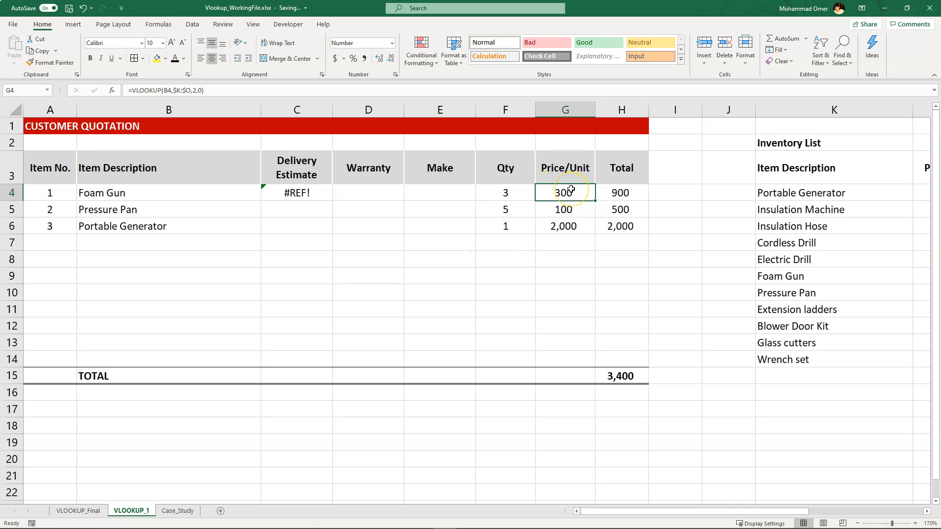
key(F2)
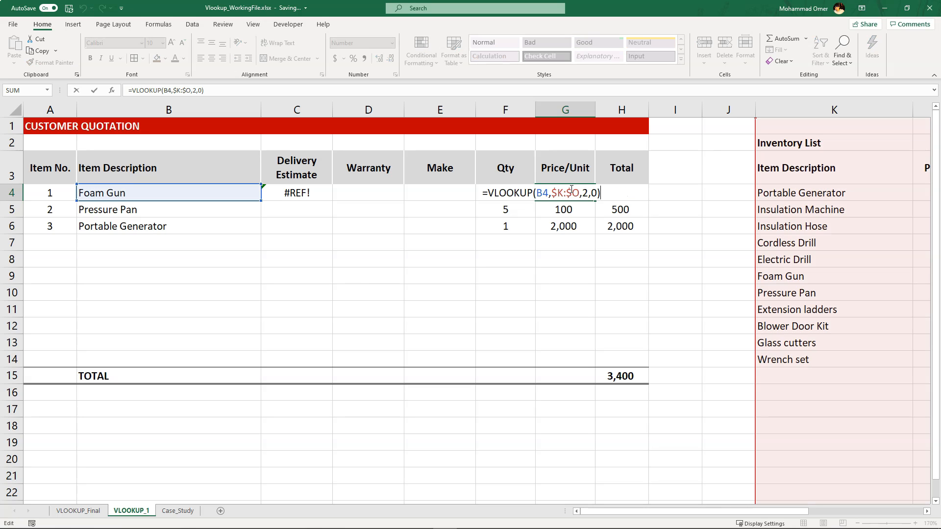
click(539, 194)
click(538, 194)
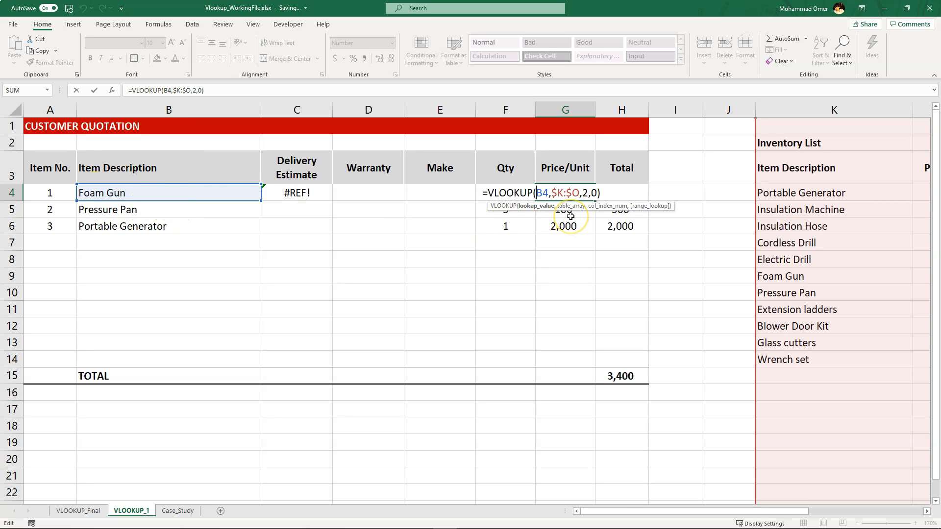
text($)
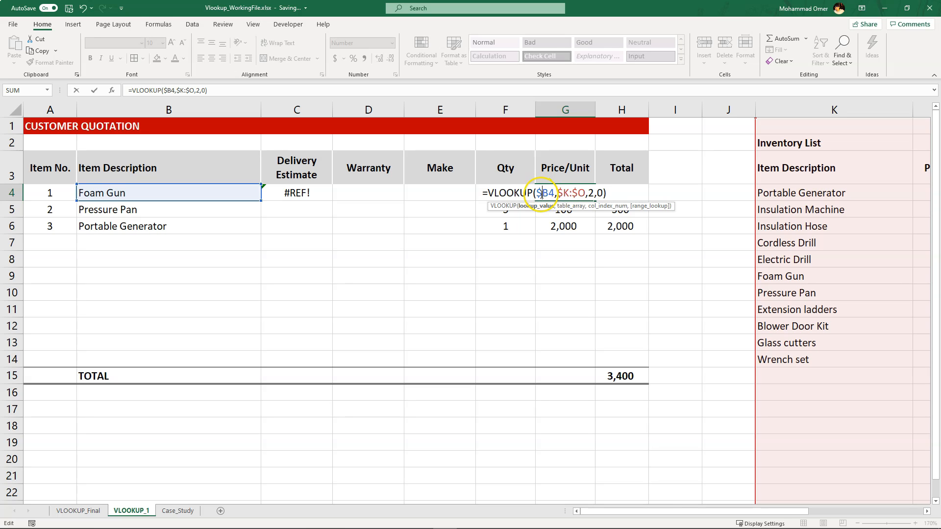
key(Return)
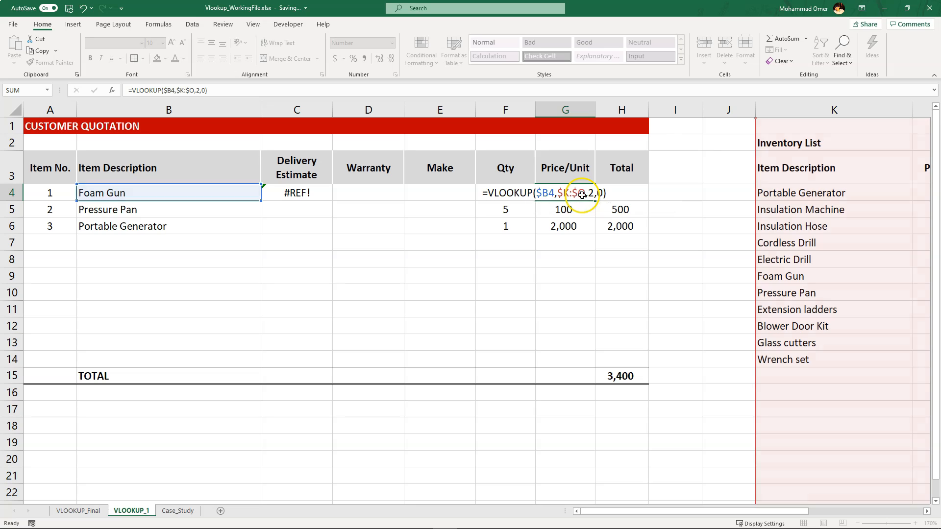
Step: Fill the $B4 version of the Price/Unit formula from G4 down through G6
click(582, 196)
key(ctrl+c)
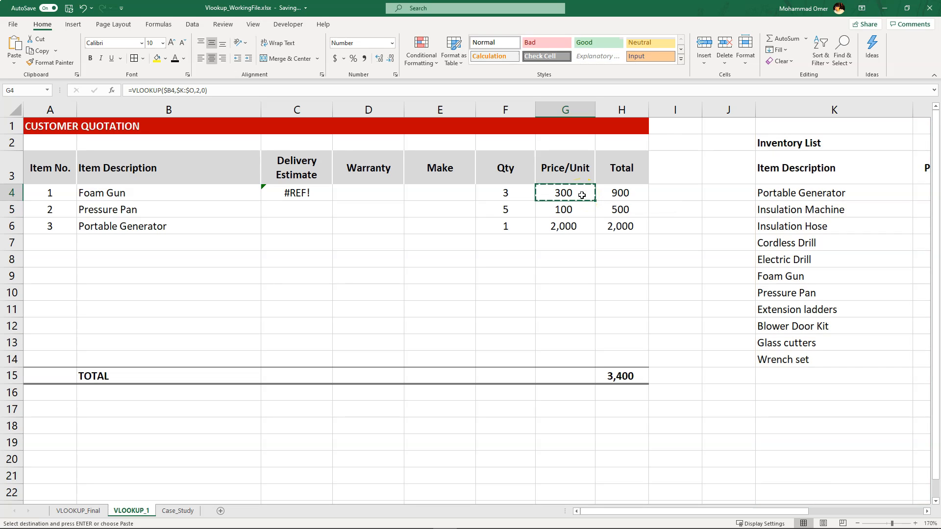
key(shift+Down)
key(shift+Down)
key(Return)
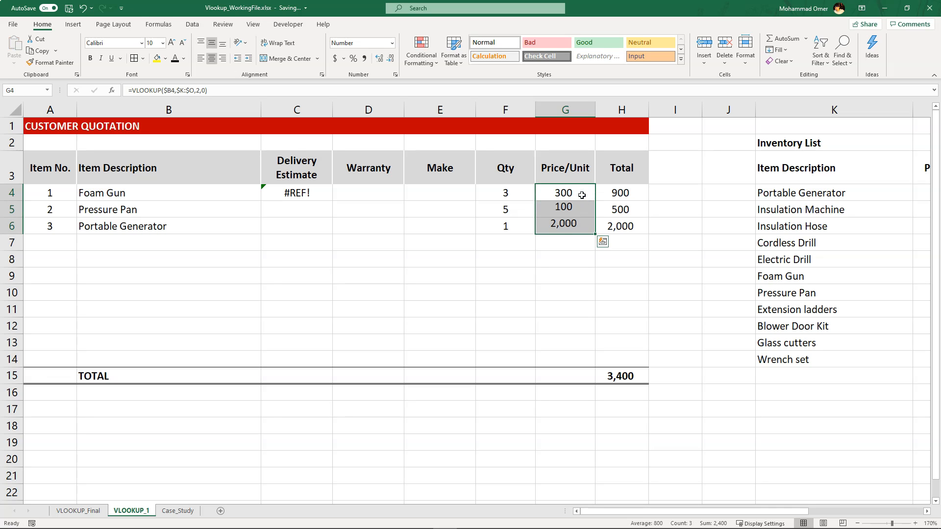
Step: Copy the Price/Unit formulas in G4:G6 into the Delivery Estimate cells C4:C6
key(Up)
key(Down)
key(shift+Down)
key(shift+Down)
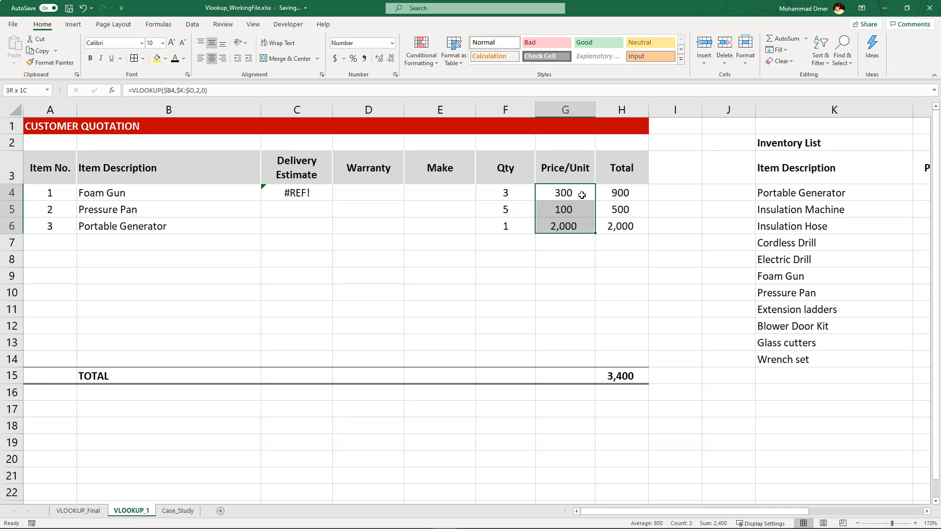
key(ctrl+c)
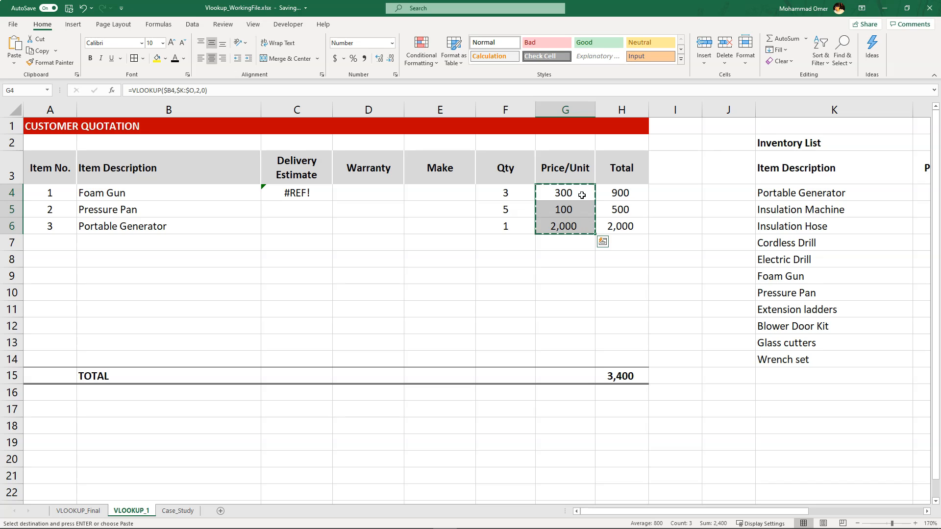
key(Left)
key(Left)
key(Left)
key(Left)
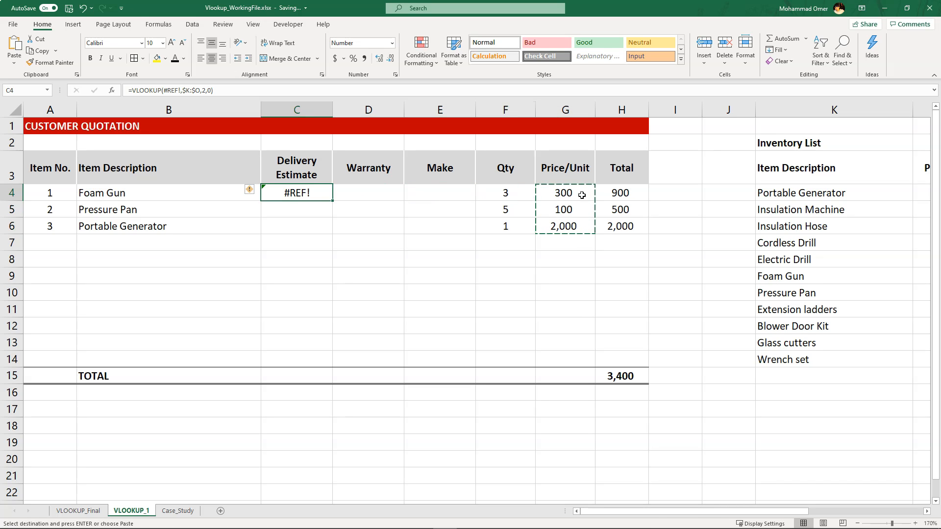
key(Return)
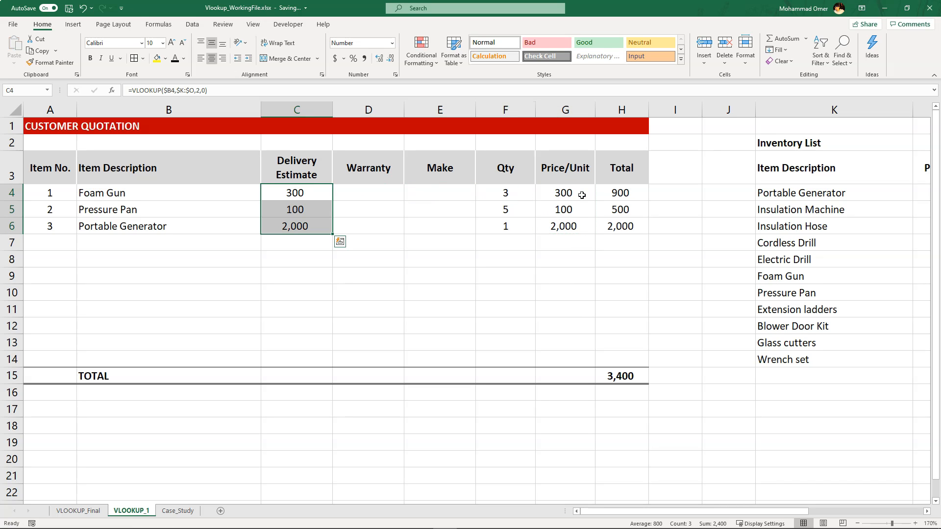
Step: Change the column index in Delivery Estimate cell C4 to 3, giving =VLOOKUP($B4,$K:$O,3,0)
click(307, 195)
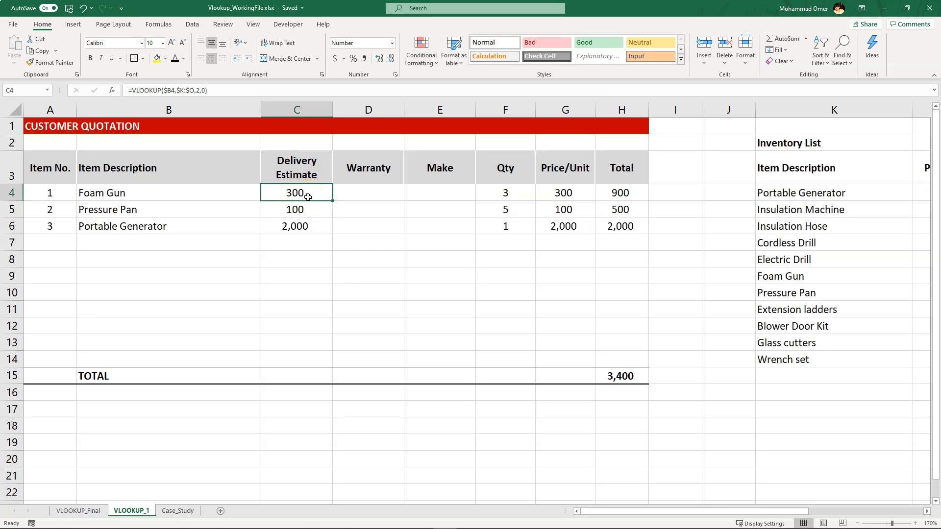
double_click(307, 197)
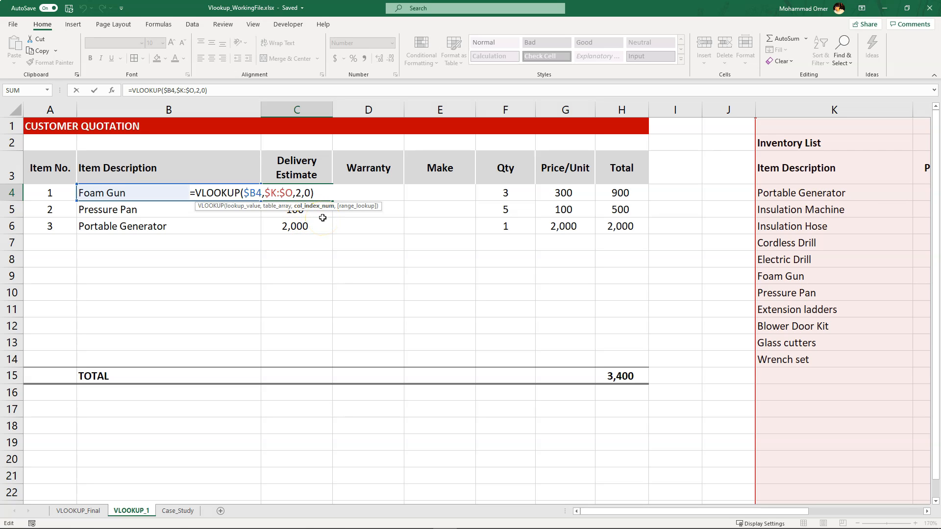
key(ctrl+Return)
drag(605, 511, 676, 512)
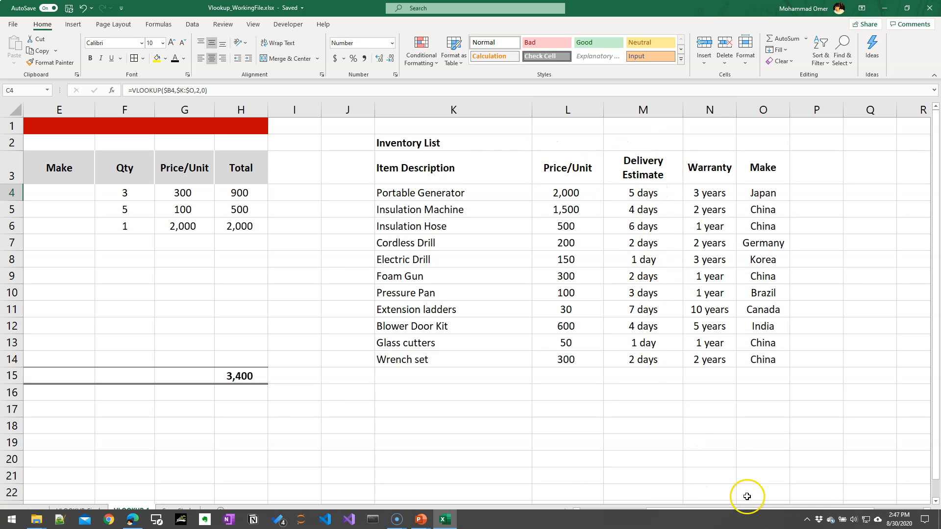
drag(744, 511, 668, 517)
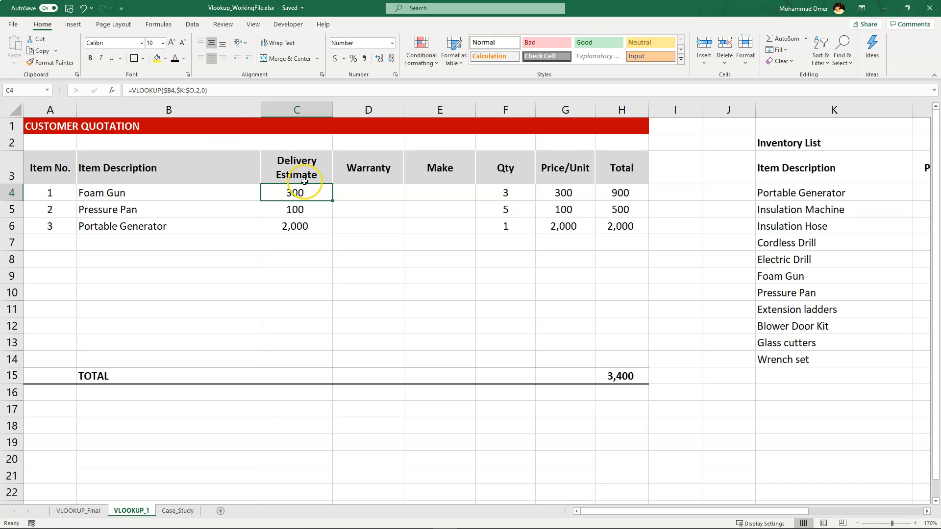
double_click(296, 194)
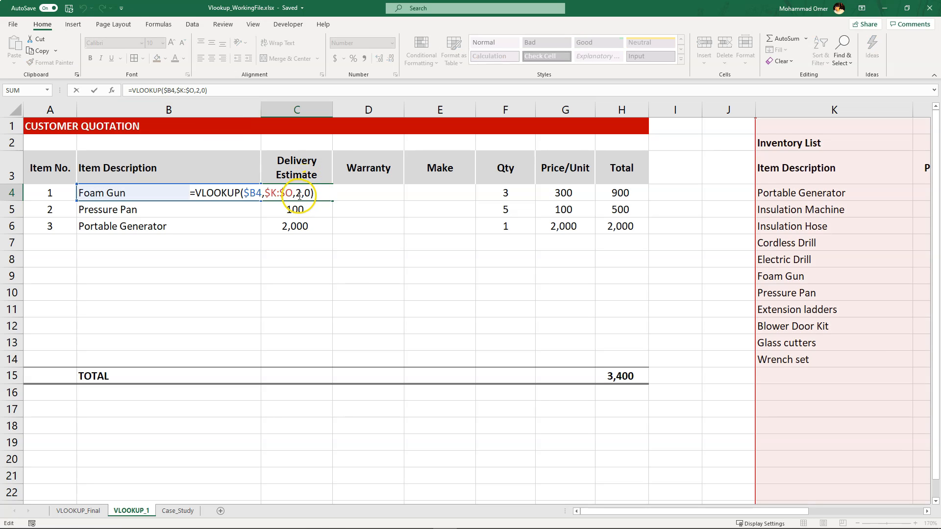
double_click(299, 195)
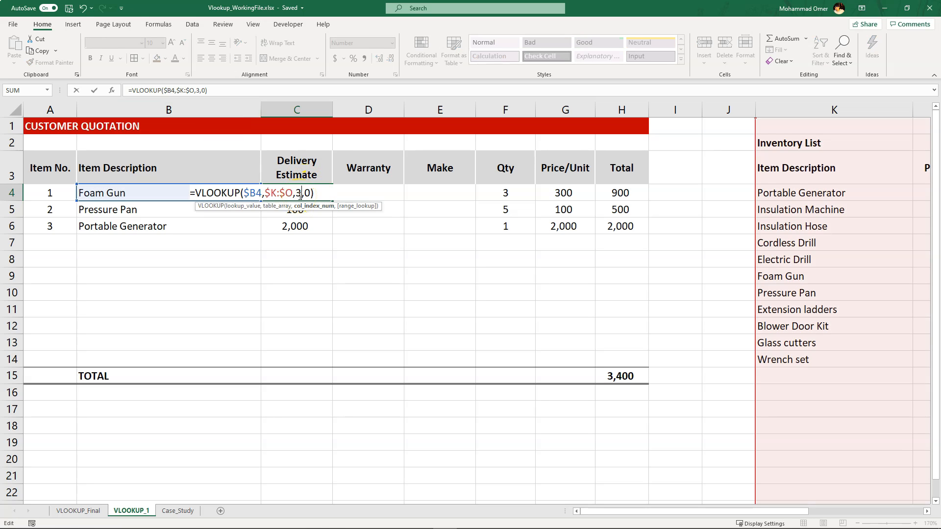
text(3)
key(Return)
Step: Fill the Delivery Estimate formula from C4 down through C6
key(Up)
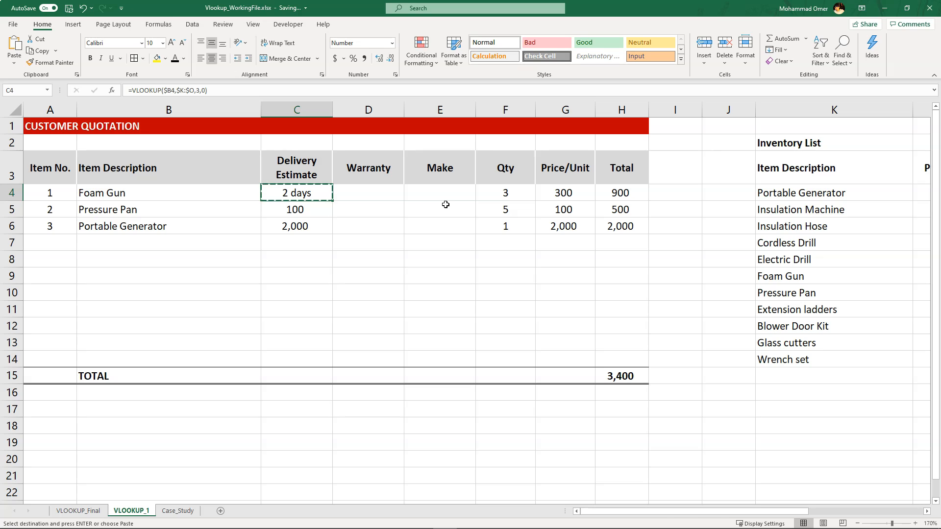
key(shift+Down)
key(shift+Down)
key(Return)
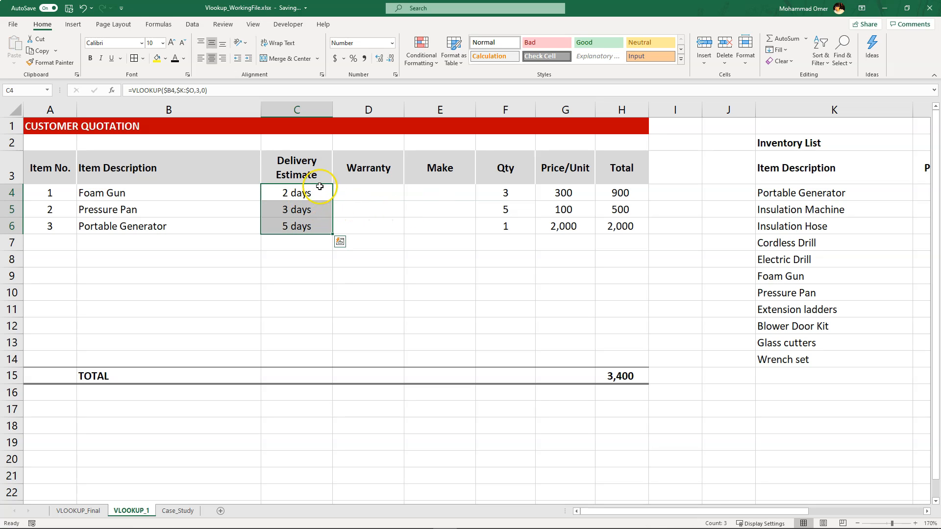
Step: Copy the Delivery Estimate formulas in C4:C6 into the Warranty cells D4:D6
click(353, 196)
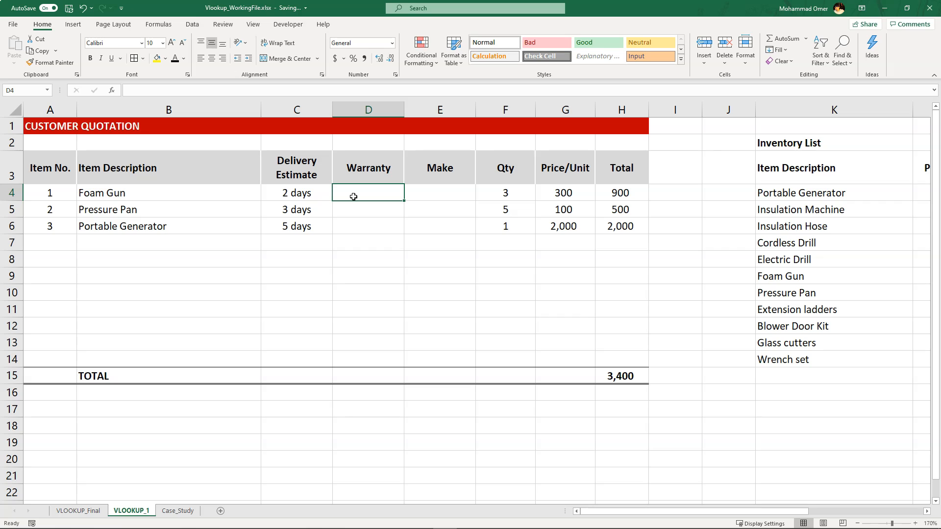
key(Left)
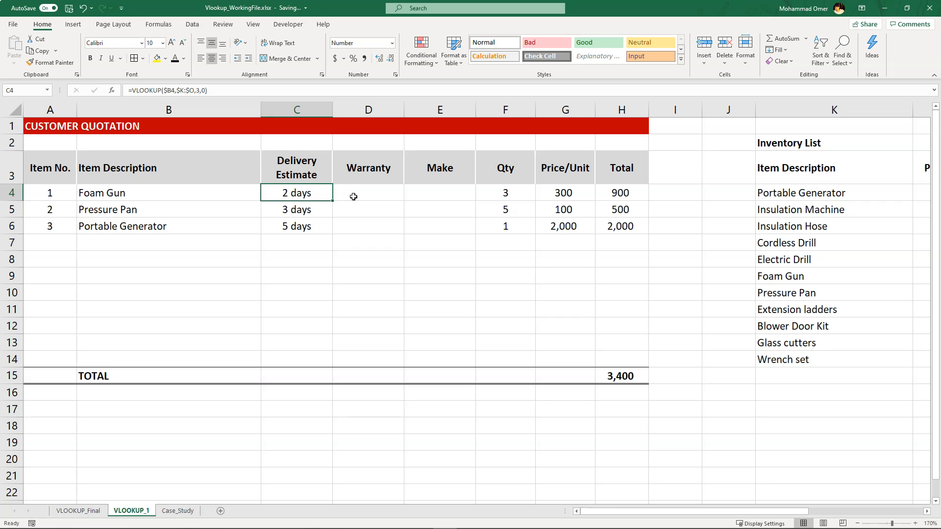
key(shift+Down)
key(shift+Down)
key(ctrl+c)
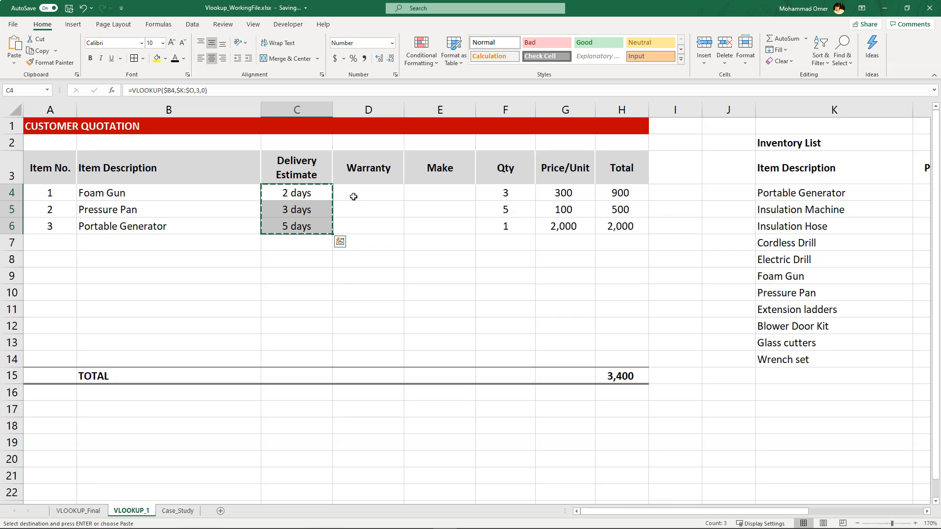
key(Right)
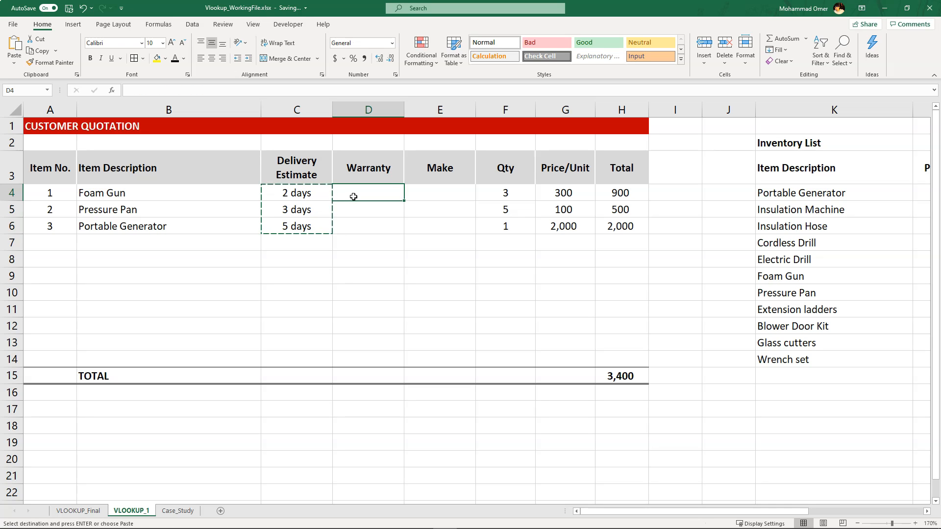
key(ctrl+v)
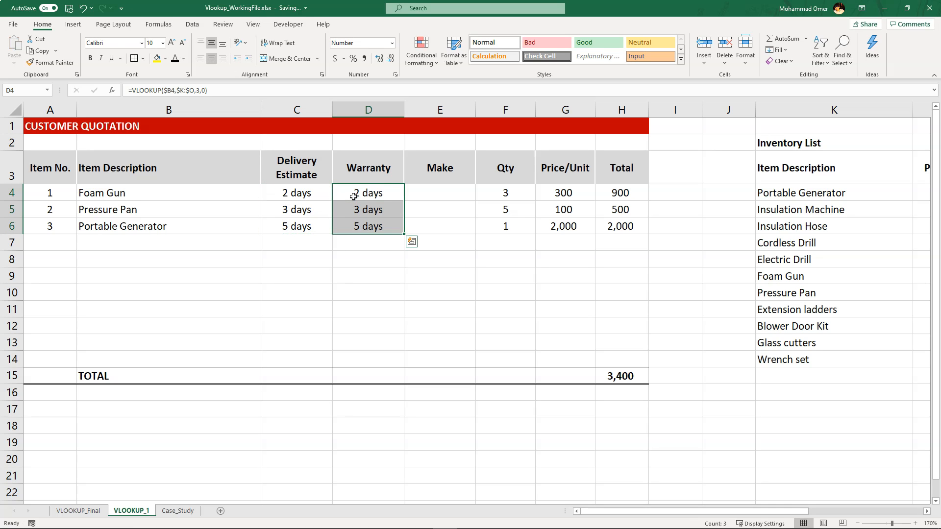
Step: Examine the column index argument in the Warranty formula in D4 and the Price/Unit formula in G4
double_click(400, 199)
double_click(371, 194)
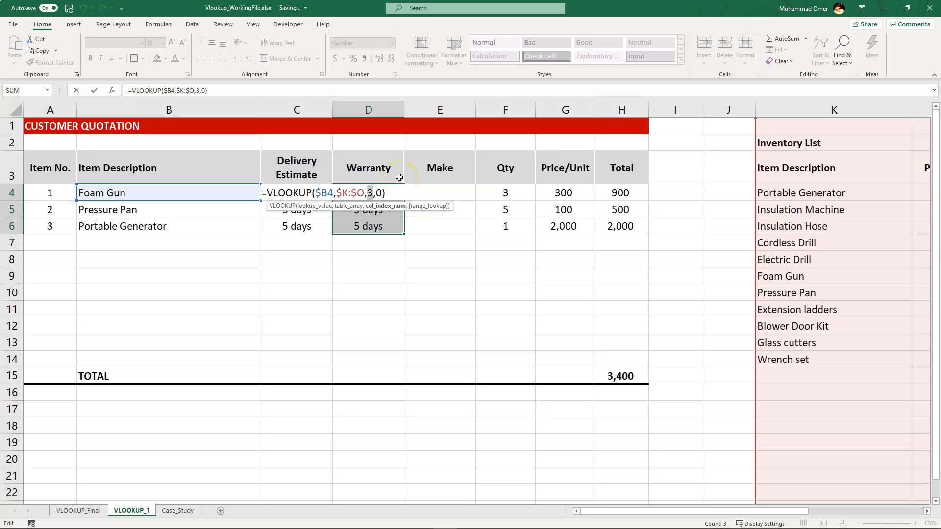
key(Escape)
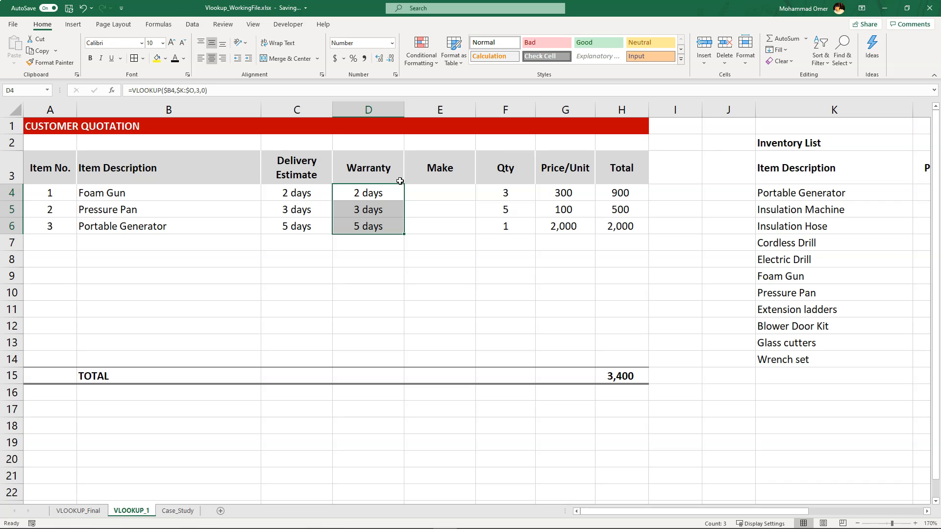
click(401, 191)
click(387, 193)
double_click(388, 194)
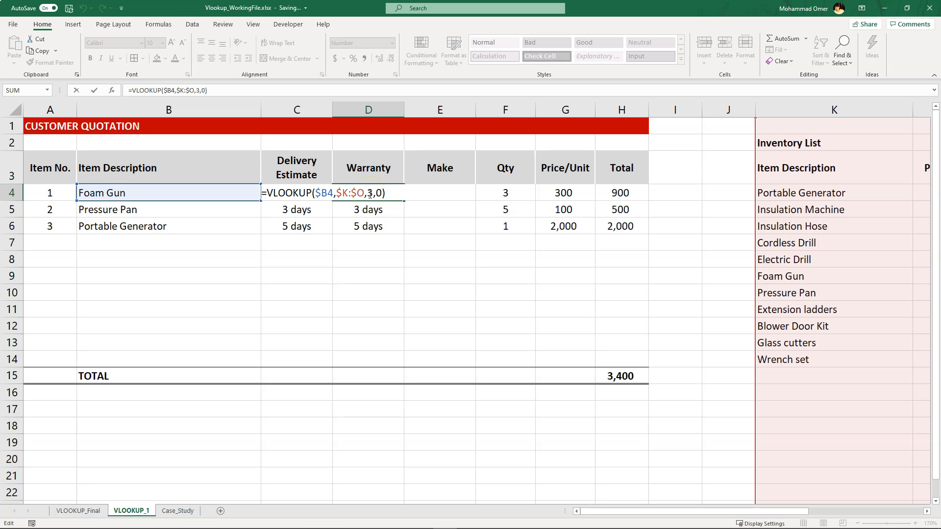
key(Escape)
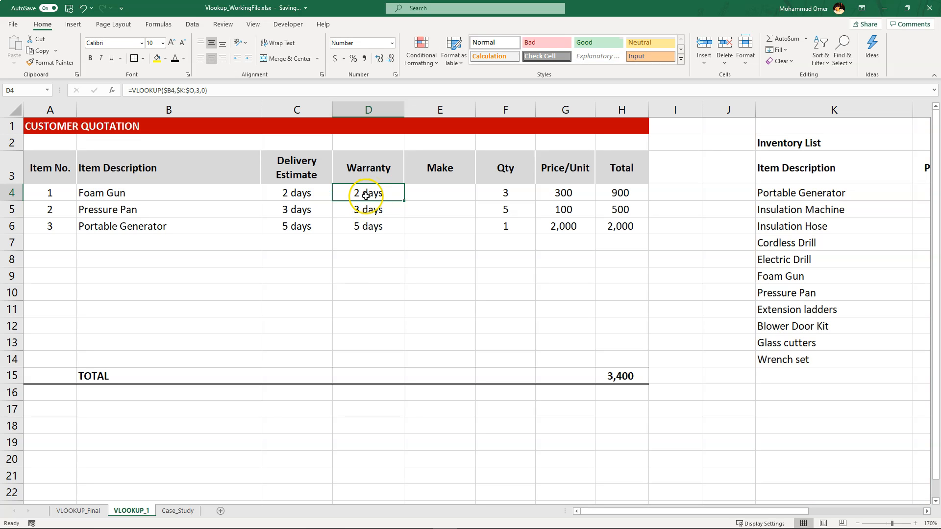
click(591, 192)
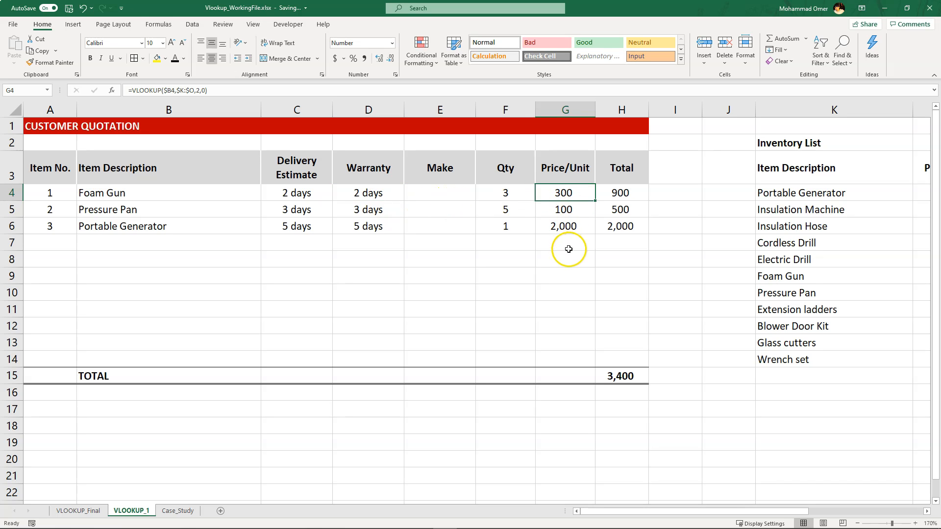
double_click(577, 197)
click(589, 195)
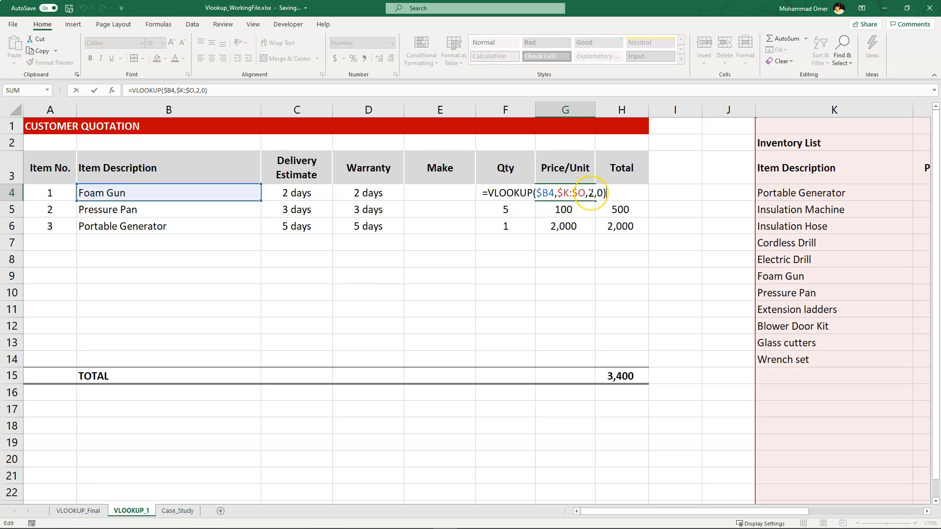
key(Escape)
Step: Enter the column index 2 in cell G2, above the Price/Unit header
click(577, 146)
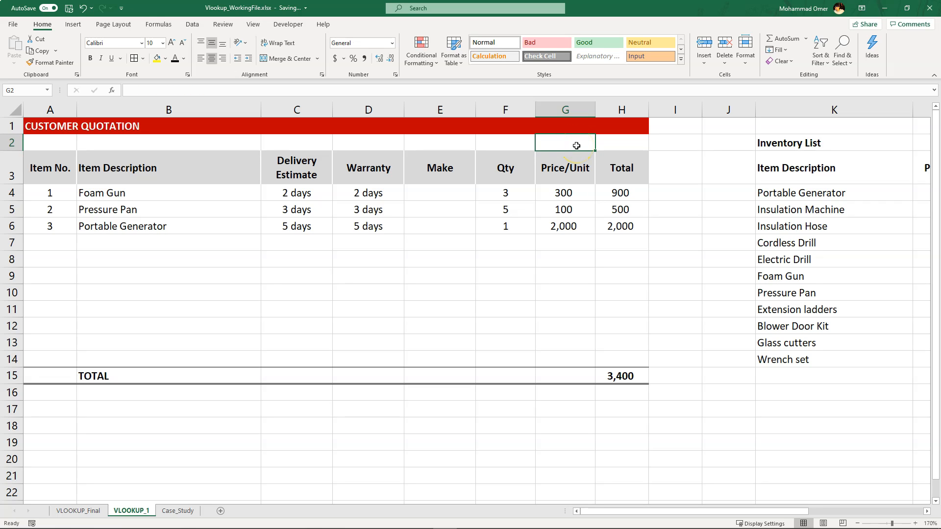
text(2)
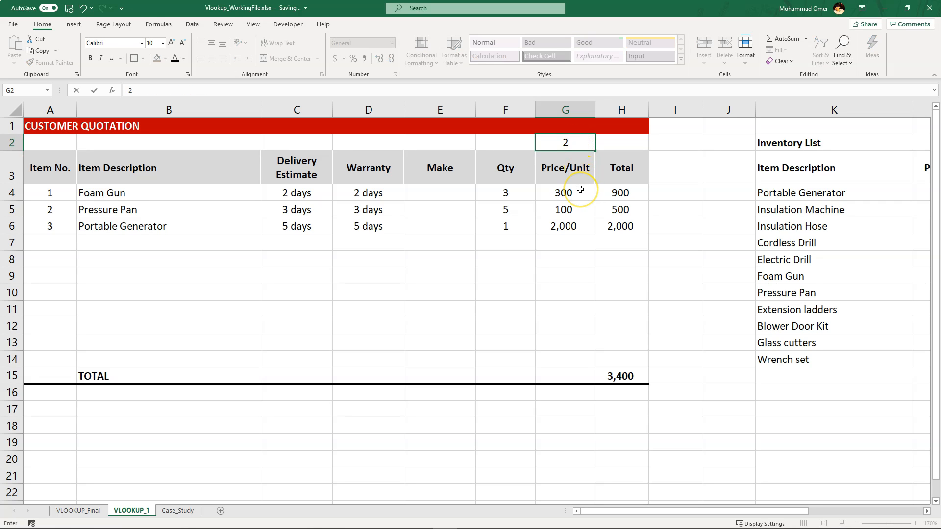
key(Return)
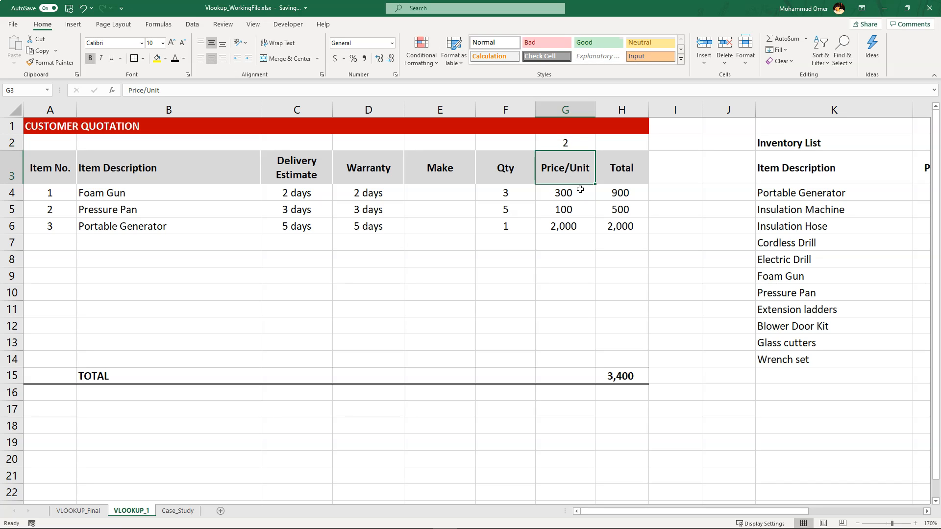
Step: Replace the column index in the G4 formula with a row-locked reference to G2, giving =VLOOKUP($B4,$K:$O,G$2,0)
click(580, 190)
key(F2)
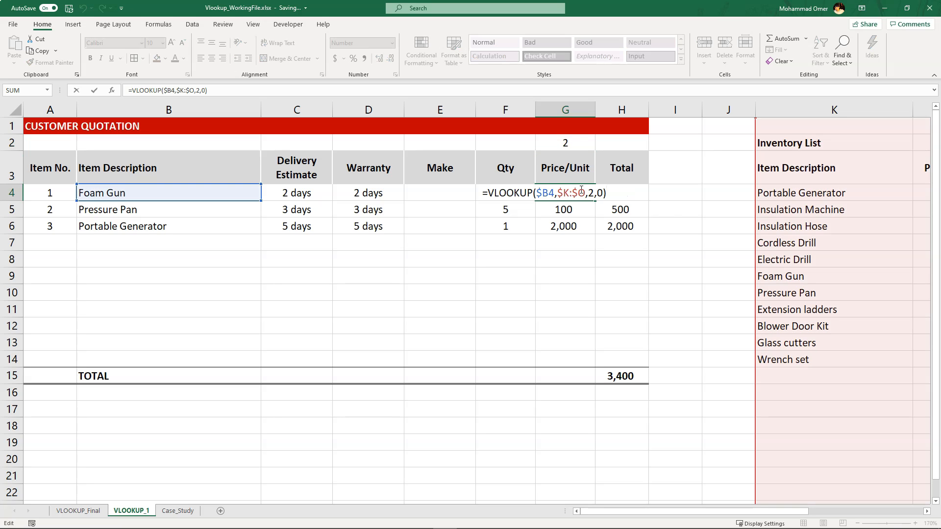
key(Left)
key(Left)
key(Left)
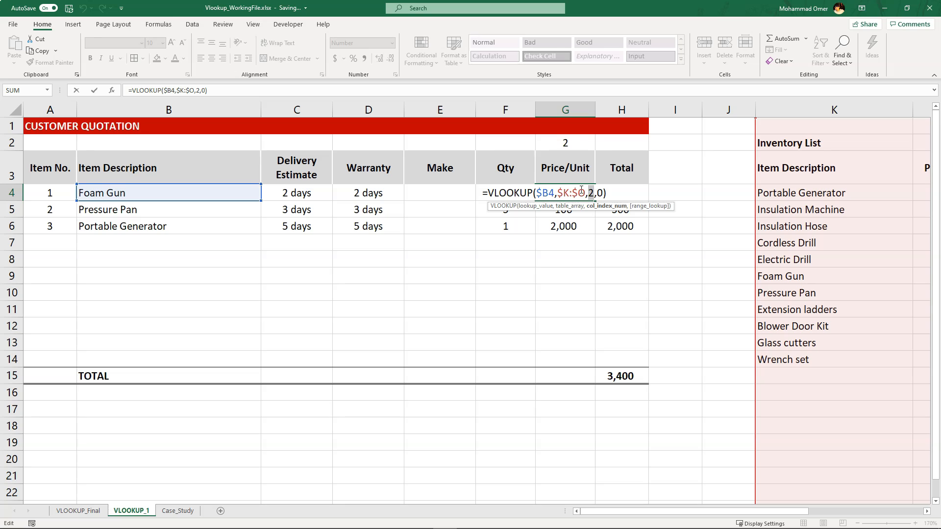
key(BackSpace)
click(573, 143)
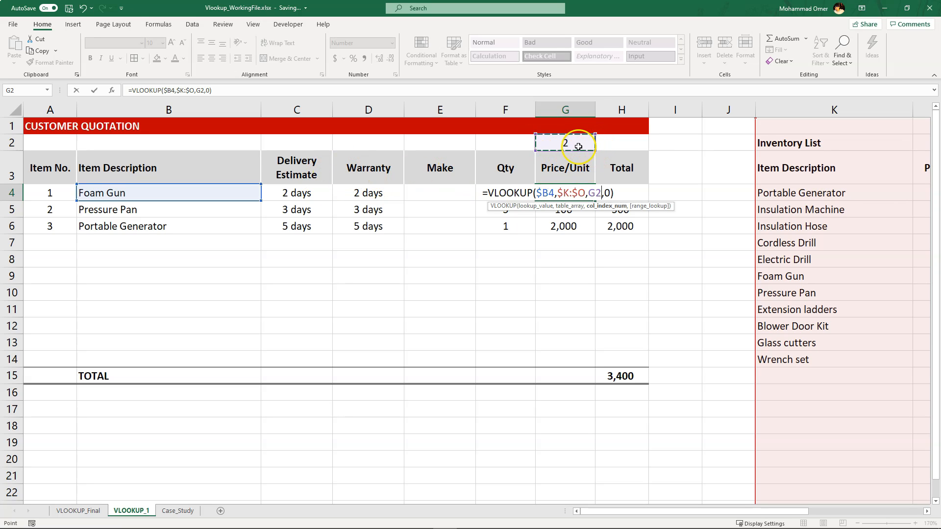
click(596, 193)
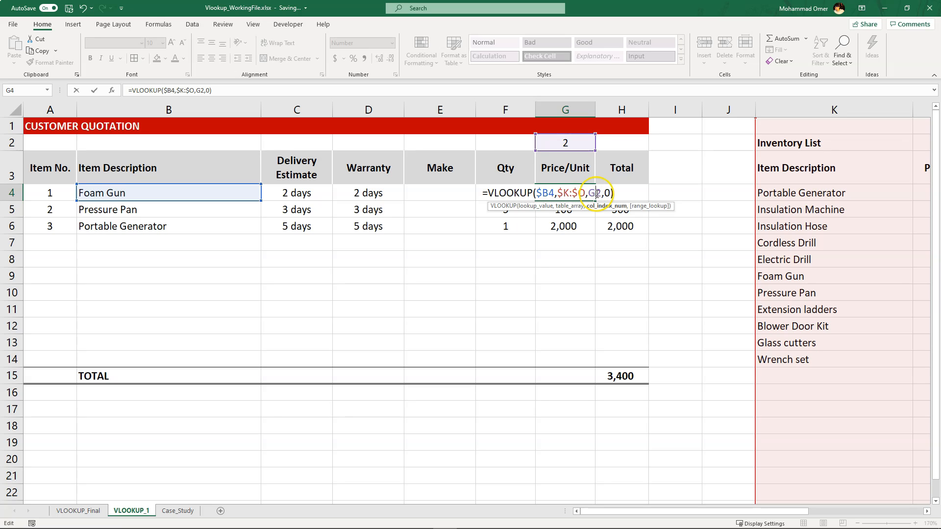
text($)
key(ctrl+Return)
key(Return)
Step: Fill the G$2 version of the Price/Unit formula from G4 down through G6
key(Up)
key(ctrl+c)
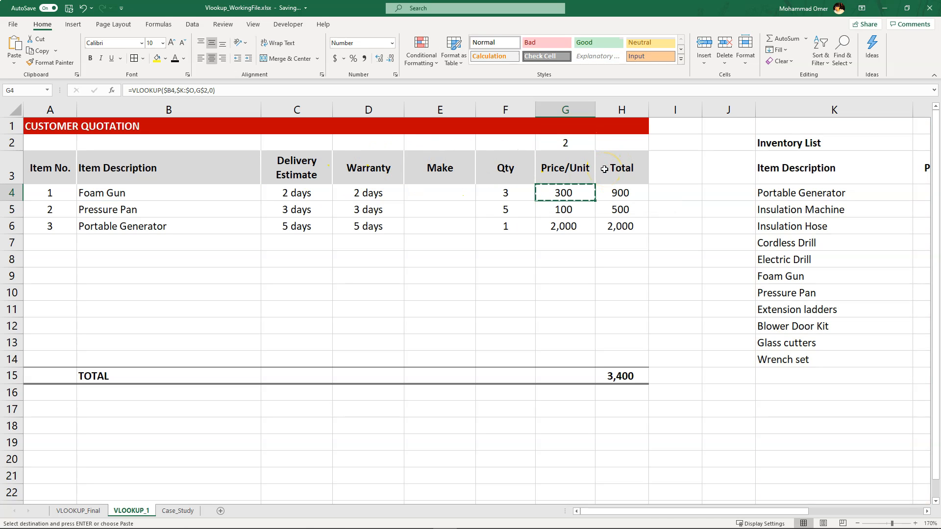
key(shift+Down)
key(shift+Down)
key(ctrl+v)
key(Escape)
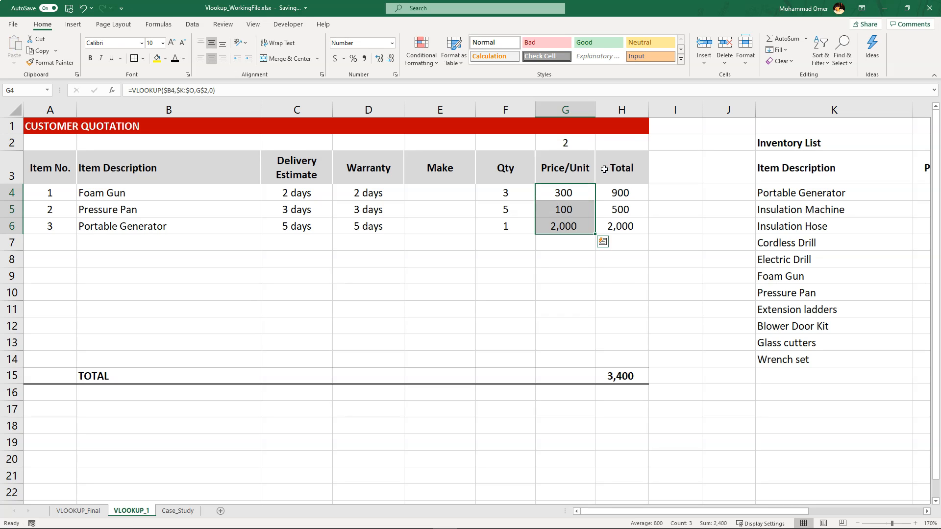
Step: Replace the Delivery Estimate formulas in C4:C6 with copies of the Price/Unit formulas in G4:G6
key(ctrl+c)
key(Left)
key(Left)
key(Left)
key(Left)
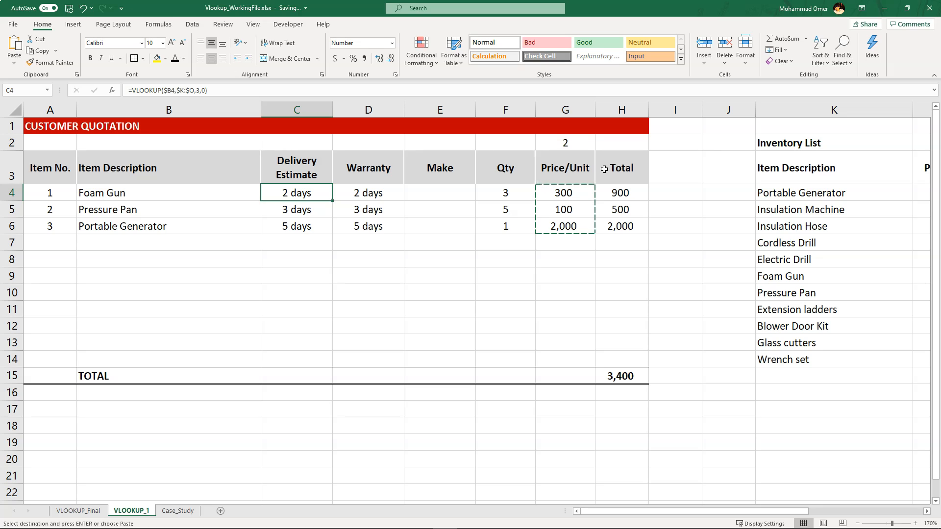
key(Return)
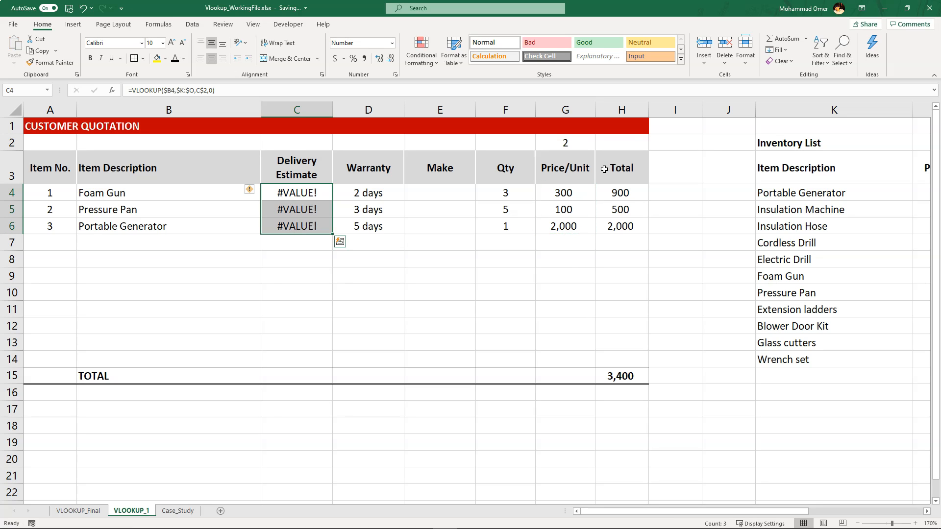
Step: Check which index cell the C4 formula references, and enter the column index 3 in C2 above the Delivery Estimate header
key(Up)
key(Down)
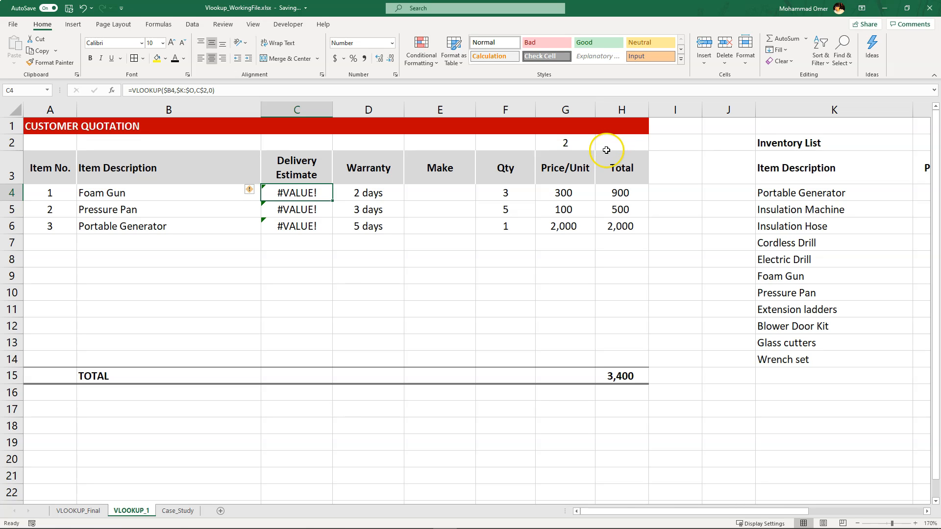
key(F2)
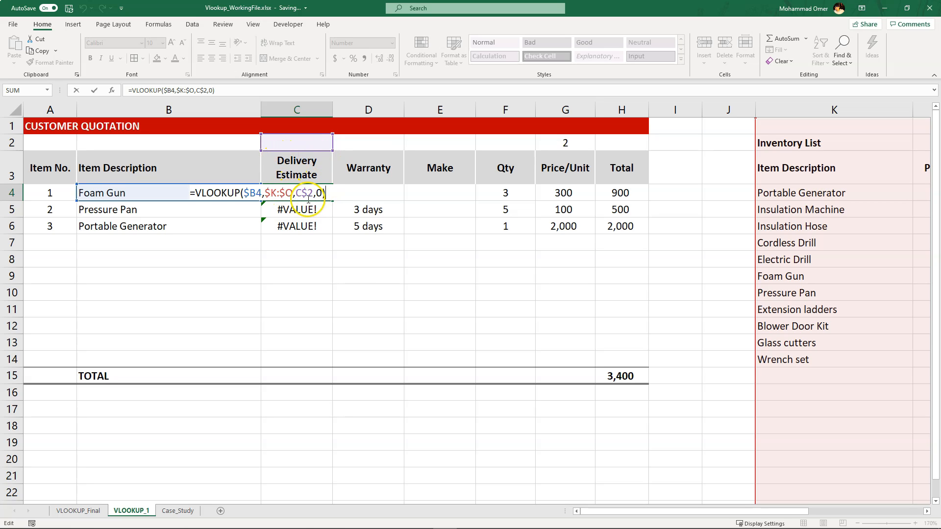
click(295, 143)
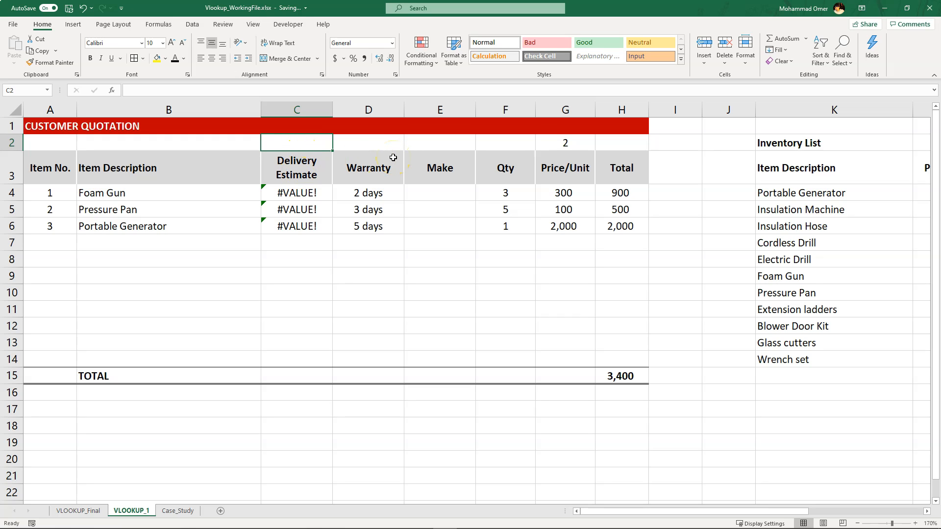
text(3)
key(Return)
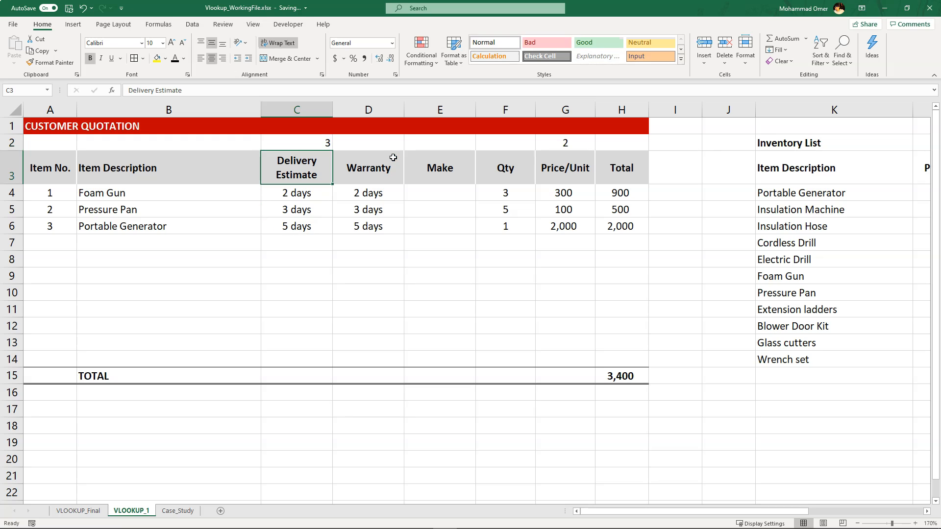
key(Down)
key(Down)
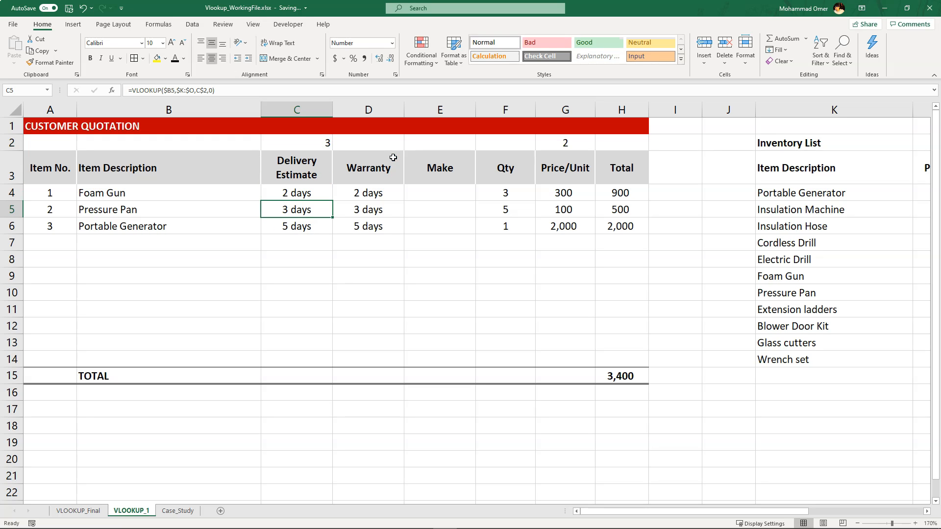
Step: Copy the Delivery Estimate formulas in C4:C6 into the Warranty and Make columns, covering D4:E6
key(Up)
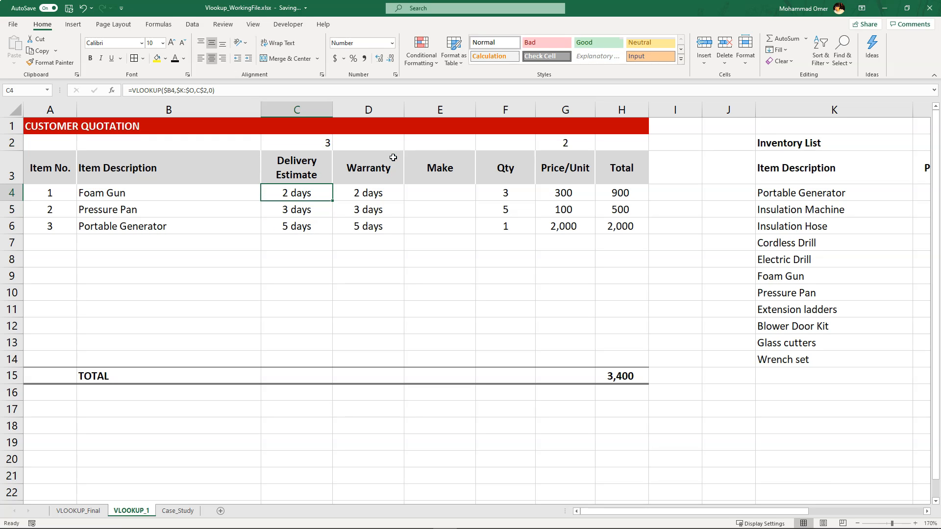
key(shift+Down)
key(shift+Down)
key(ctrl+d)
key(ctrl+c)
key(Right)
key(shift+Right)
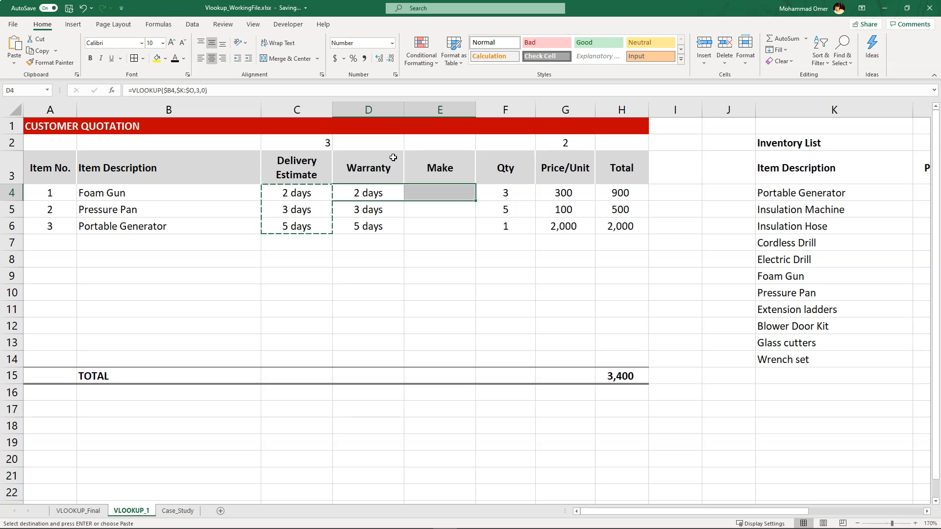
key(ctrl+v)
Step: Enter the column indexes 4 in D2 above Warranty and 5 in E2 above Make
key(Up)
key(Up)
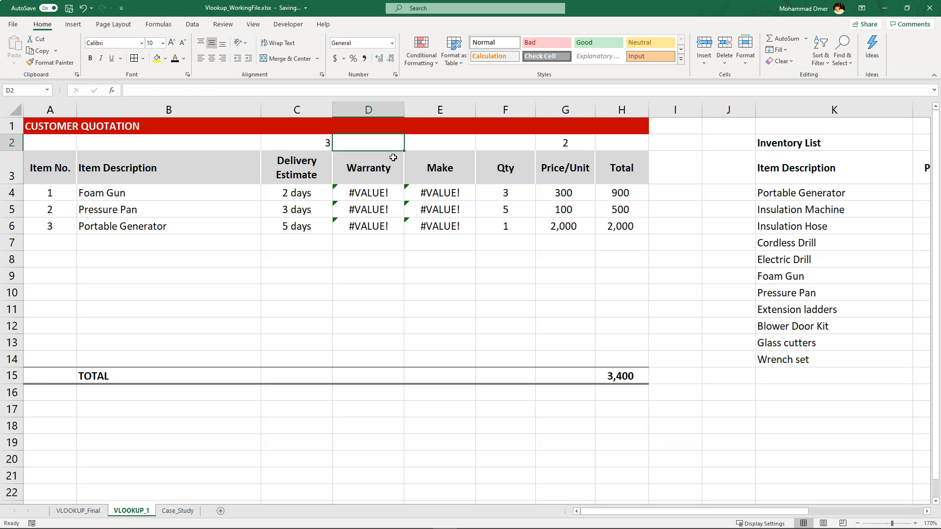
text(4)
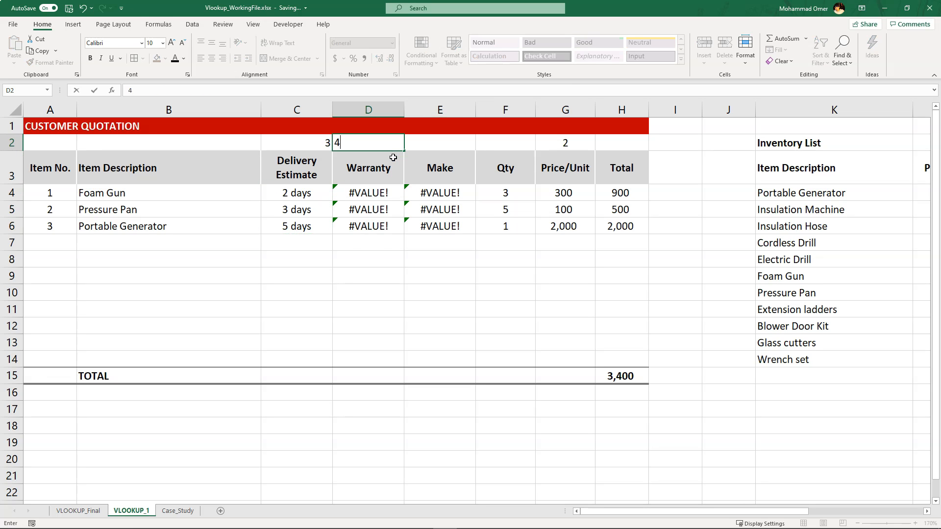
key(Right)
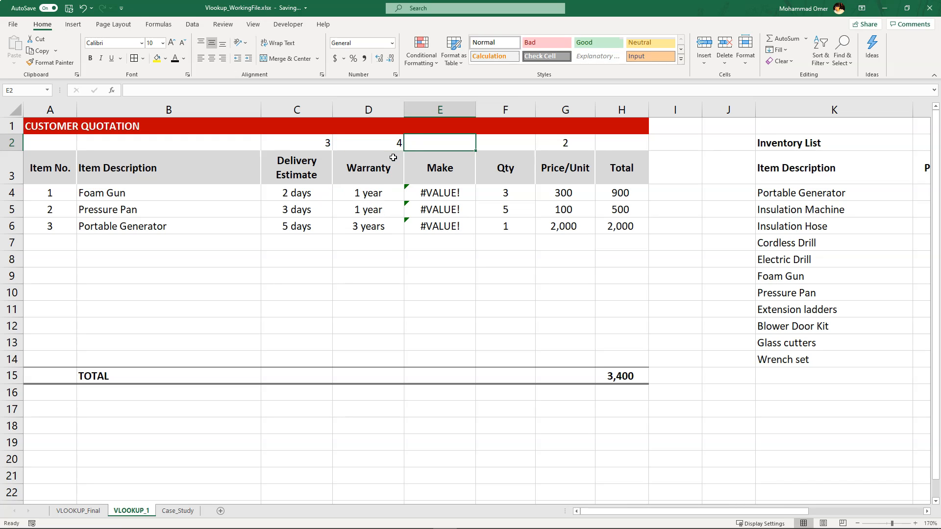
text(5)
click(393, 157)
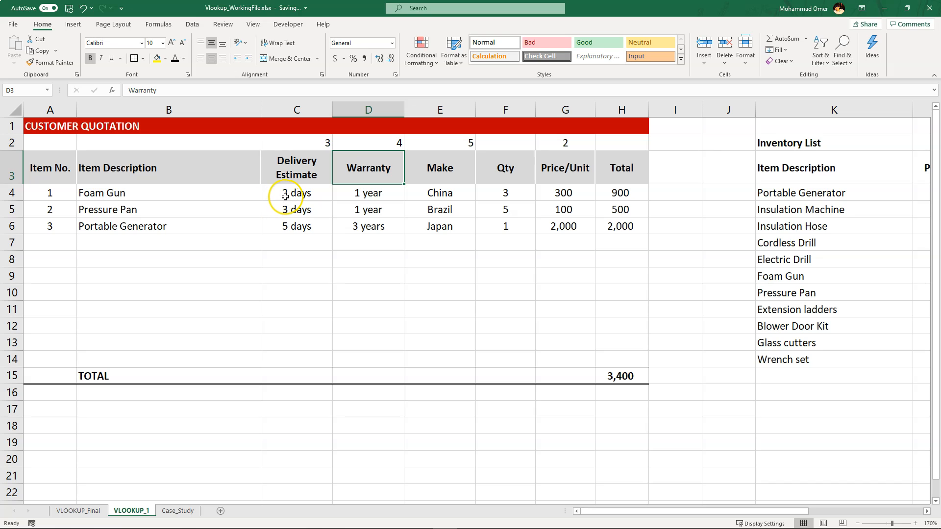
Step: Review the lookup results in C4:E6, the formula in E4 and the three column headers above them
drag(286, 196, 461, 227)
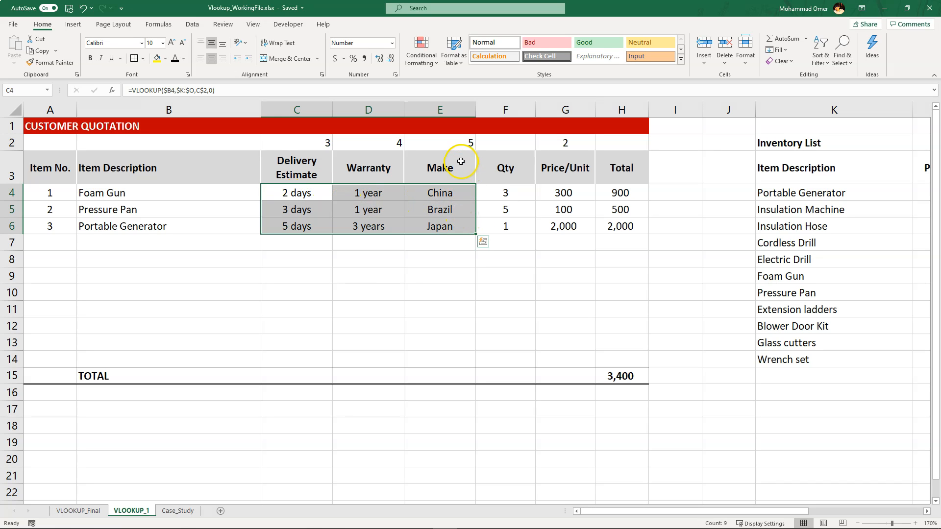
click(444, 194)
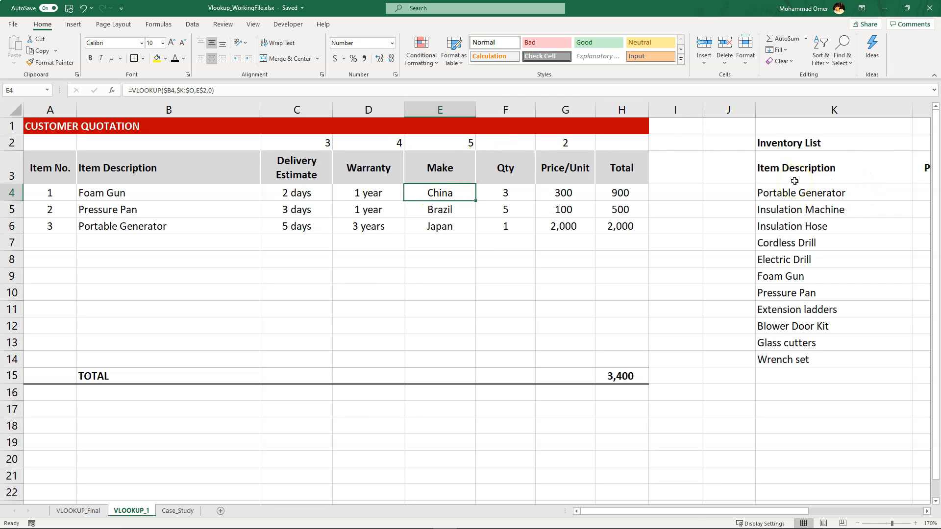
click(363, 255)
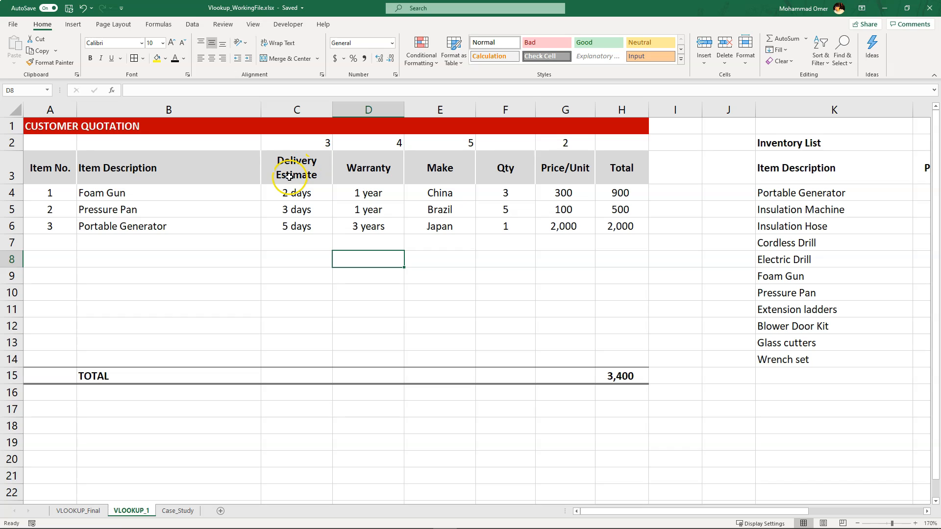
drag(290, 176, 426, 171)
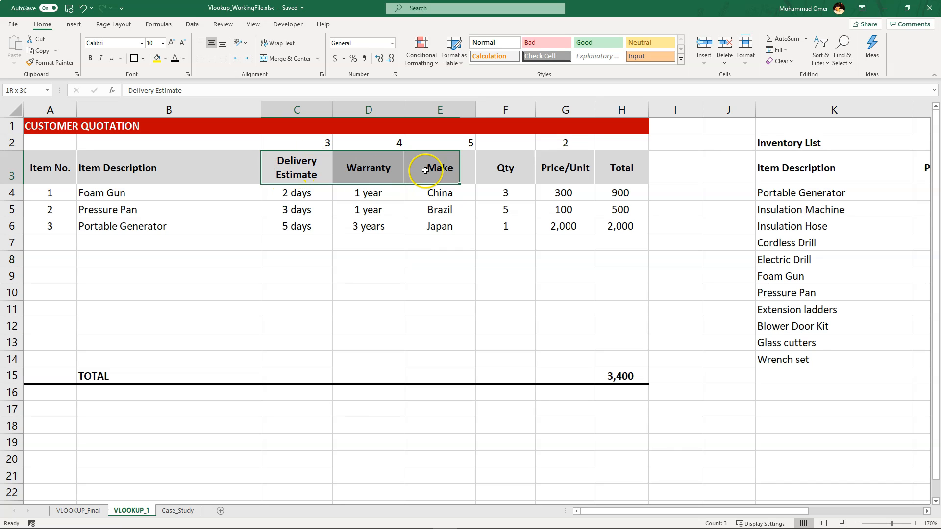
click(426, 170)
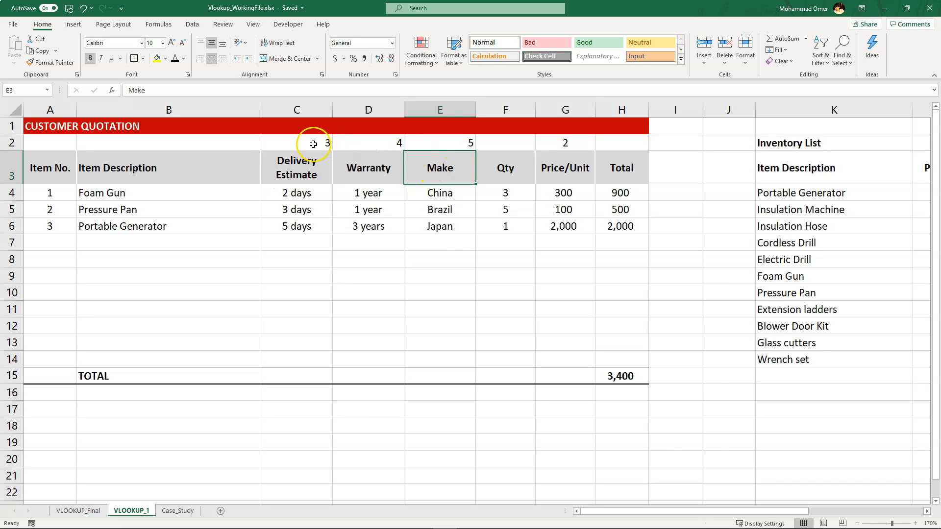
Step: Swap two column headers by entering Make in C3 and Delivery Estimate in E3
click(300, 178)
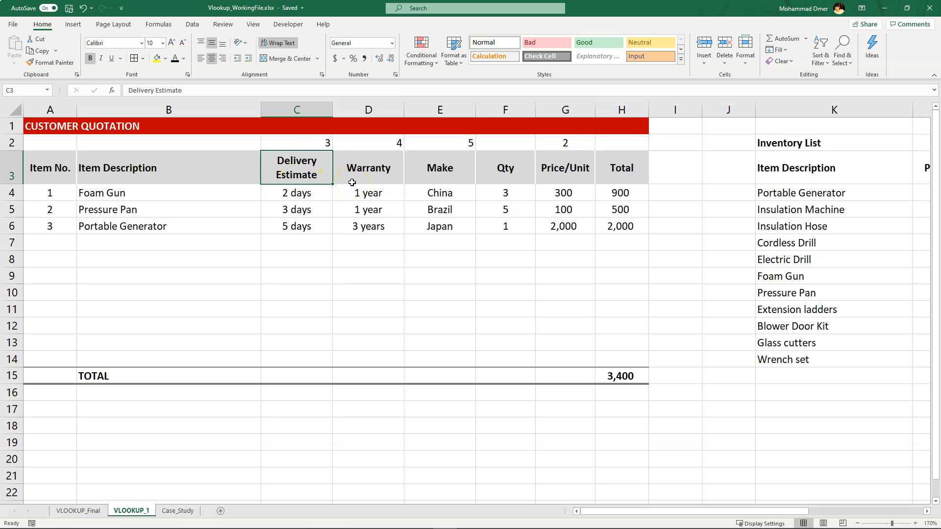
text(Ma)
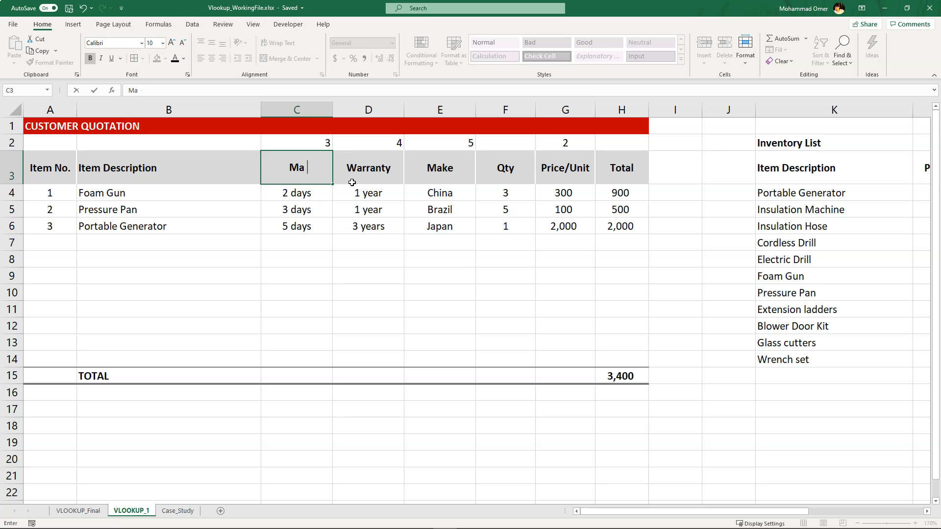
text(ke)
key(Tab)
key(Tab)
text(Delivery Estimate)
key(Return)
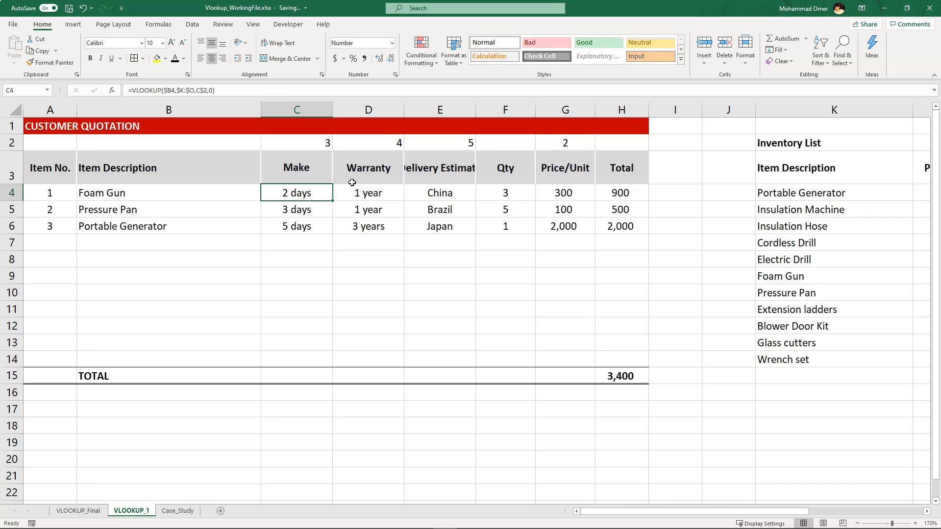
Step: Set the column index in C2 to 5 and in E2 to 3 to match the swapped headers, and check C4:E6
key(Up)
key(Up)
text(5)
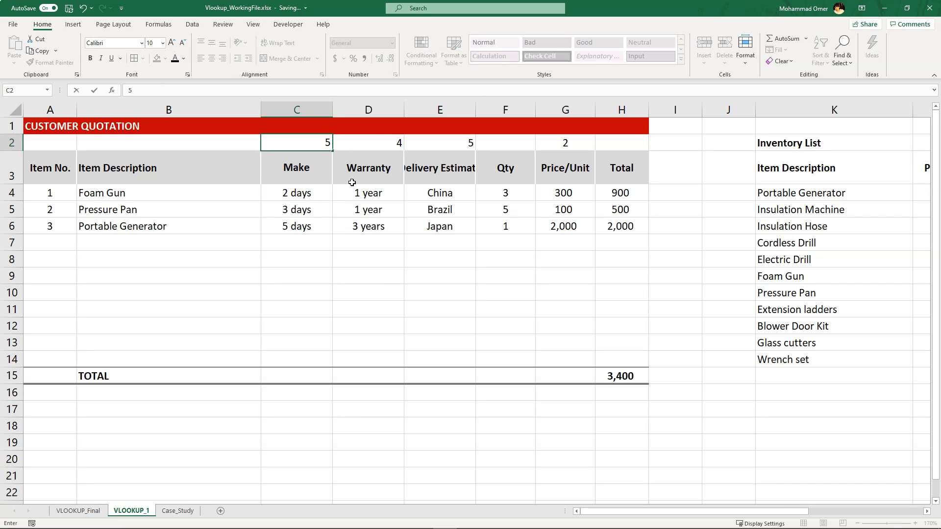
key(Tab)
key(Tab)
text(3)
key(Return)
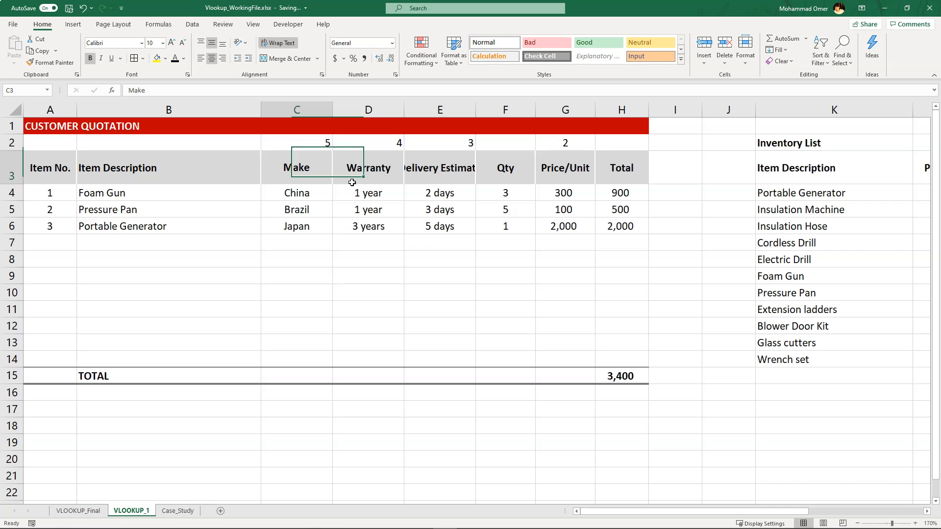
drag(328, 193, 473, 226)
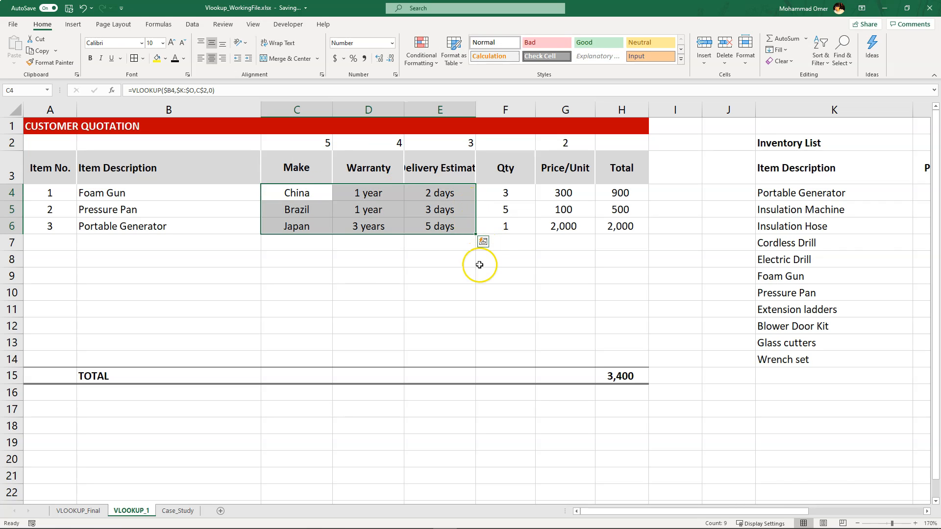
Step: Add the item numbers 4, 5 and 6 in A7:A9 of the quotation
click(445, 249)
key(Left)
key(Left)
key(Left)
key(Left)
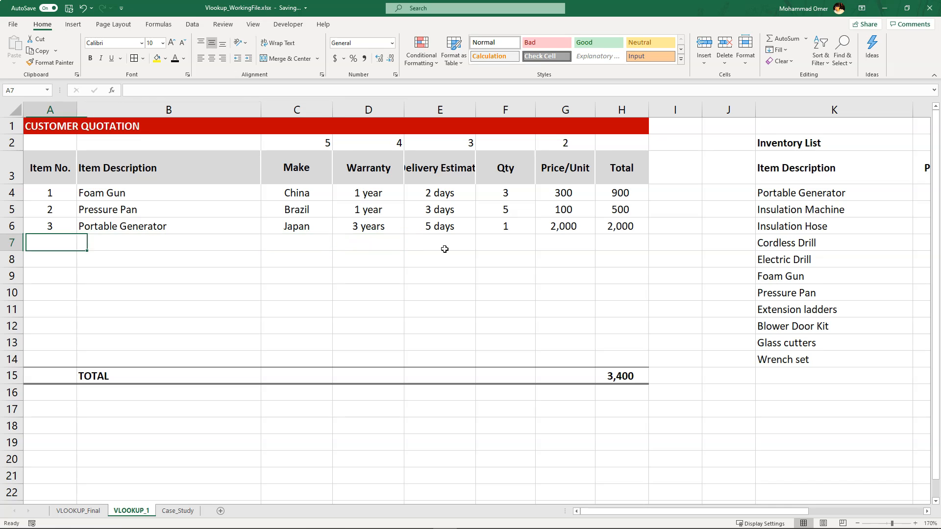
text(4)
key(Return)
text(5)
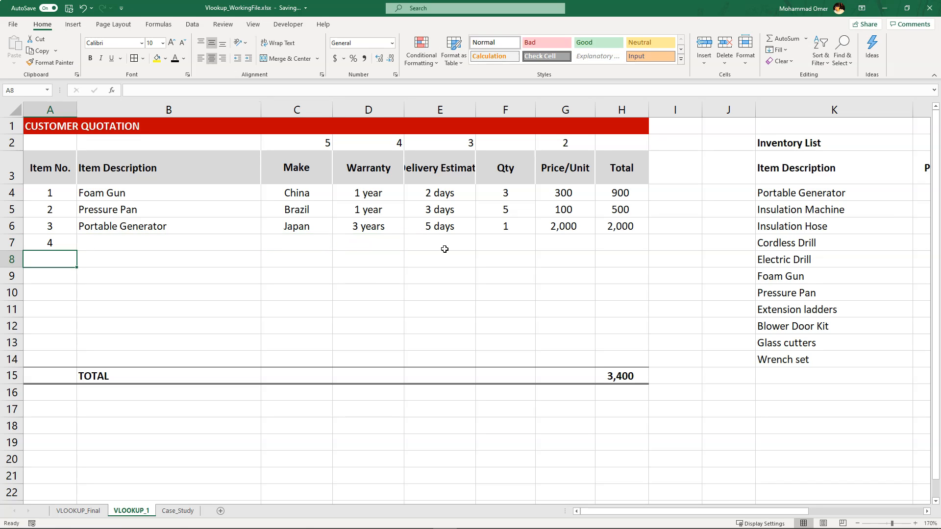
key(Return)
text(6)
key(Return)
Step: Copy the Make through Total cells of the Portable Generator row, C6:H6, down into rows 7 and 8
key(Up)
key(Up)
key(Up)
key(Up)
key(Right)
key(Right)
key(Right)
key(Left)
key(shift+Right)
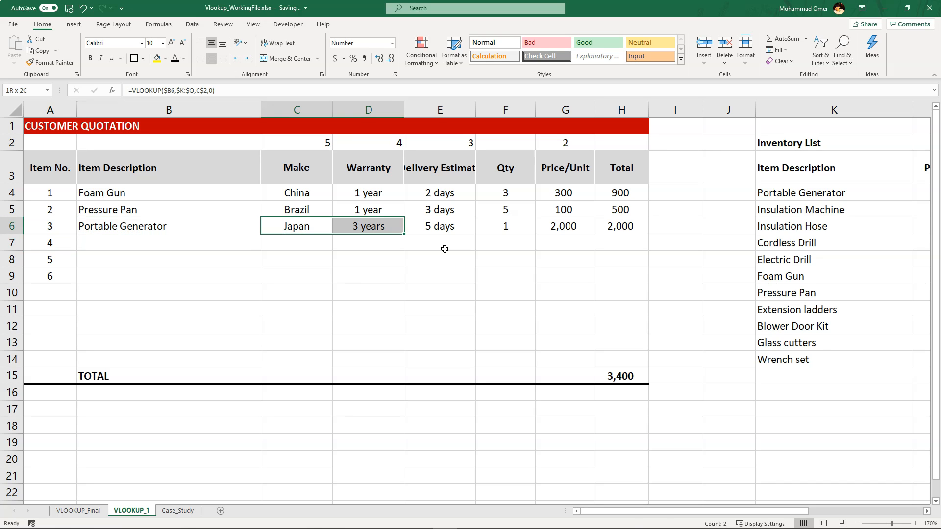
key(shift+Right)
key(shift+Right)
key(shift+Right)
key(ctrl+q)
key(Escape)
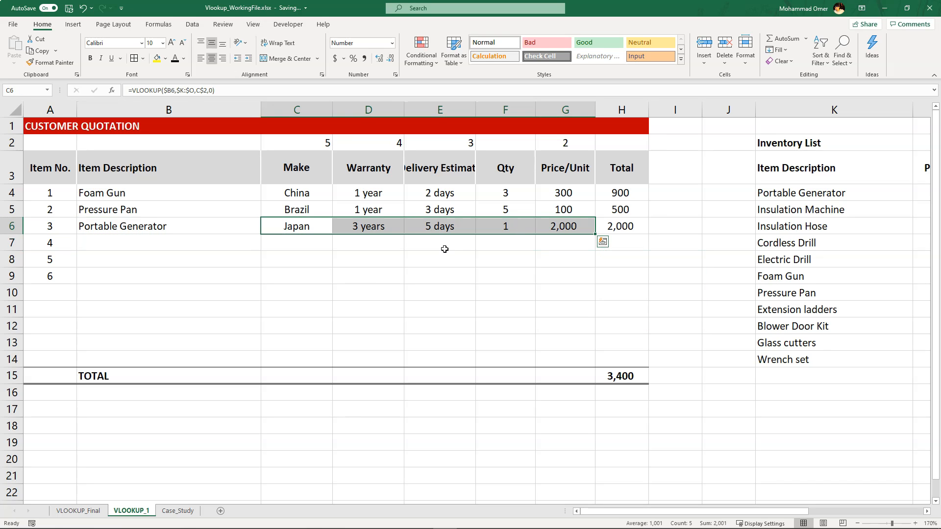
key(shift+Right)
key(ctrl+c)
key(Return)
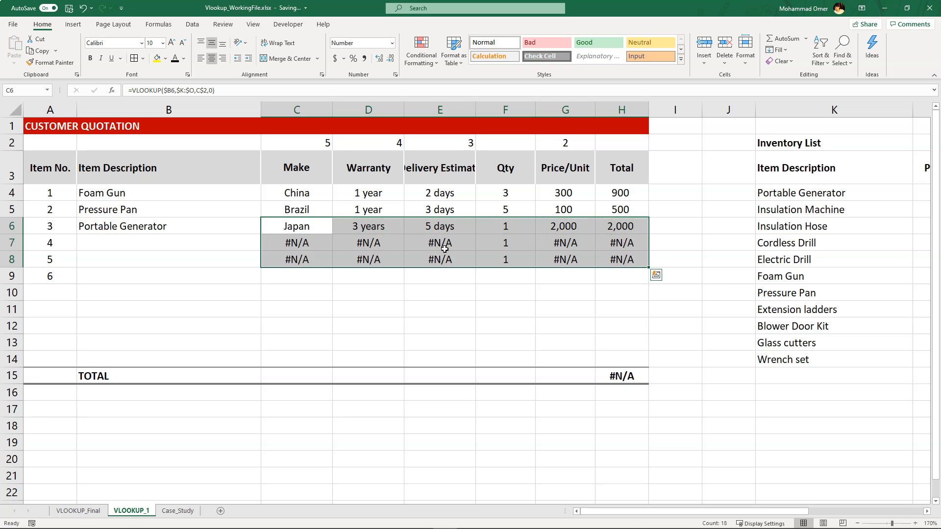
Step: Enter Glass cutters as the item description in B7
key(Down)
key(Left)
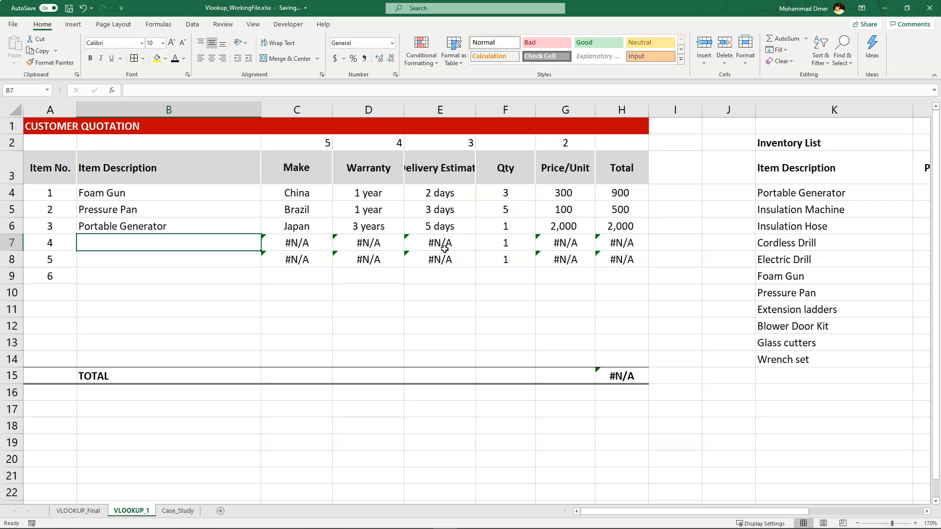
text(Gl)
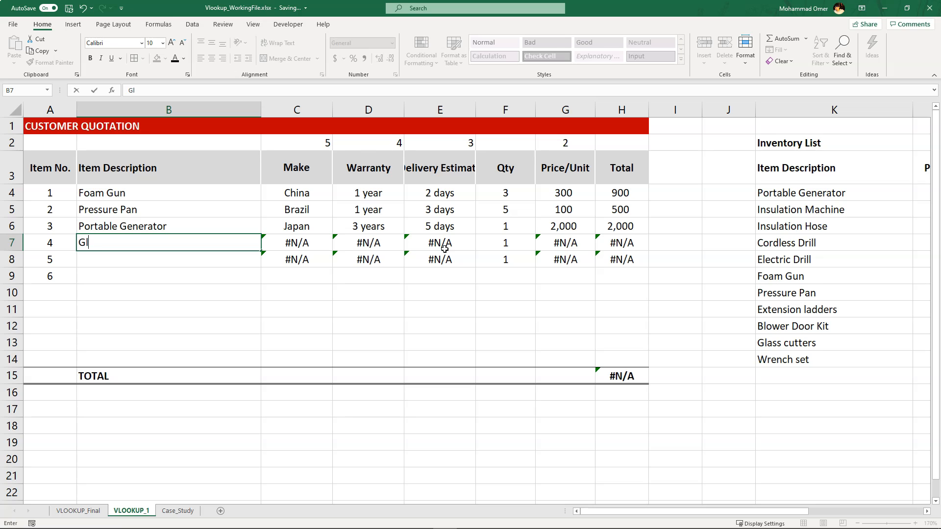
text(ass cutters)
key(Return)
Step: Check the lookup values across the Glass cutters row from Make to Total
key(Up)
key(Right)
key(Right)
key(Right)
key(Right)
key(Right)
key(Right)
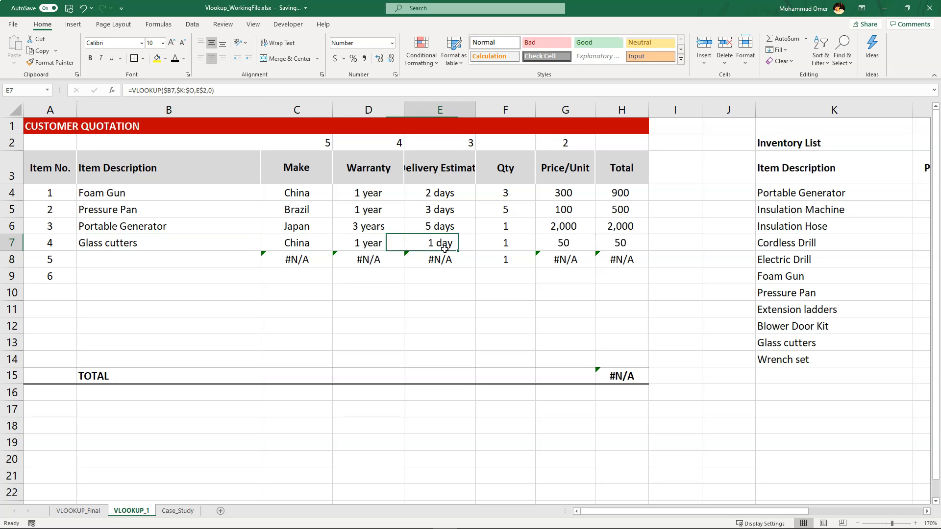
key(Left)
key(Left)
key(Left)
key(Left)
key(Left)
key(Left)
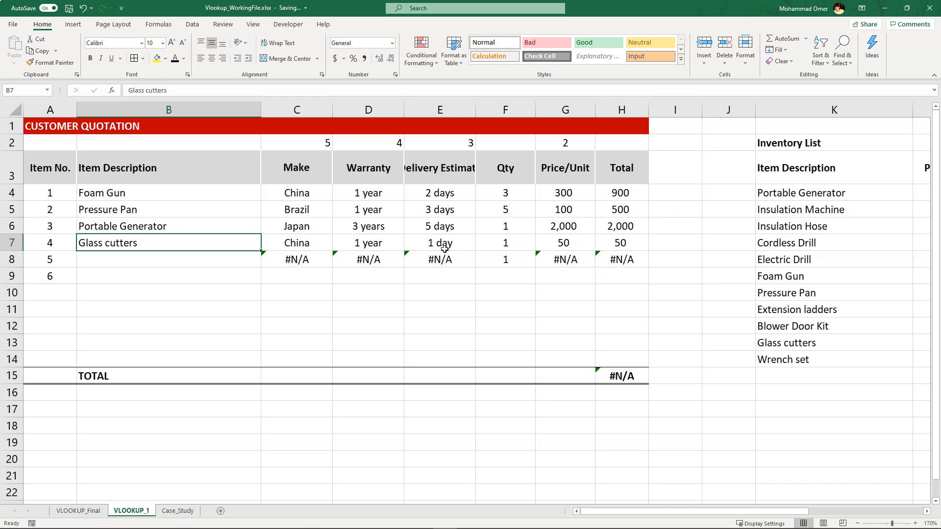
Step: Enter Wrench set as the item description in B8
key(Down)
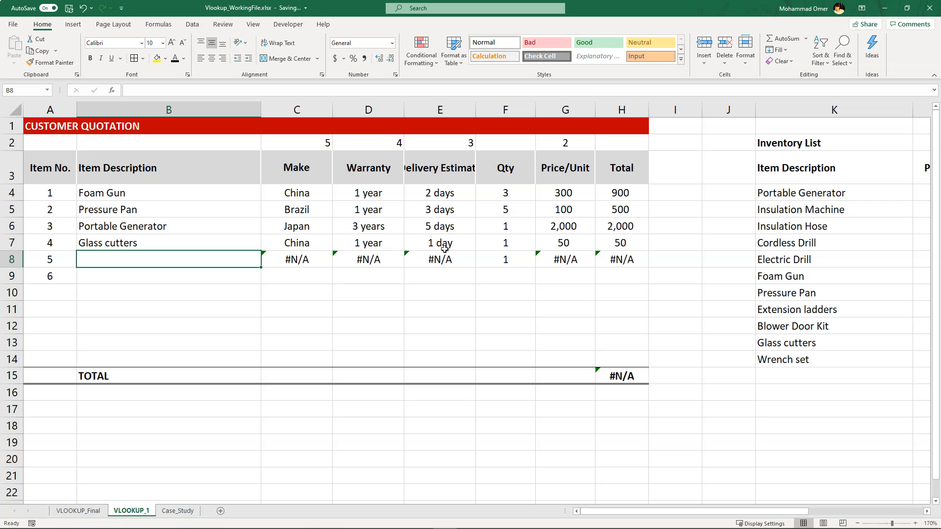
text(Wrench set)
key(Return)
key(Right)
key(Right)
key(Right)
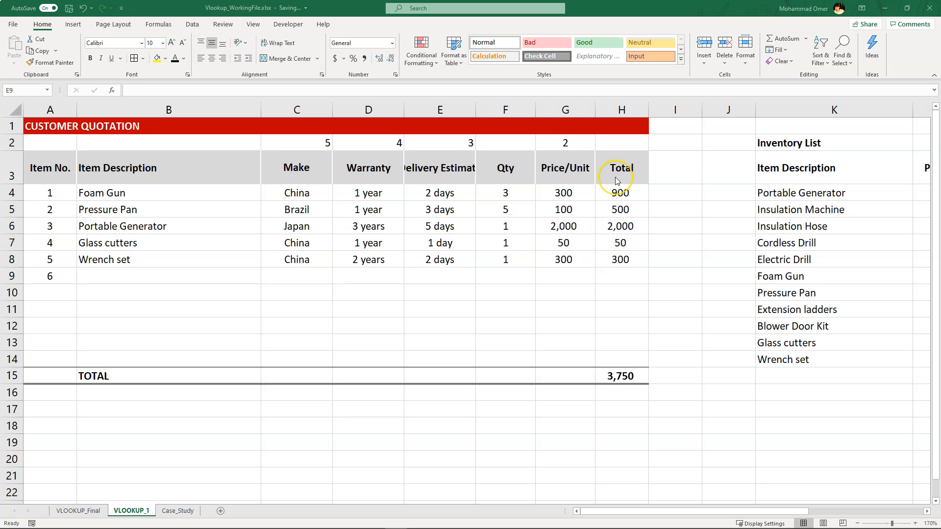